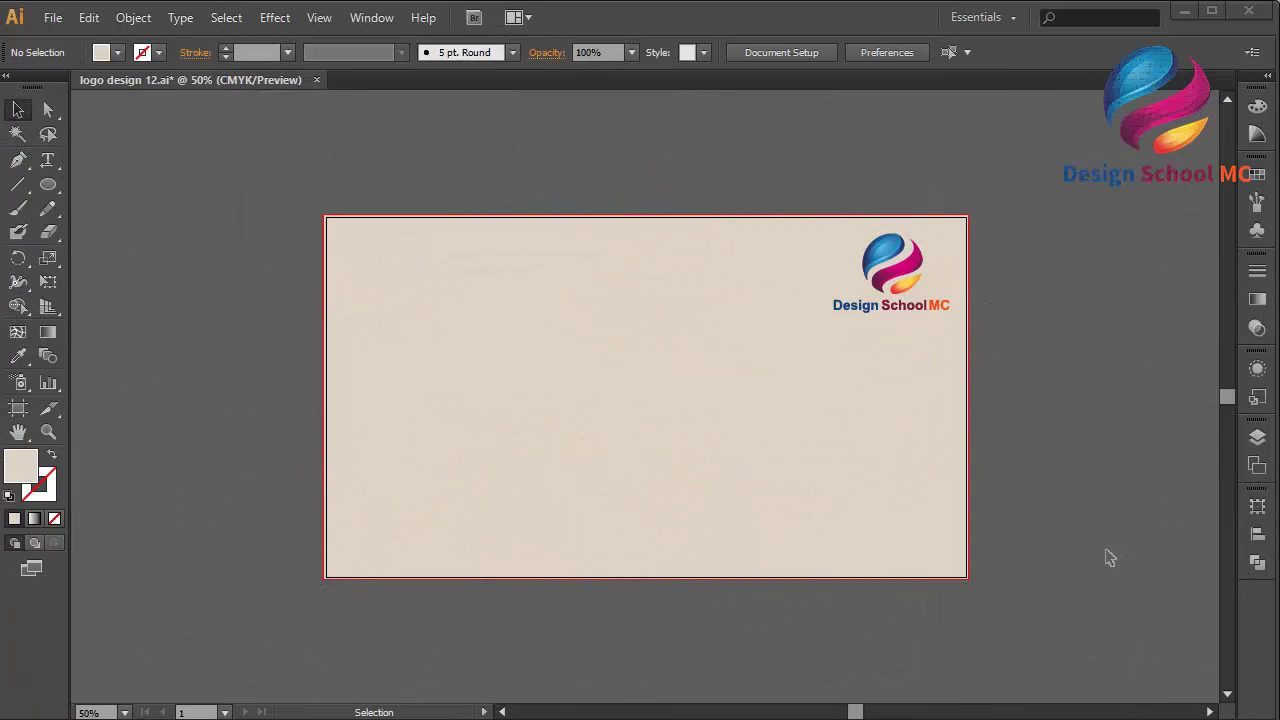
Step: Draw a circle with the Ellipse tool slightly left of the artboard's centre
left_click(933, 386)
left_click_drag(52, 190, 126, 233)
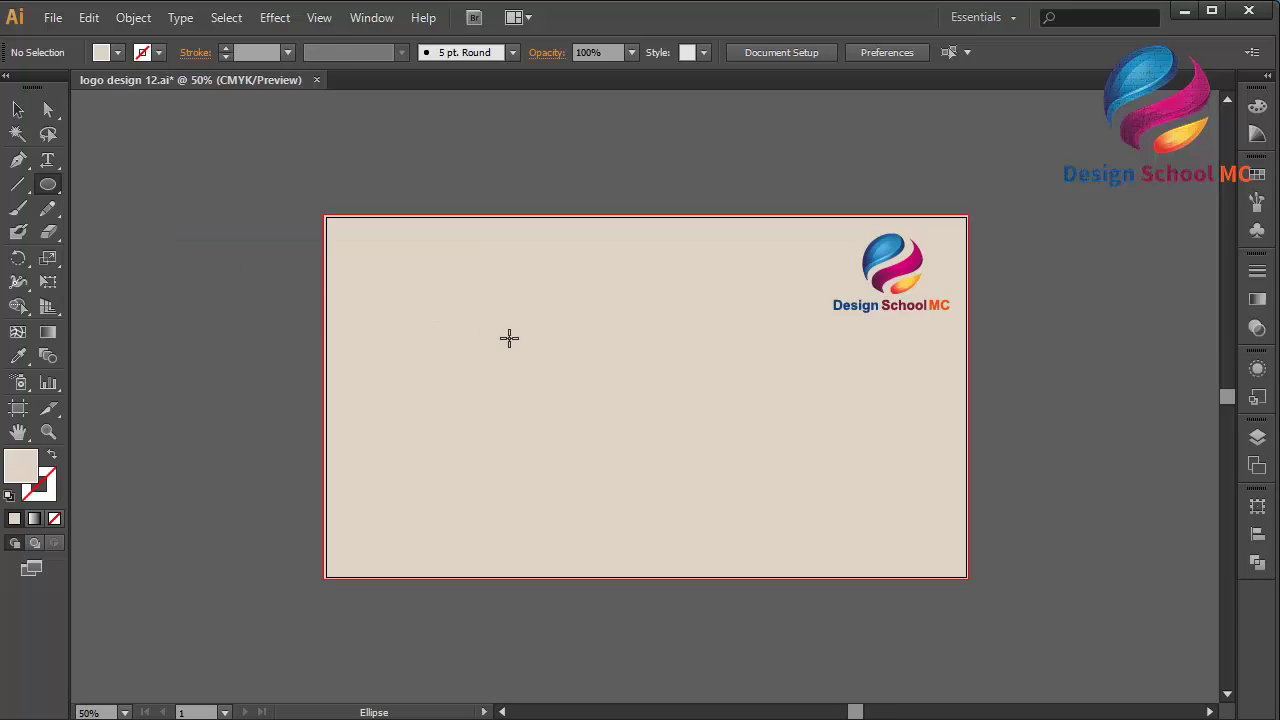
key("ctrl+plus")
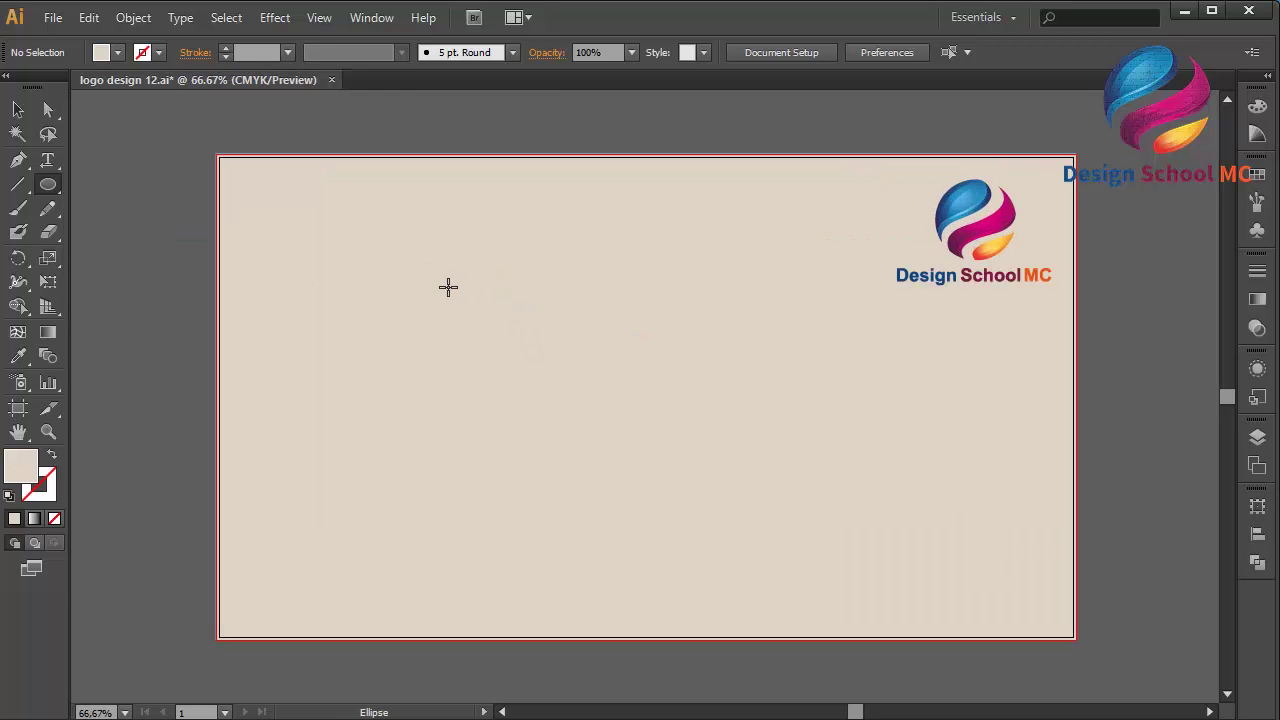
left_click_drag(448, 286, 680, 477)
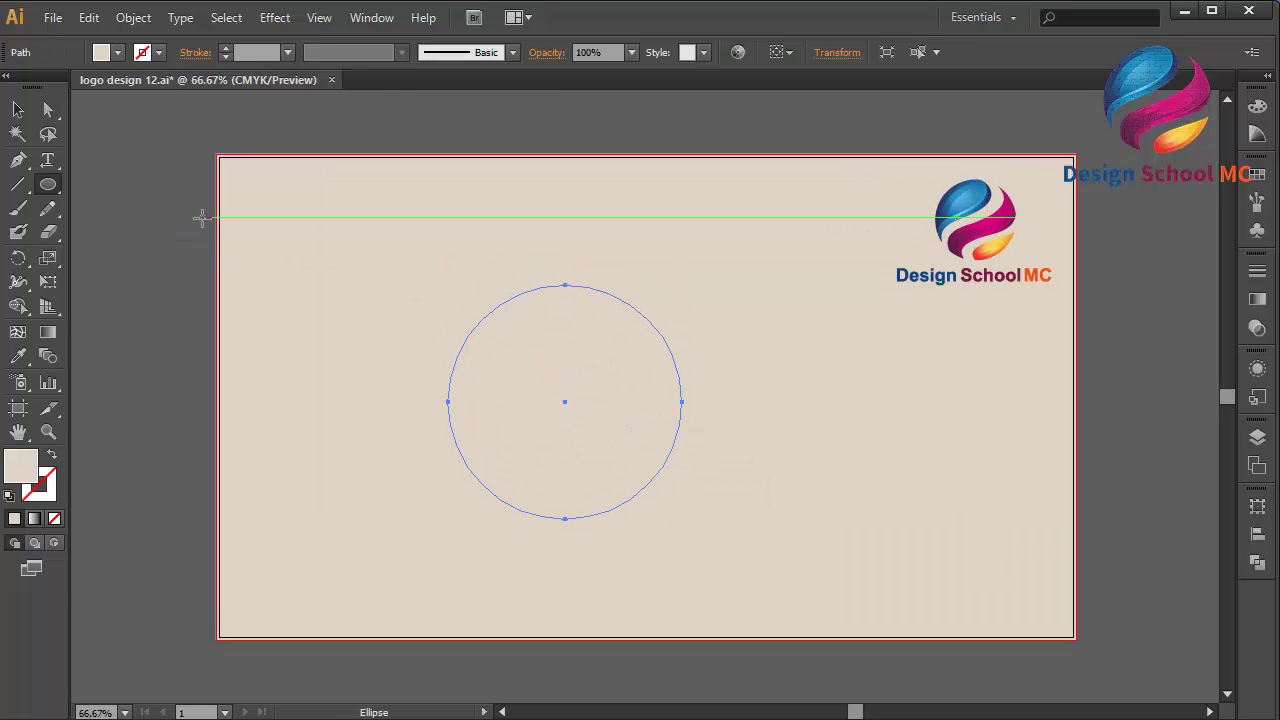
Step: Fill the circle with white (FFFFFF) and deselect it
double_click(22, 476)
left_click_drag(214, 374, 80, 257)
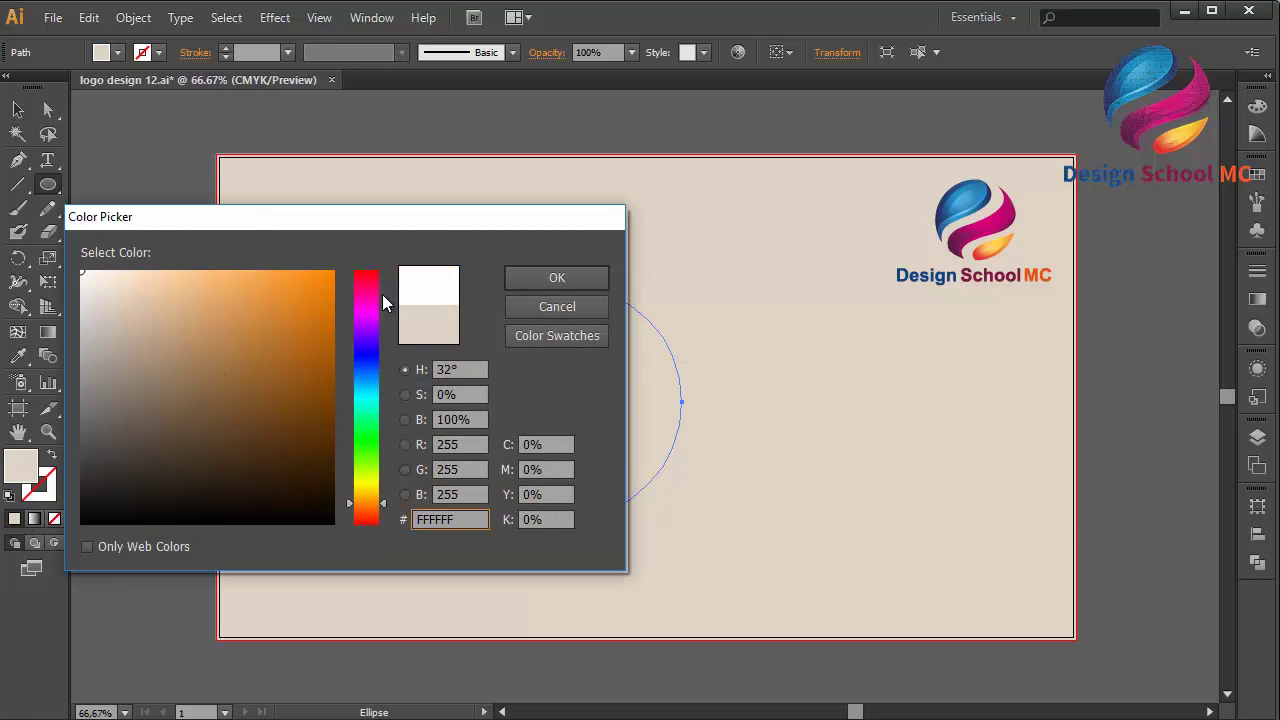
left_click(557, 278)
left_click(20, 115)
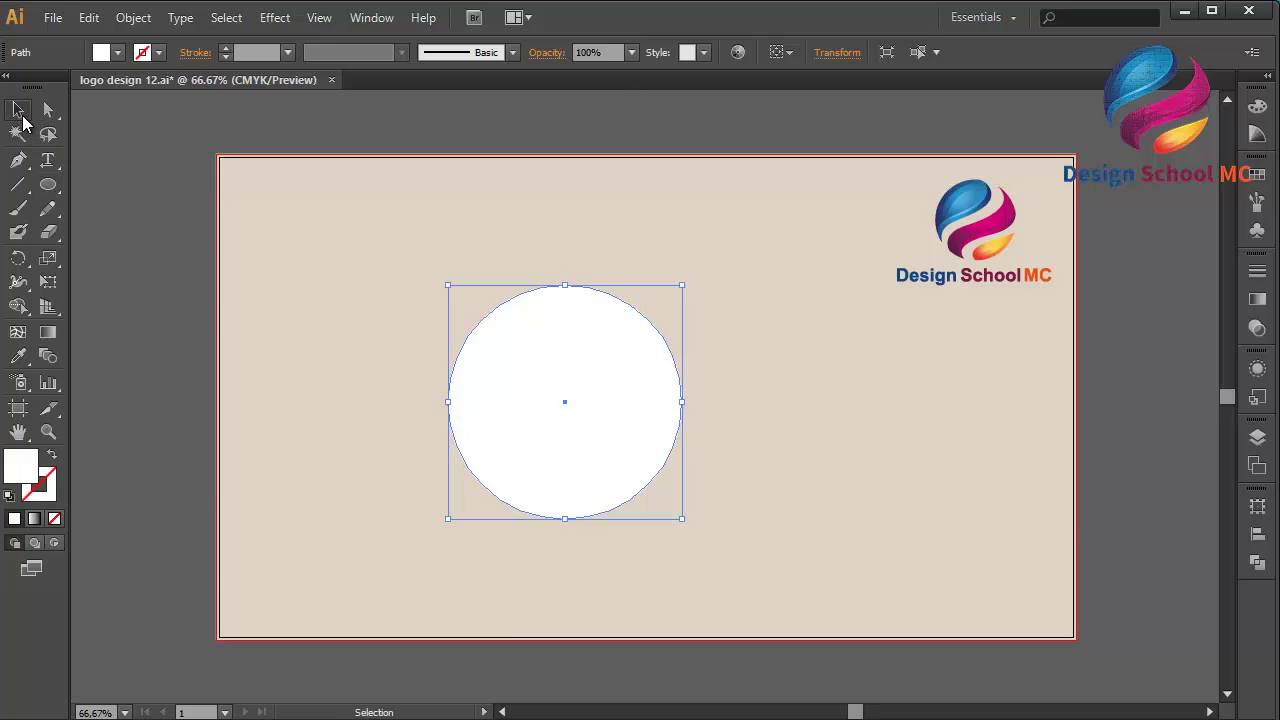
left_click(177, 186)
Step: Draw a closed narrow wedge with the Pen tool, running from the white circle's centre to its upper-left edge
left_click(19, 161)
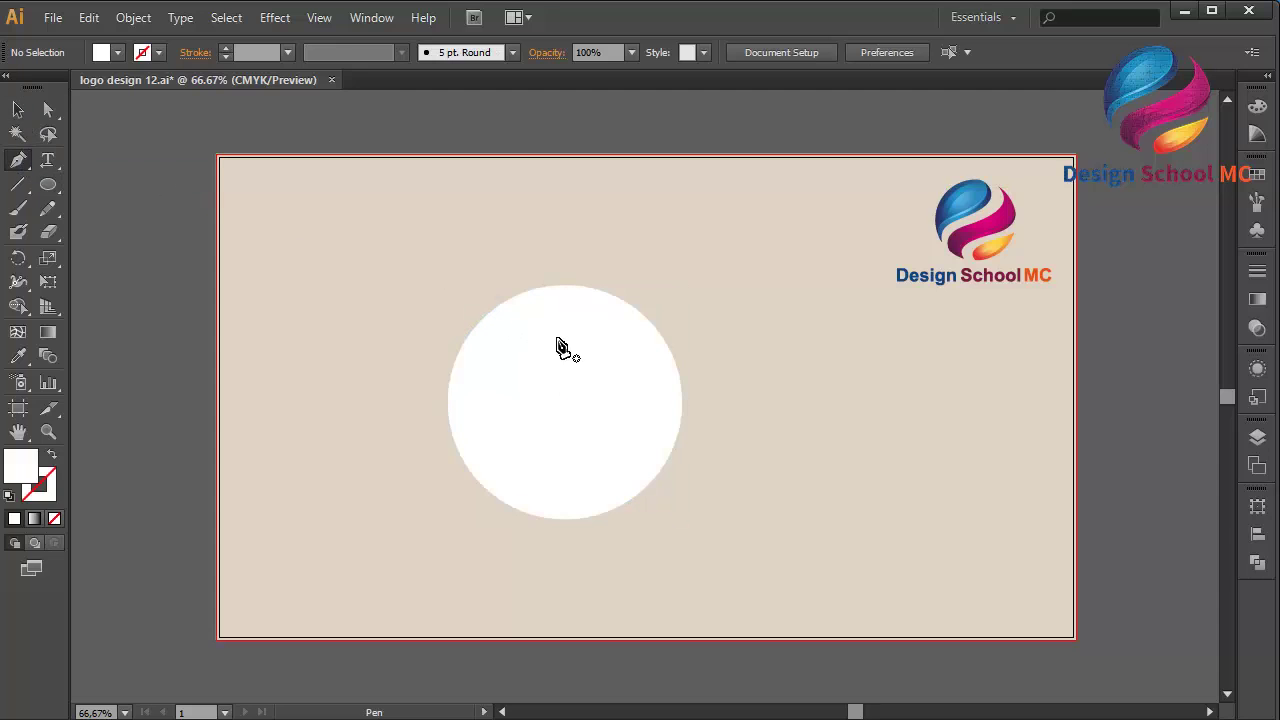
left_click(566, 408, "ctrl")
left_click(566, 406)
left_click(487, 314)
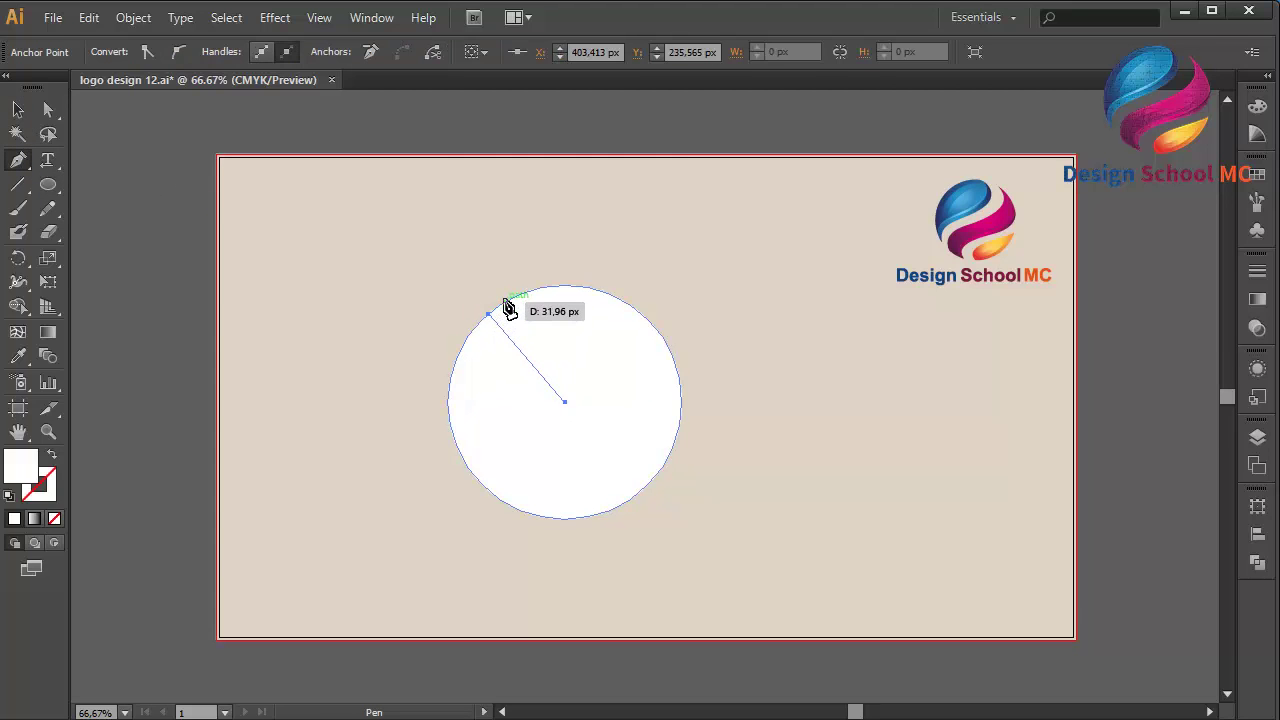
left_click(511, 298)
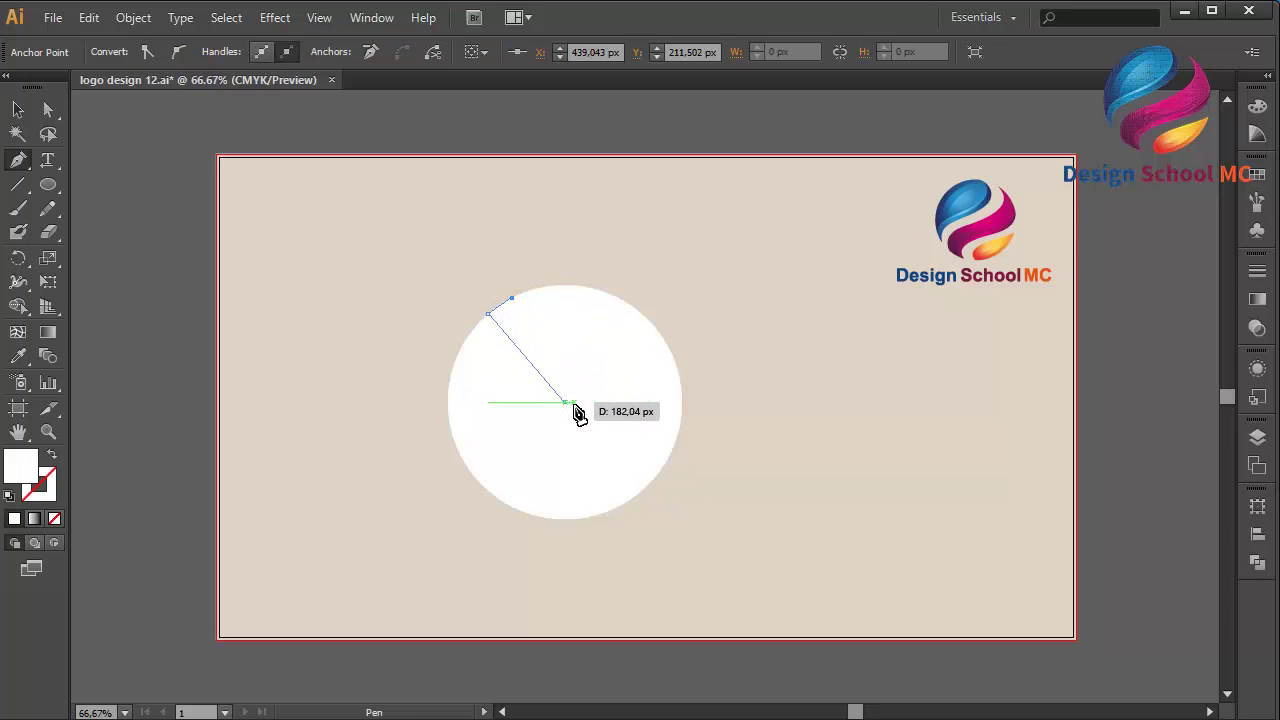
left_click(565, 401)
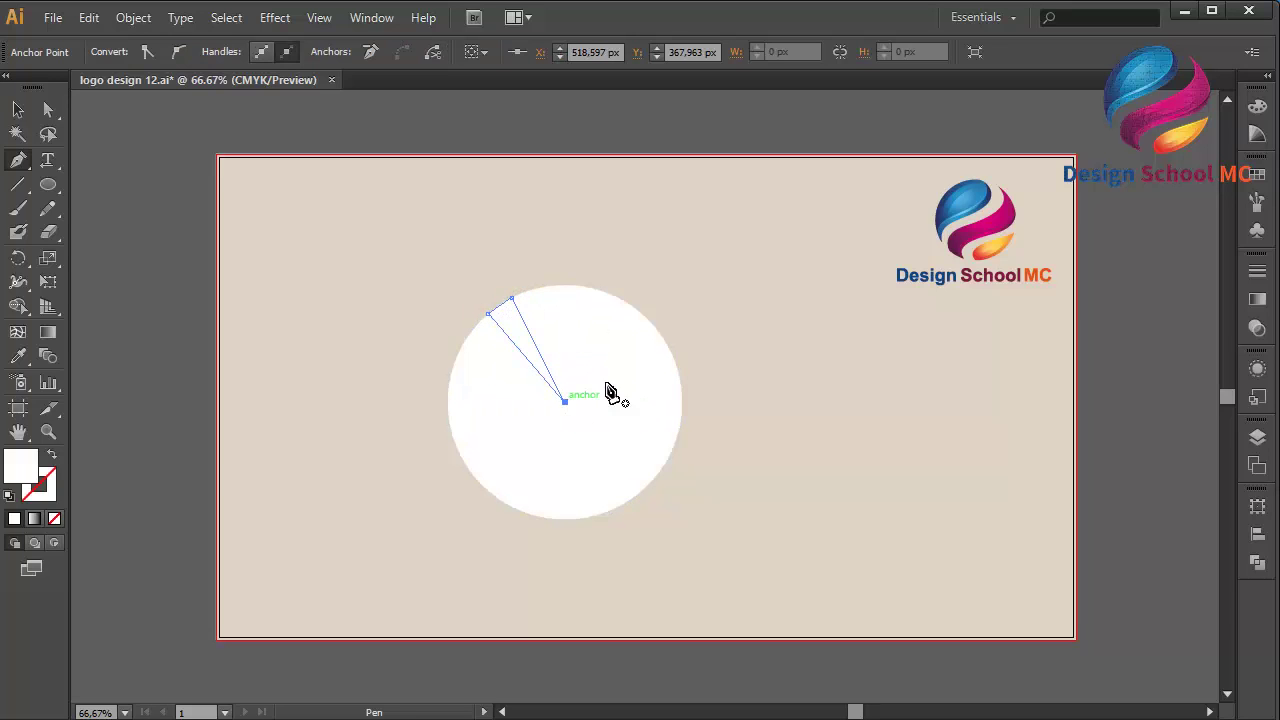
Step: Fill the wedge with the light cream swatch
left_click(1259, 175)
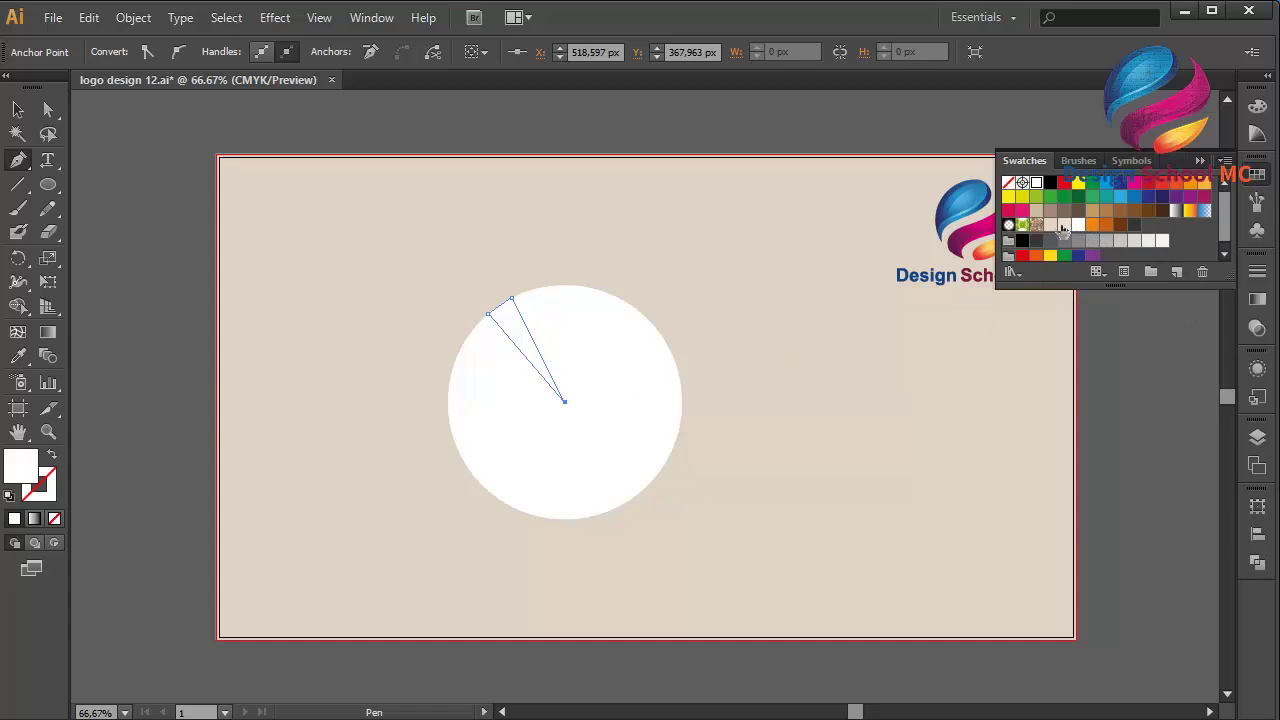
left_click(1064, 225)
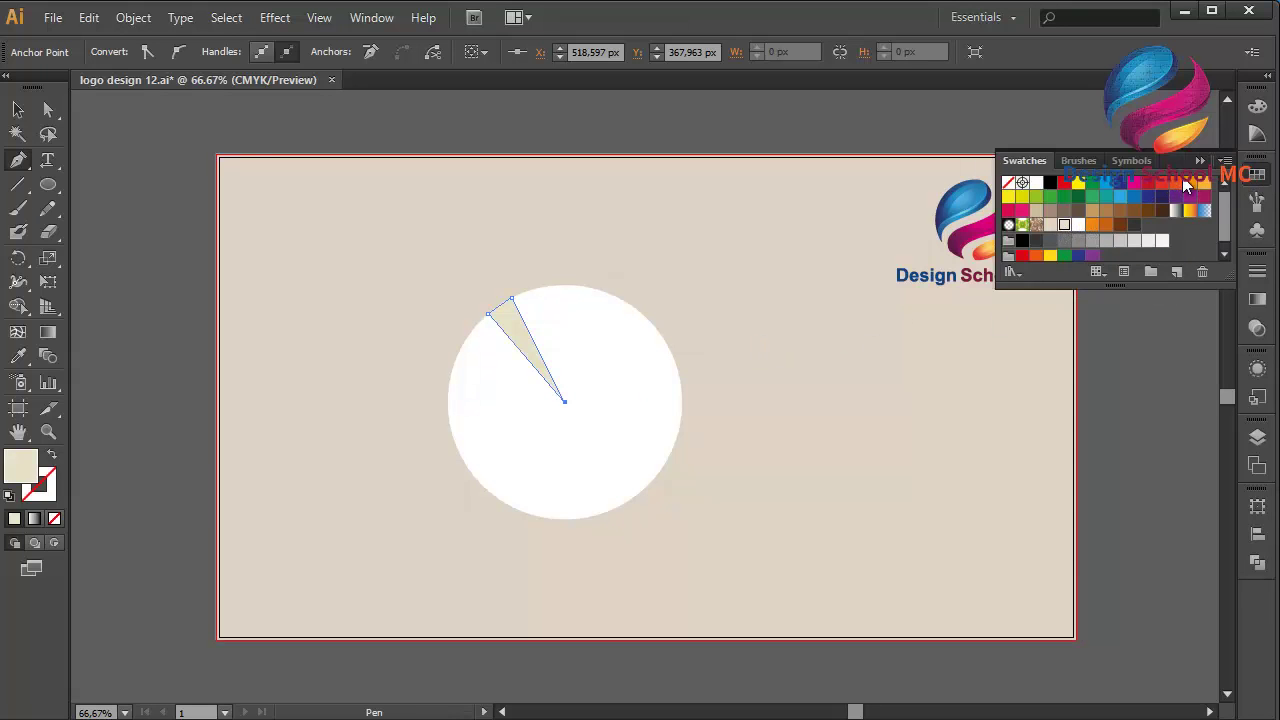
left_click(1198, 162)
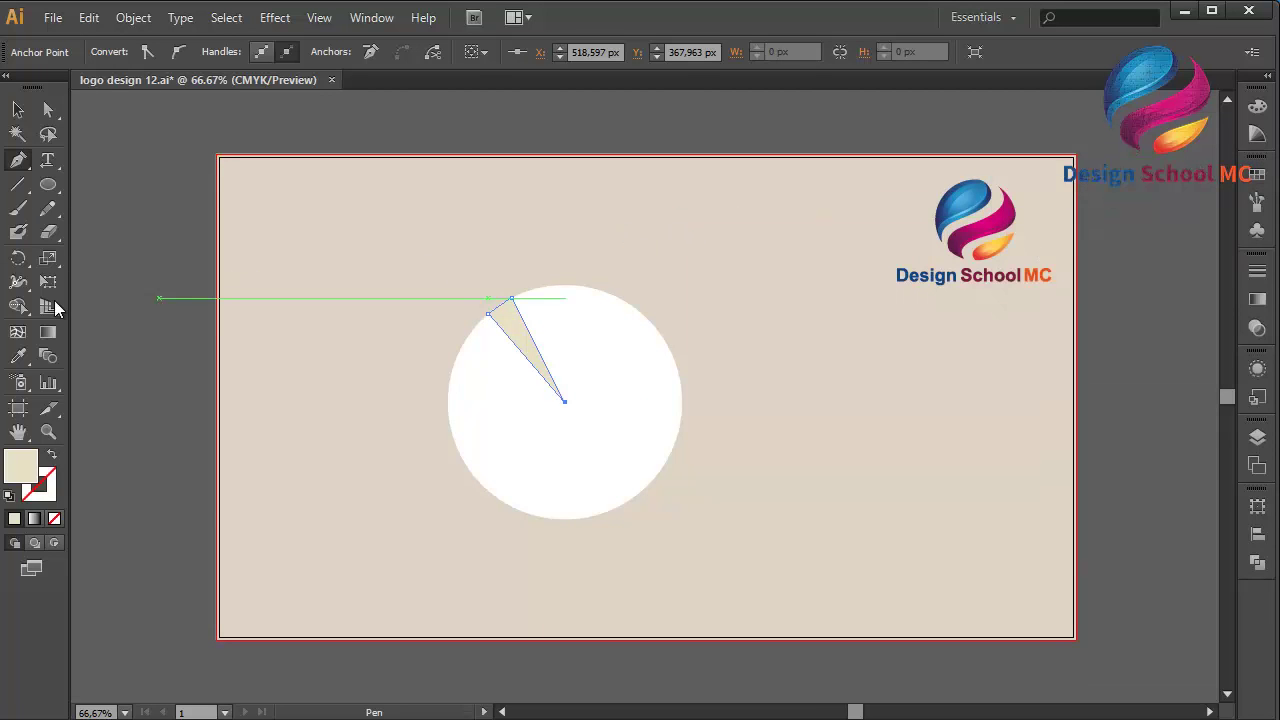
left_click(18, 109)
left_click(19, 258)
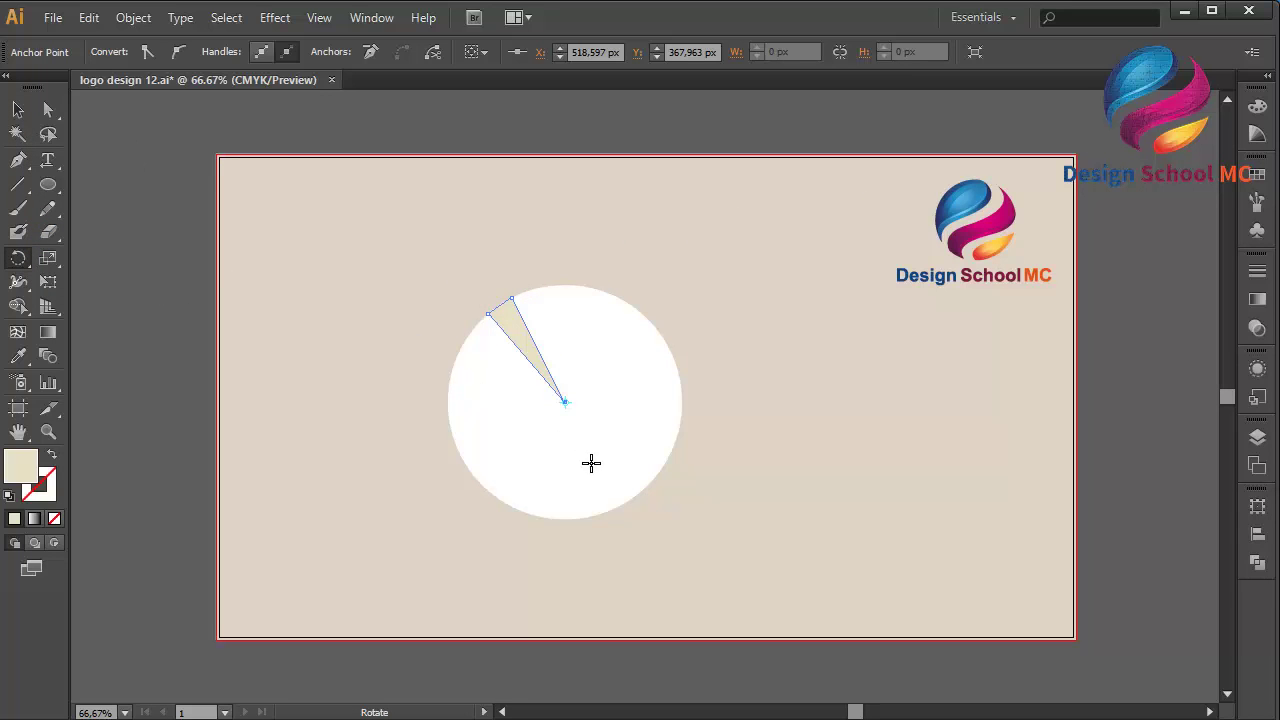
left_click(564, 402, "alt")
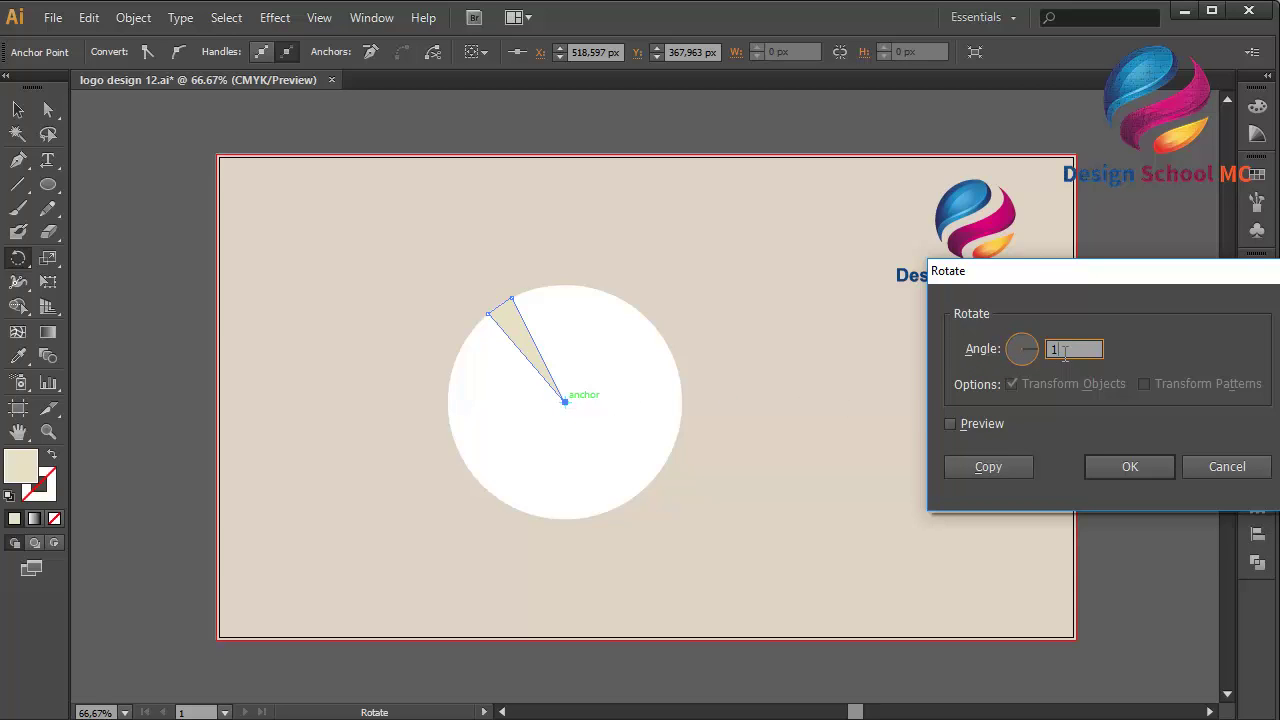
key("Tab")
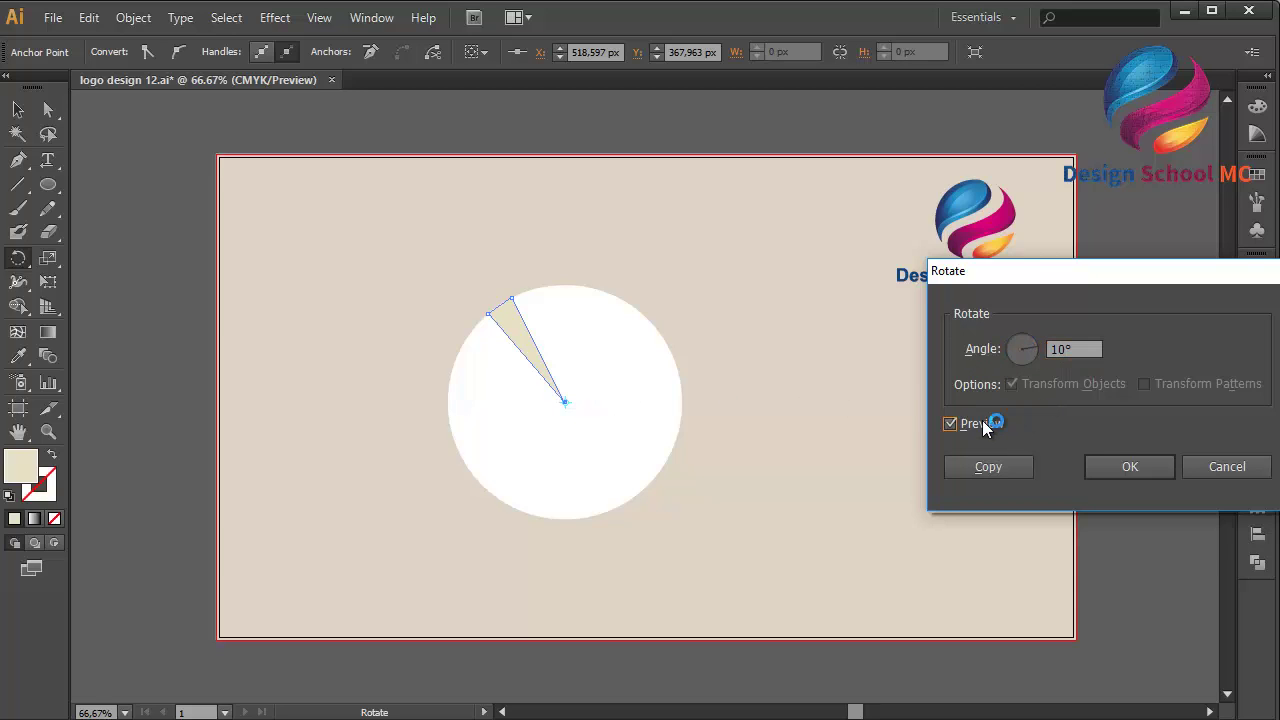
left_click(951, 424)
left_click(1230, 467)
Step: Create a copy of the cream wedge rotated 20° around the white circle's centre
left_click(15, 110)
left_click(326, 220)
left_click(524, 345)
left_click(19, 258)
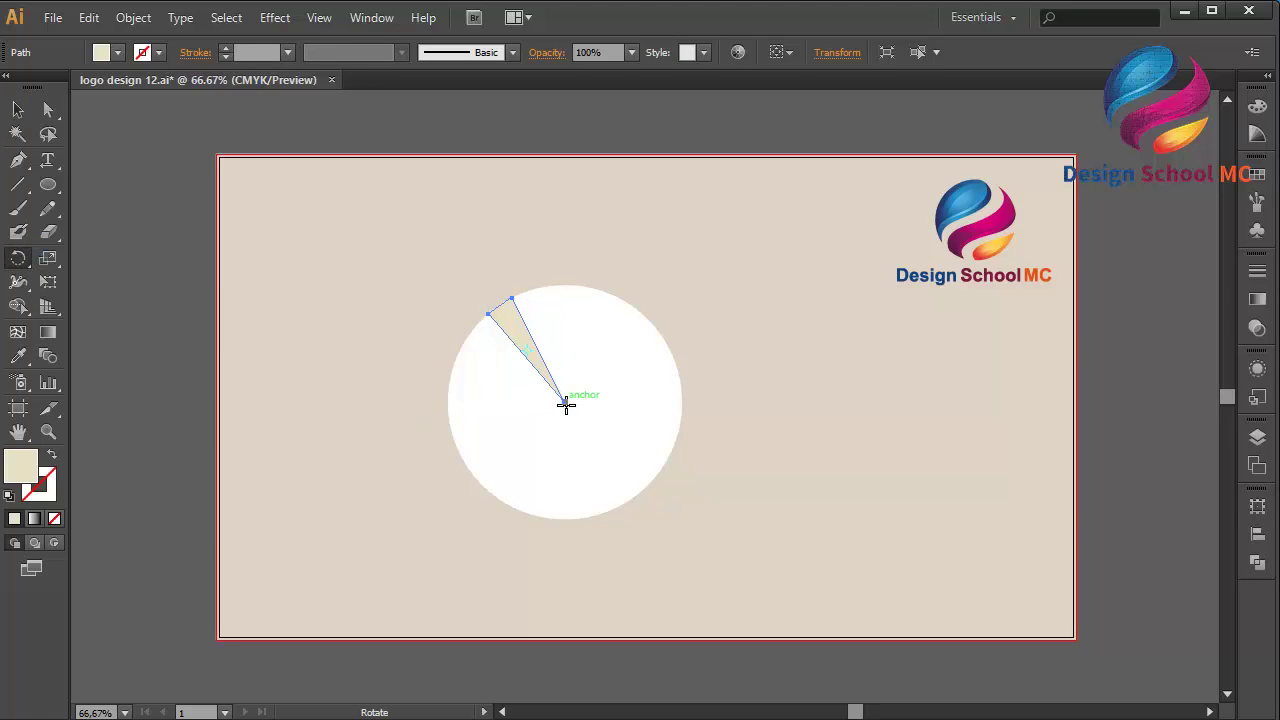
left_click(566, 401, "alt")
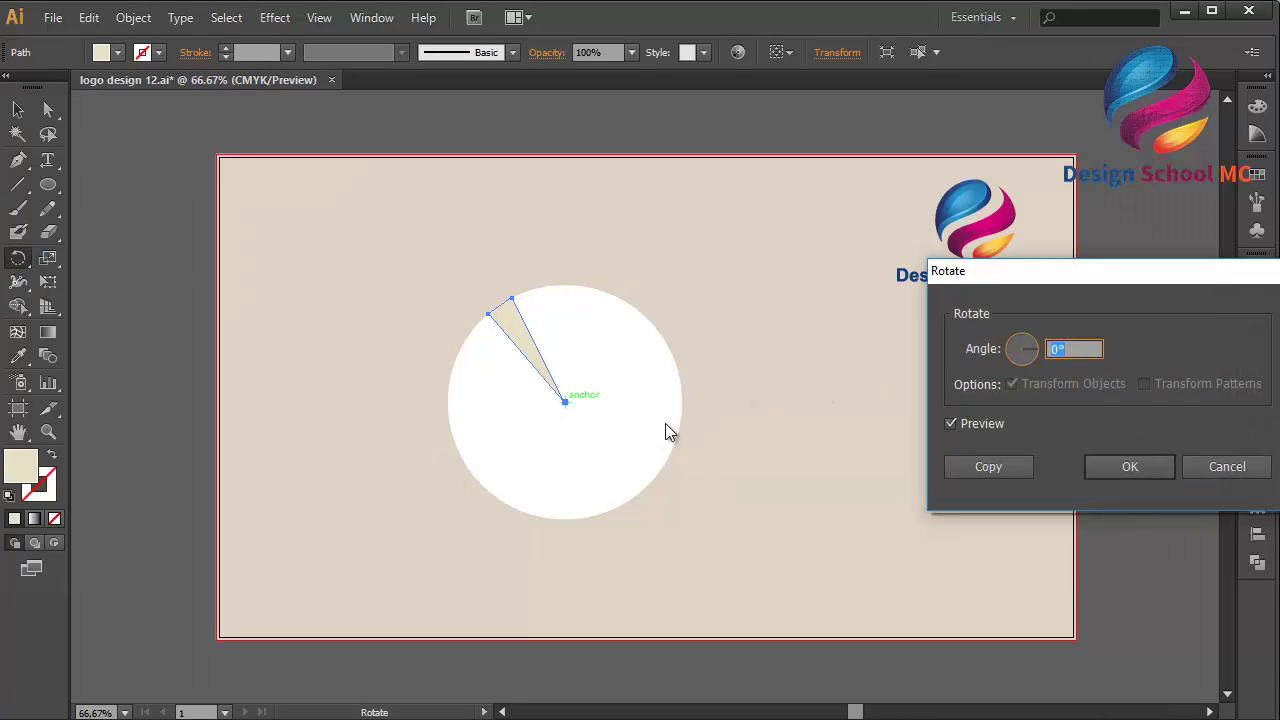
type("1")
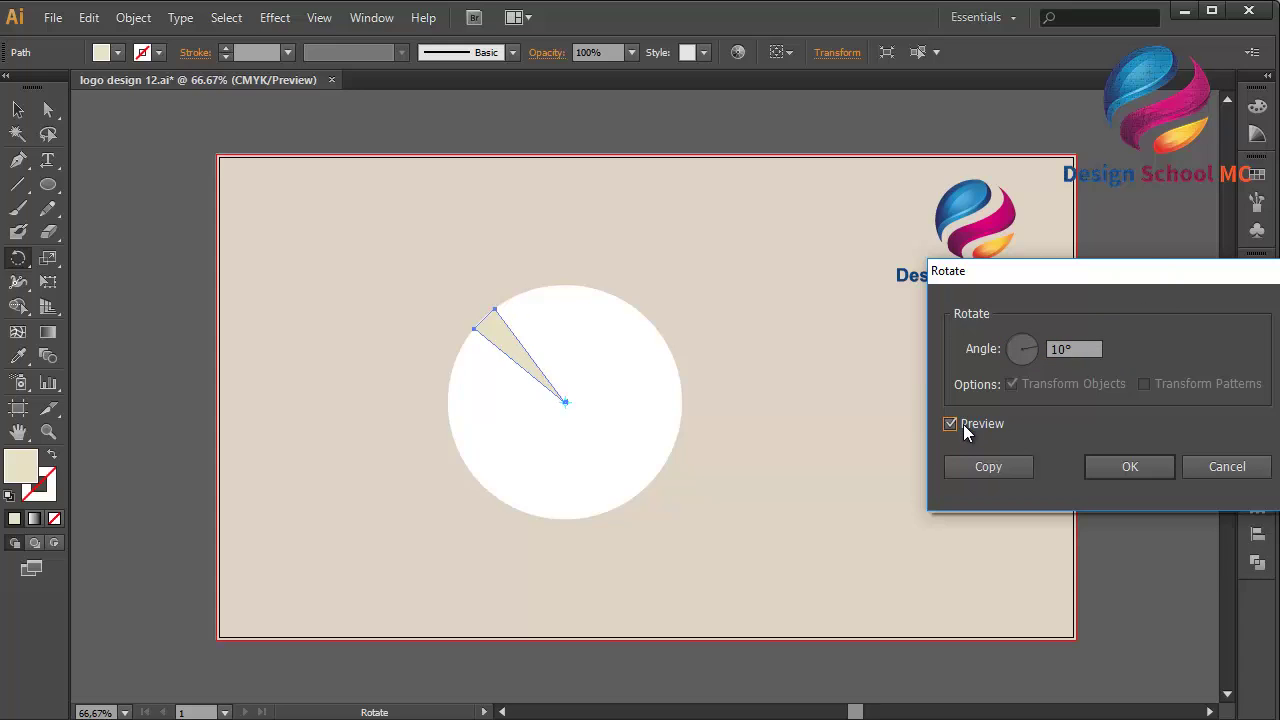
left_click(1048, 354)
type("20")
left_click(951, 424)
left_click(951, 424)
left_click(951, 424)
left_click(951, 424)
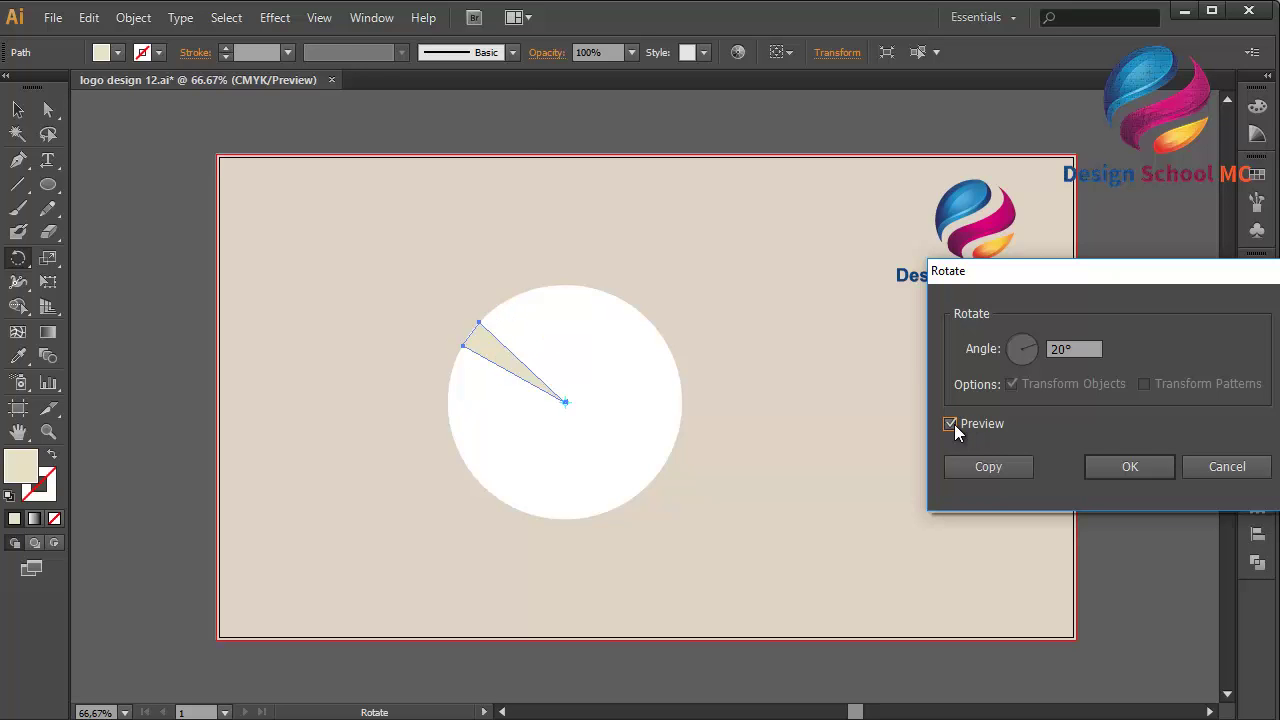
left_click(978, 465)
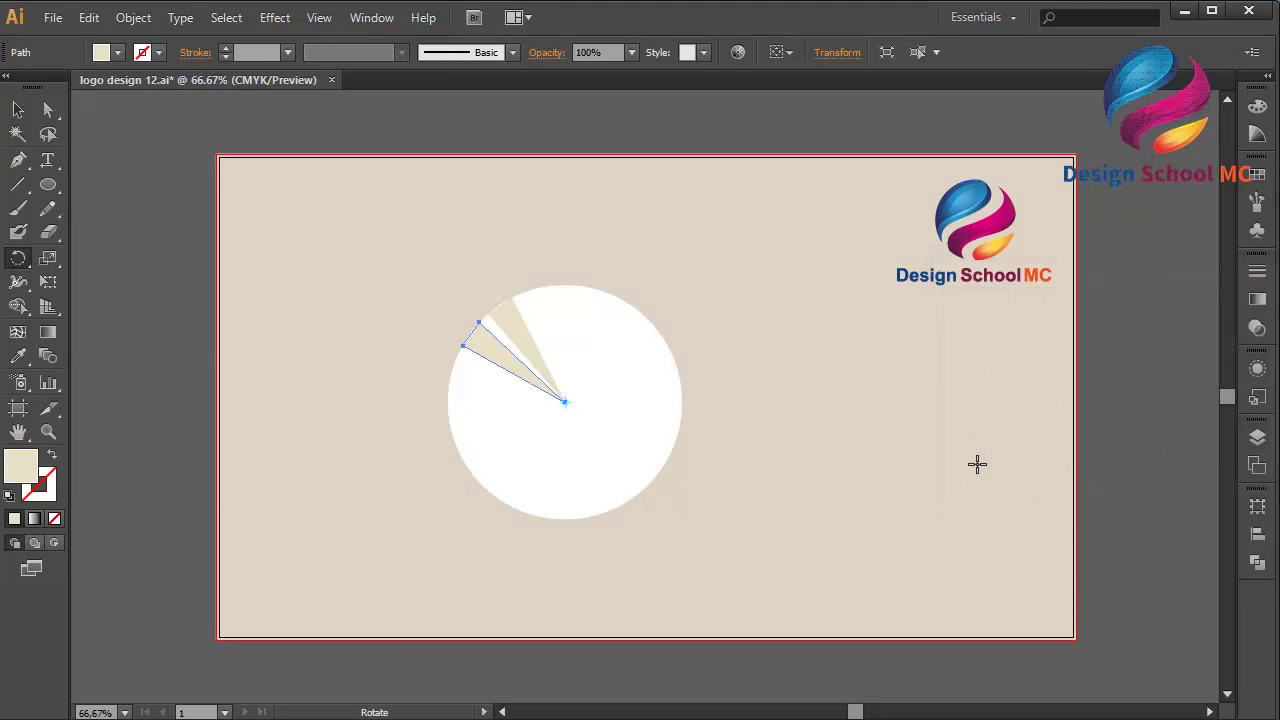
Step: Repeat the rotated wedge copy until the rays go all the way around the circle, undoing the surplus copy
key("ctrl+d")
key("ctrl+d")
key("ctrl+d")
key("ctrl+d")
key("ctrl+d")
key("ctrl+d")
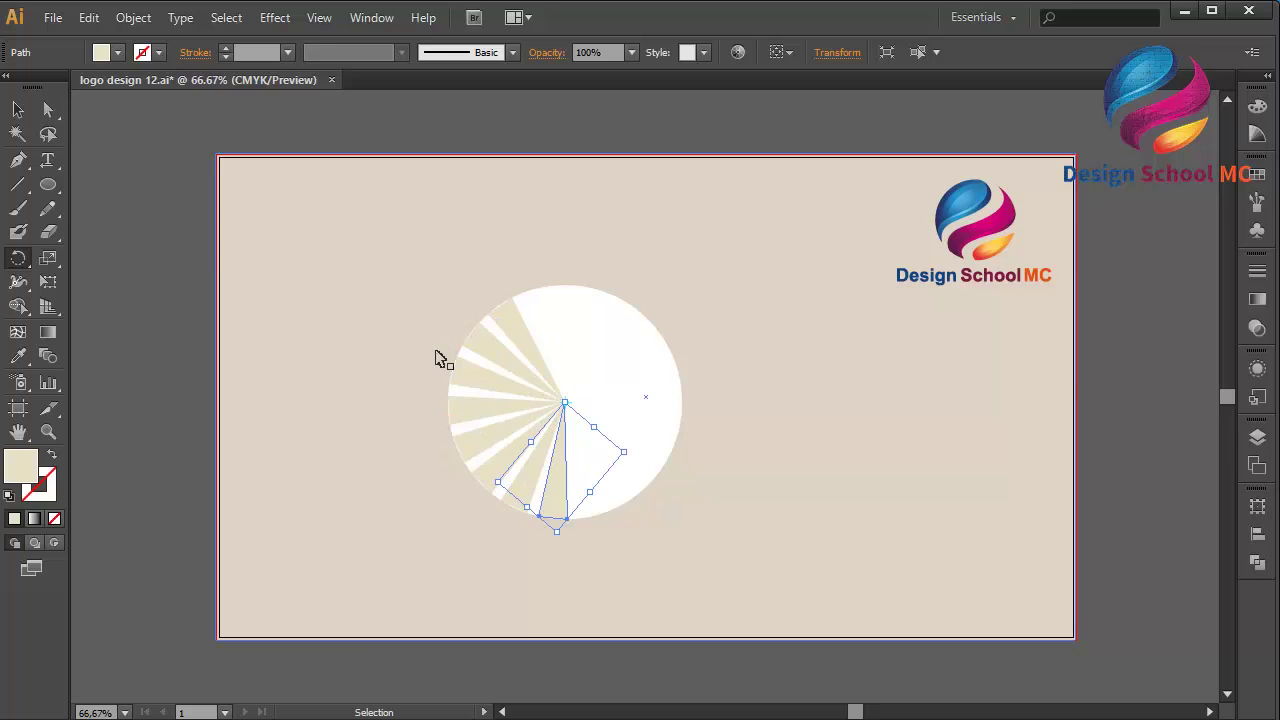
key("ctrl+d")
key("ctrl+d")
key("ctrl+d")
key("ctrl+d")
key("ctrl+d")
key("ctrl+d")
key("ctrl+d")
key("ctrl+d")
key("ctrl+d")
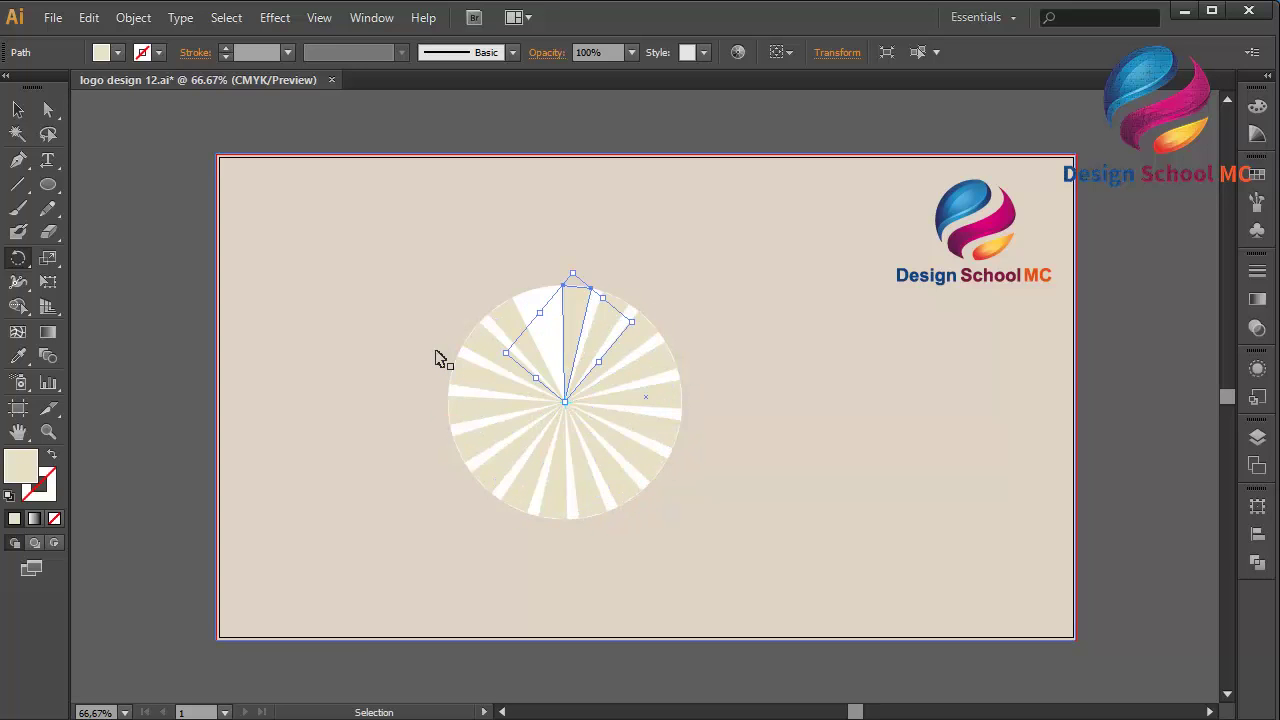
key("ctrl+z")
key("r")
Step: Draw a circle larger than the sunburst and centre it over the sunburst
left_click(49, 182)
left_click(258, 224)
left_click_drag(365, 333, 558, 523)
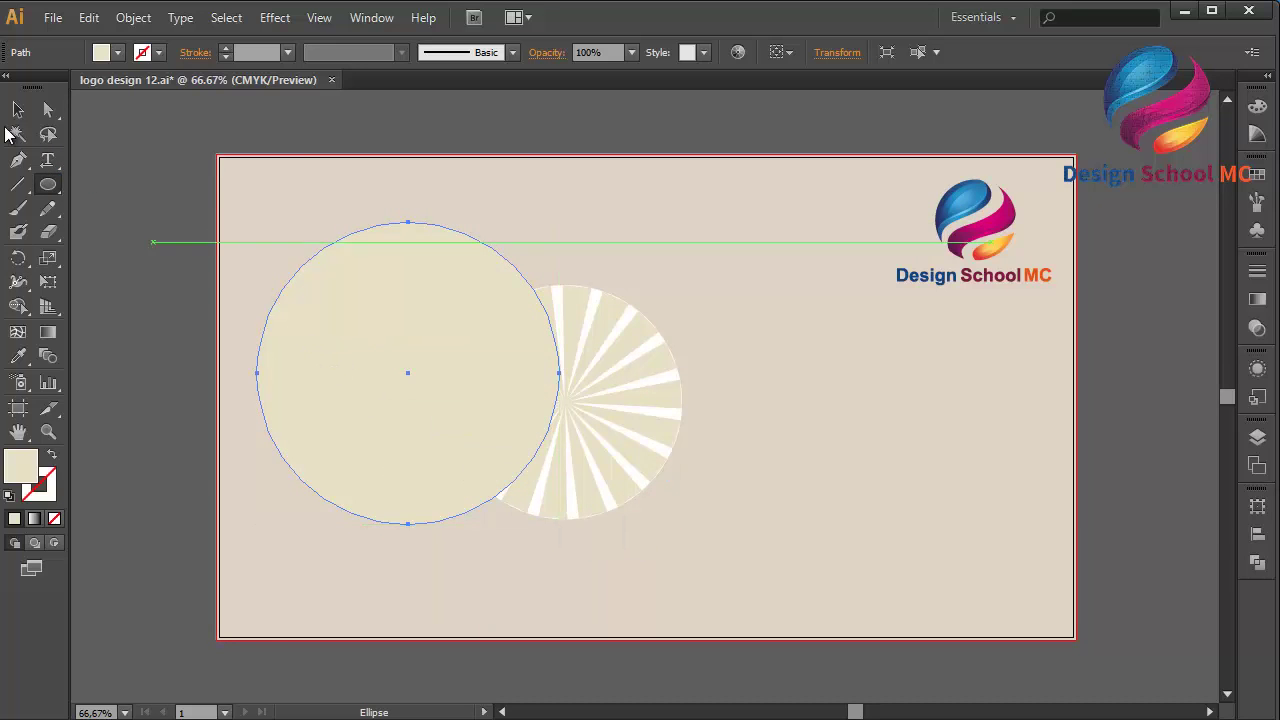
left_click(18, 110)
left_click_drag(345, 336, 494, 364)
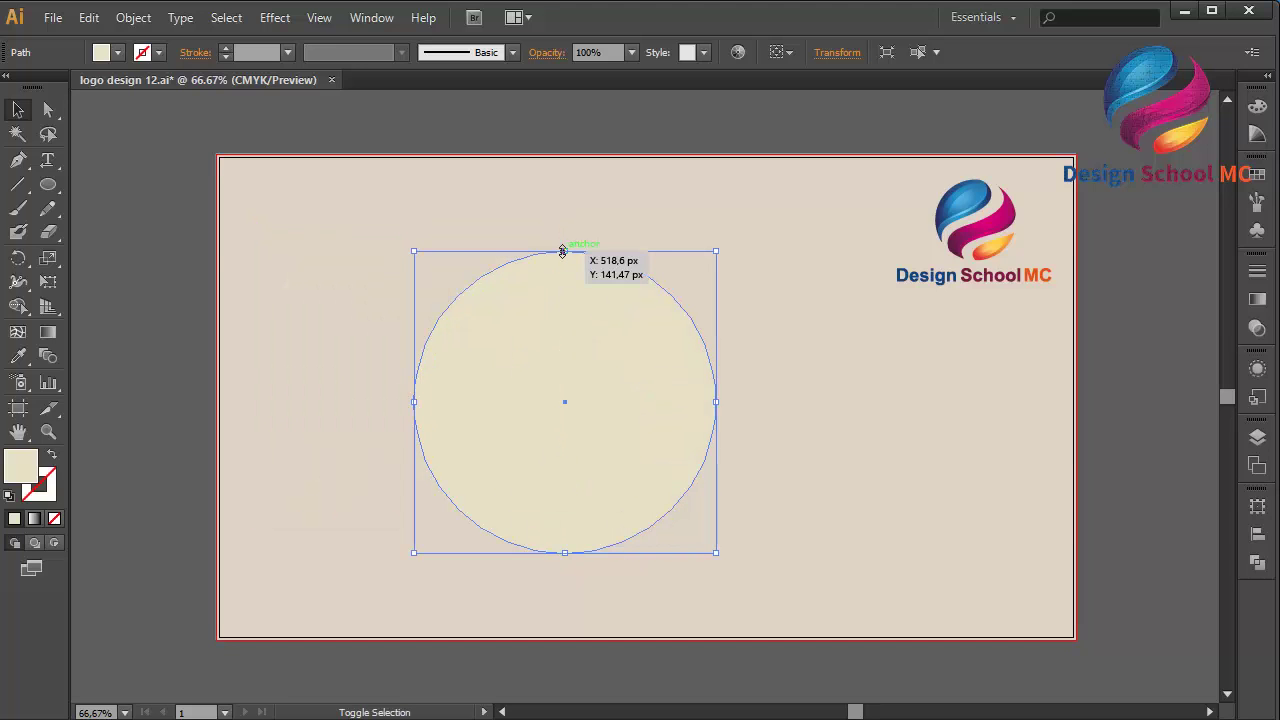
Step: Scale the large circle down slightly, centre it on the sunburst, and fill it with the dark grey swatch
left_click_drag(562, 250, 565, 274)
left_click_drag(581, 395, 308, 378)
left_click_drag(291, 372, 578, 376)
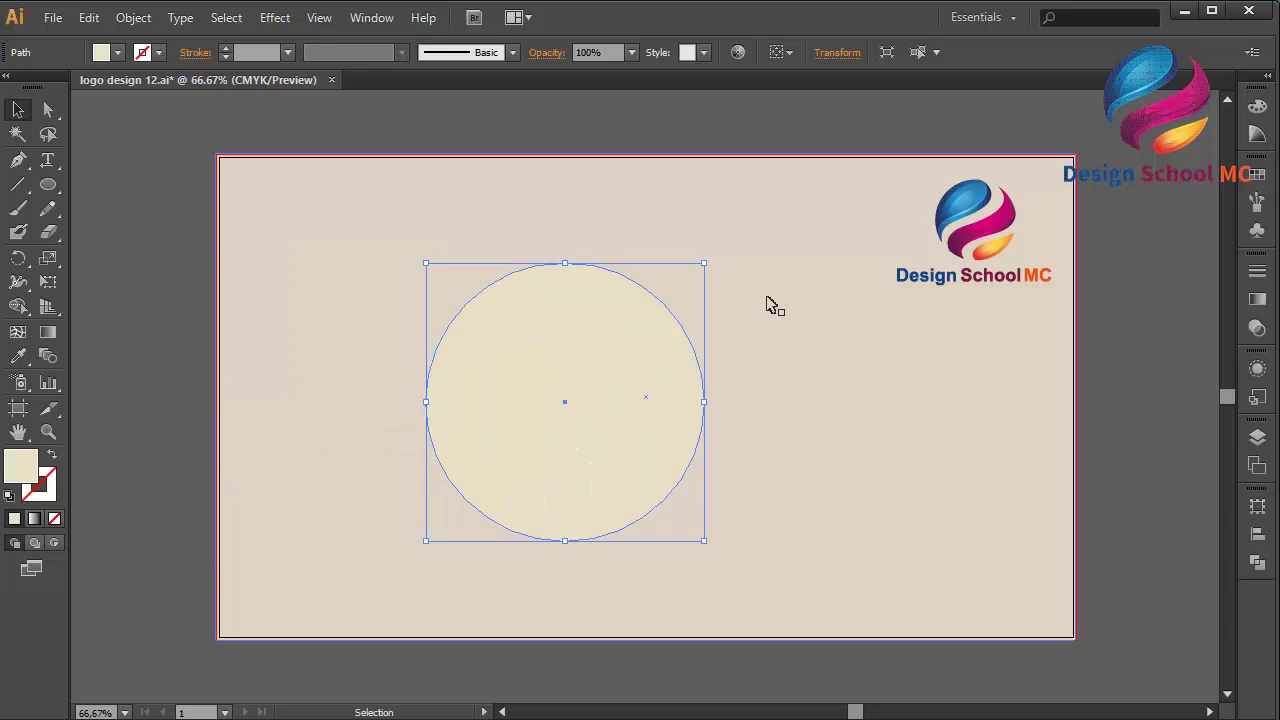
left_click(1257, 174)
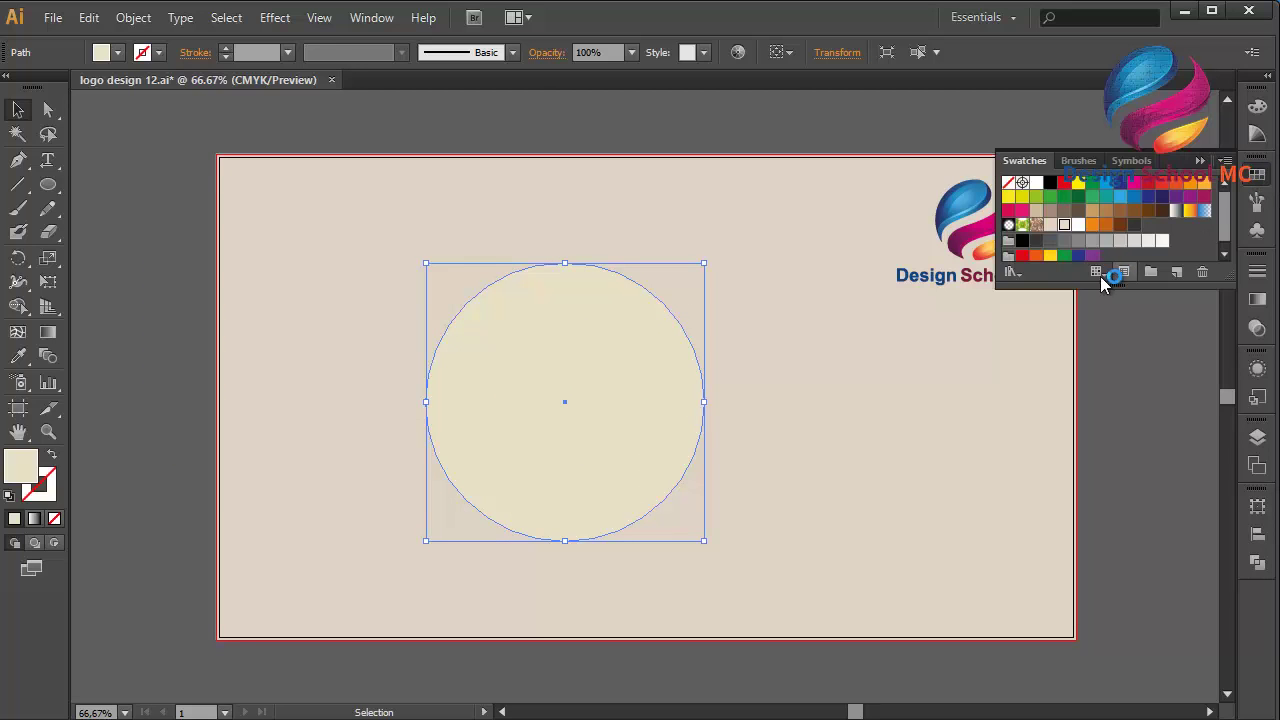
left_click(1137, 228)
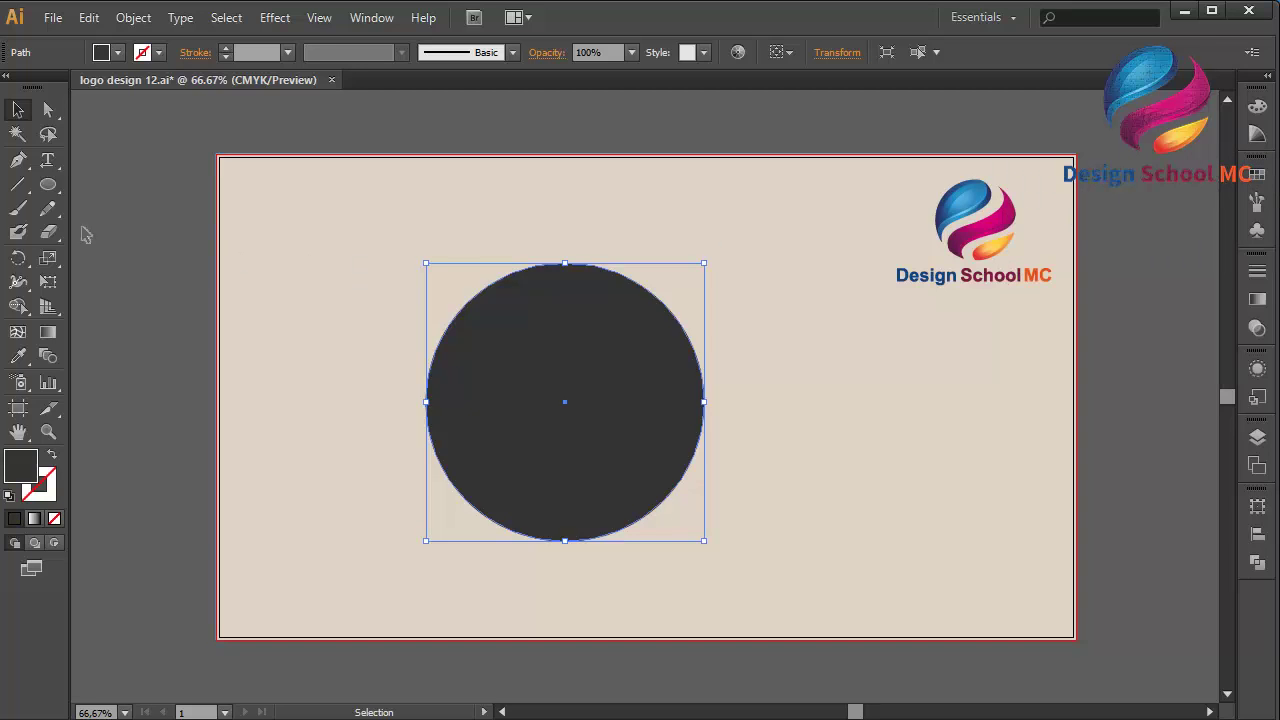
Step: Draw a second circle slightly smaller than the sunburst and centre it on the dark grey circle
left_click(48, 184)
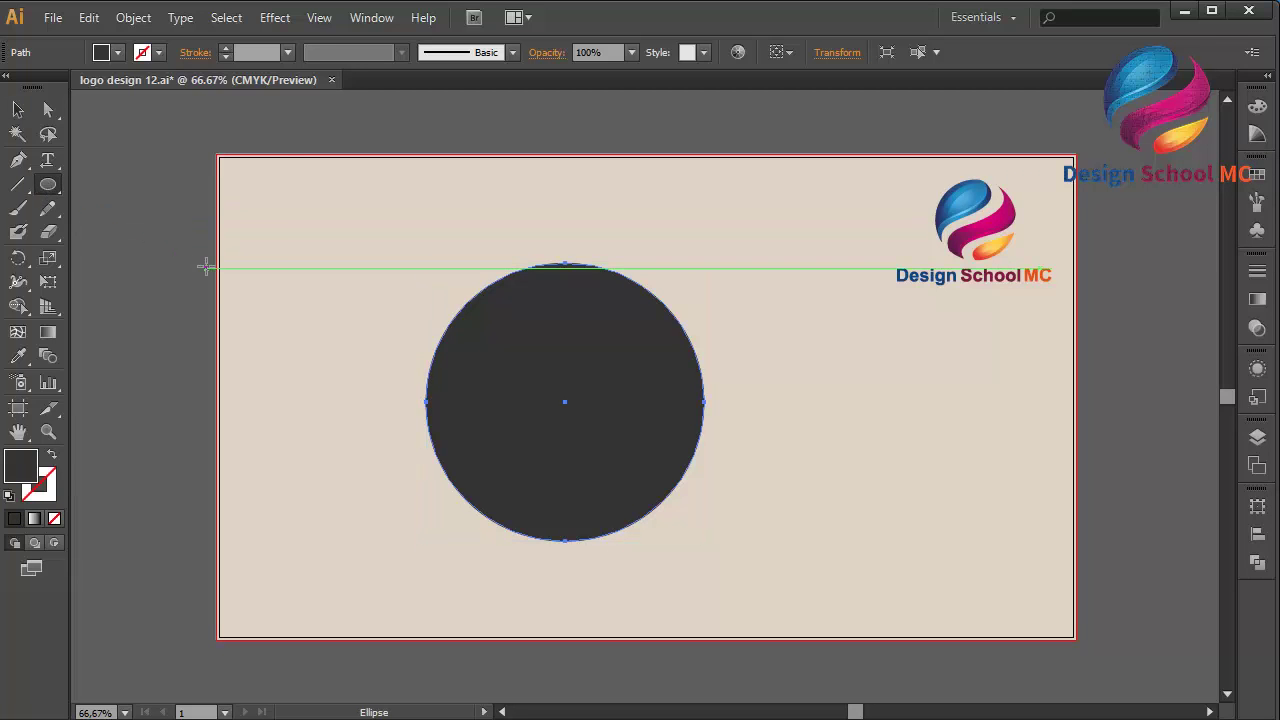
left_click_drag(210, 268, 431, 489)
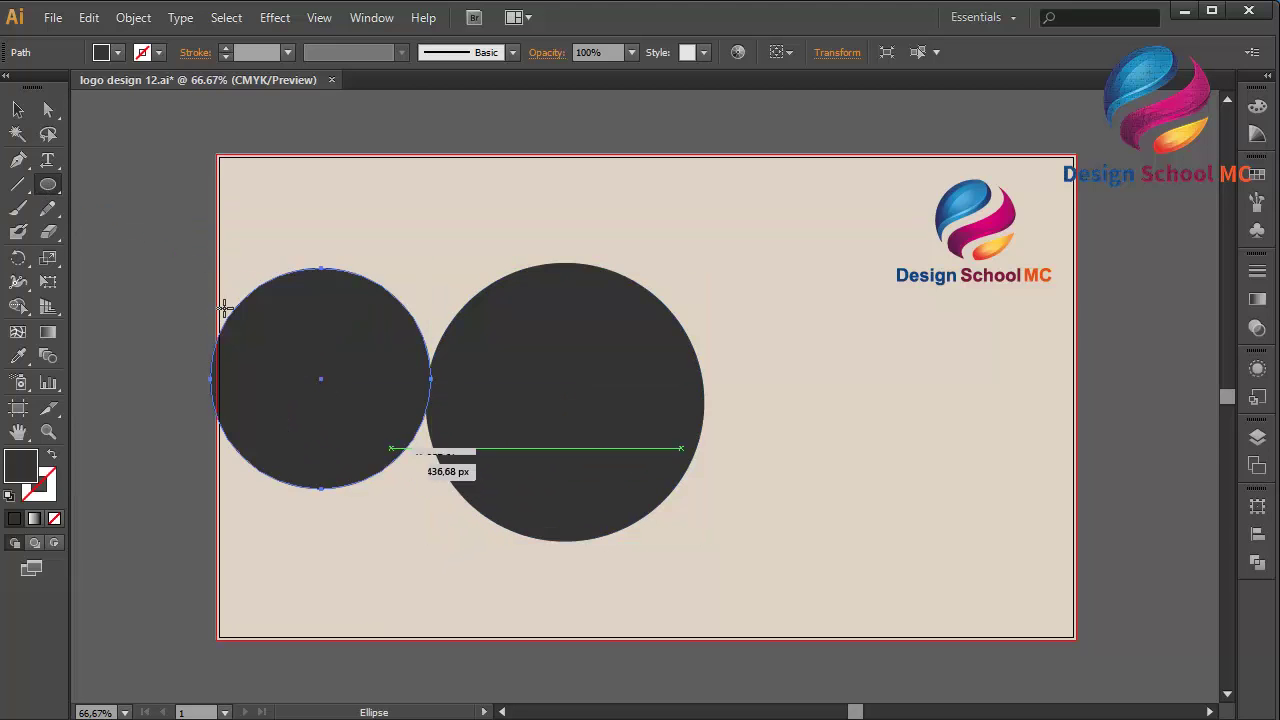
left_click(17, 109)
left_click_drag(253, 329, 514, 363)
left_click_drag(614, 406, 620, 405)
Step: Subtract the small circle from the large dark grey circle with Minus Front to form a ring around the sunburst
left_click(692, 398, "shift")
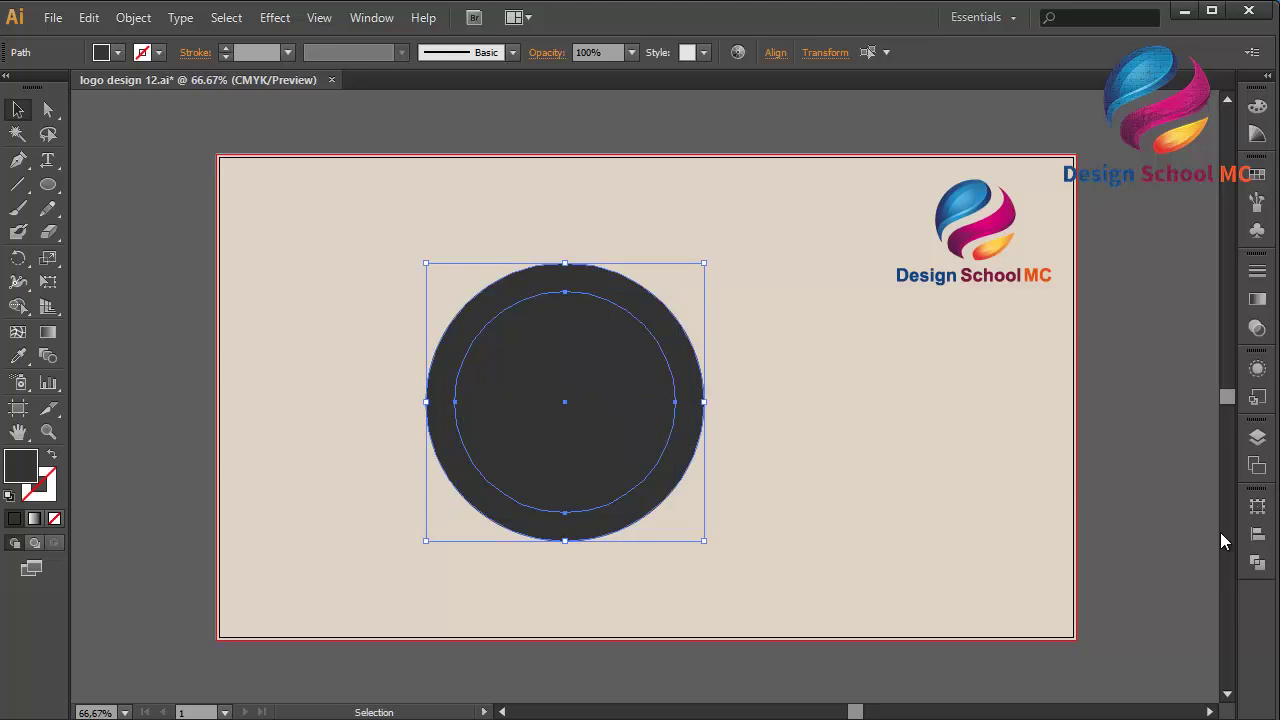
left_click(1257, 562)
left_click(1058, 537)
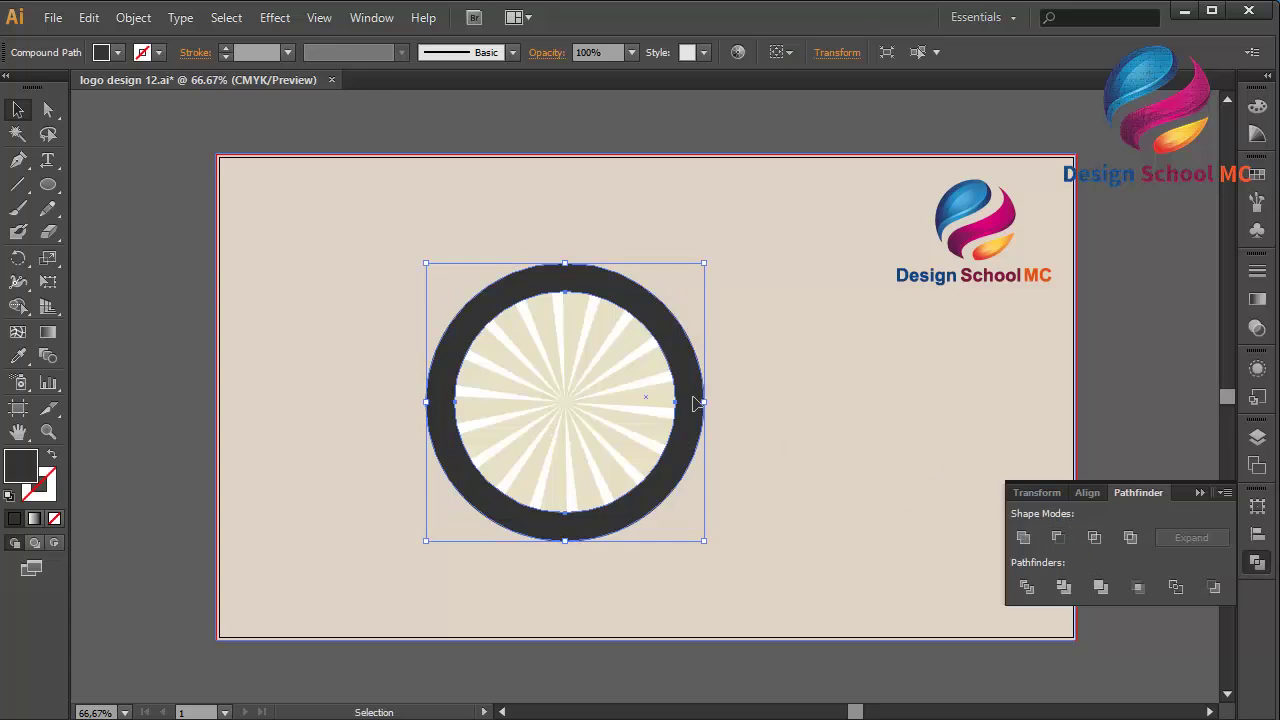
left_click(1200, 492)
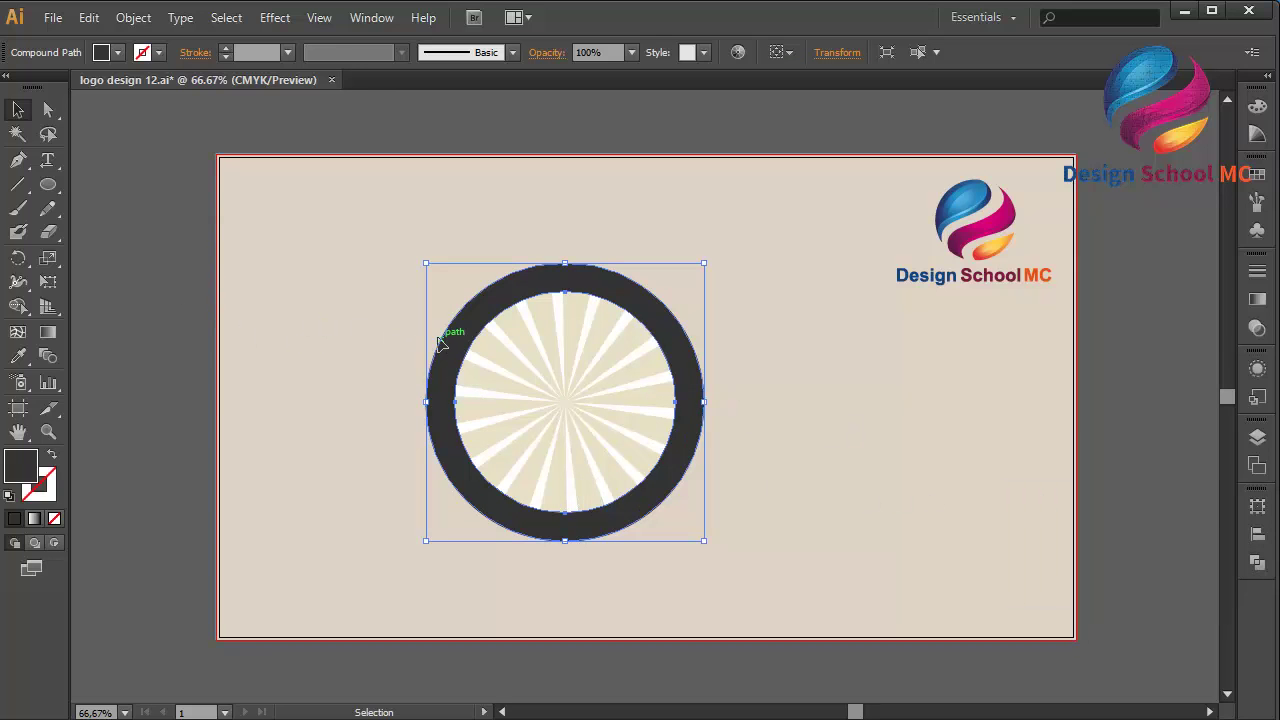
Step: Try a 40-point star with Radius 1 at 25 px and Radius 2 at 50 px, and undo it
left_click_drag(48, 186, 105, 282)
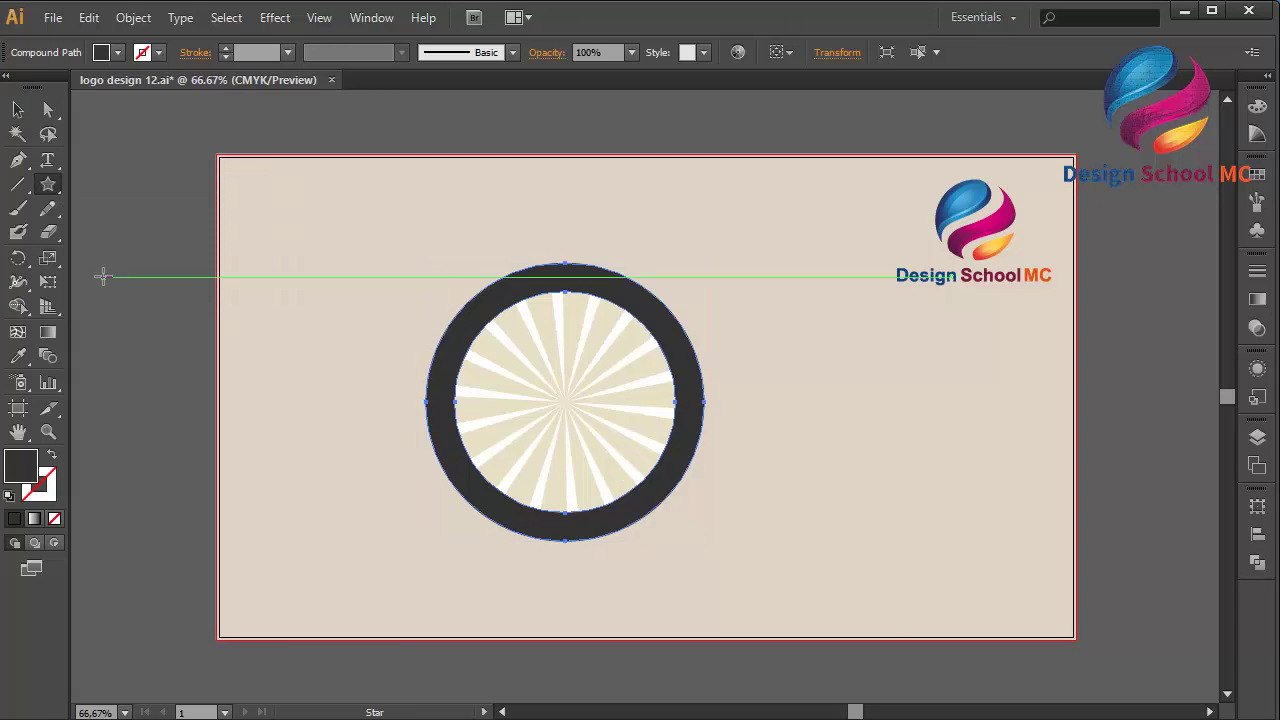
left_click(310, 377)
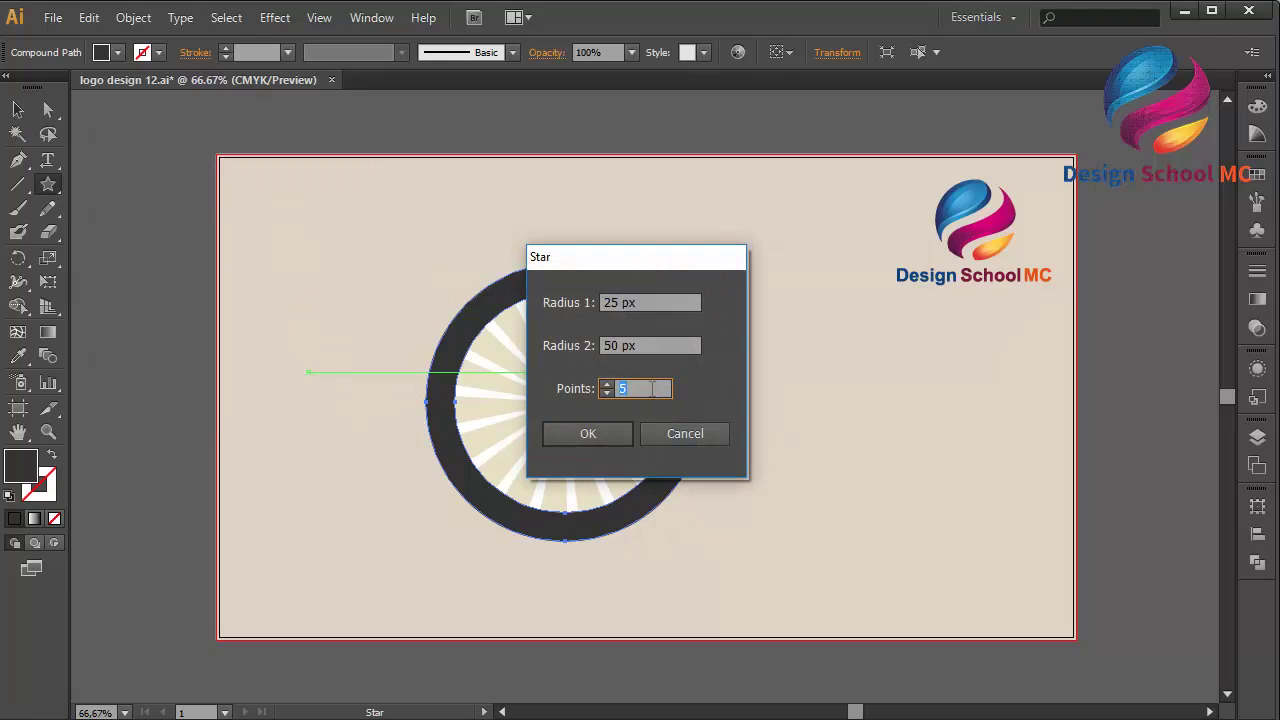
left_click(603, 392)
left_click(642, 303)
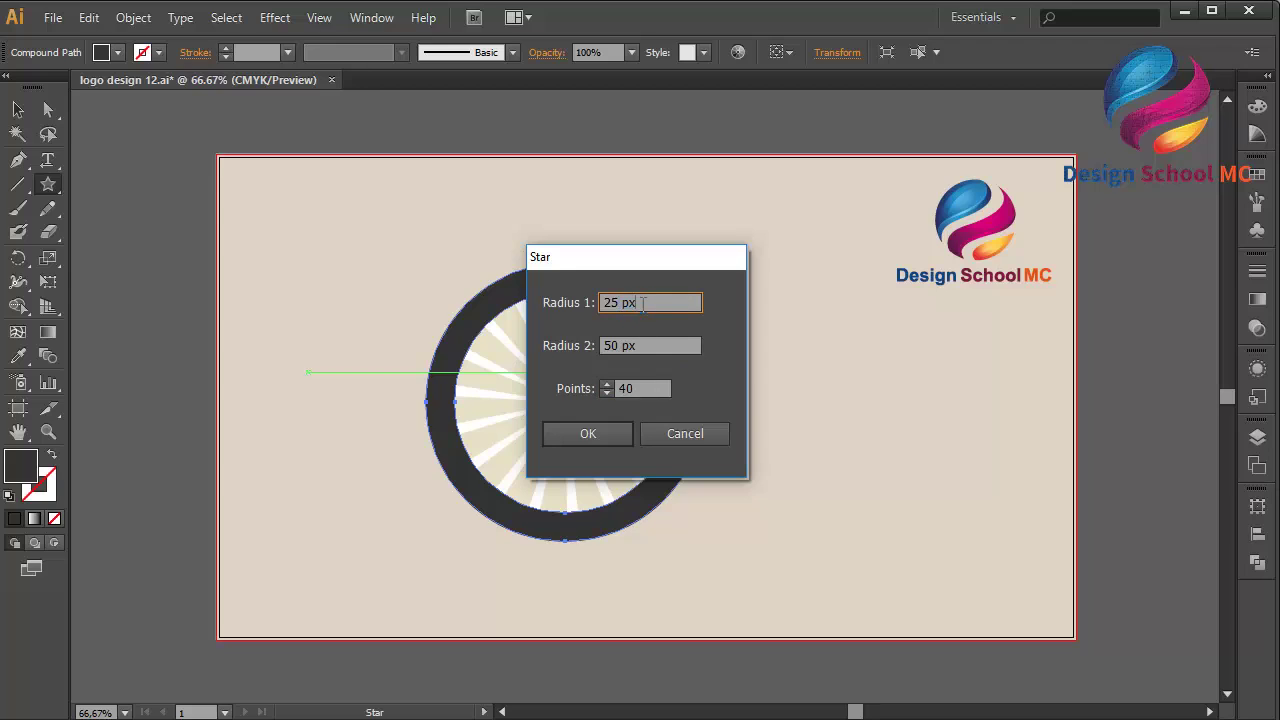
left_click_drag(642, 303, 572, 310)
left_click(599, 435)
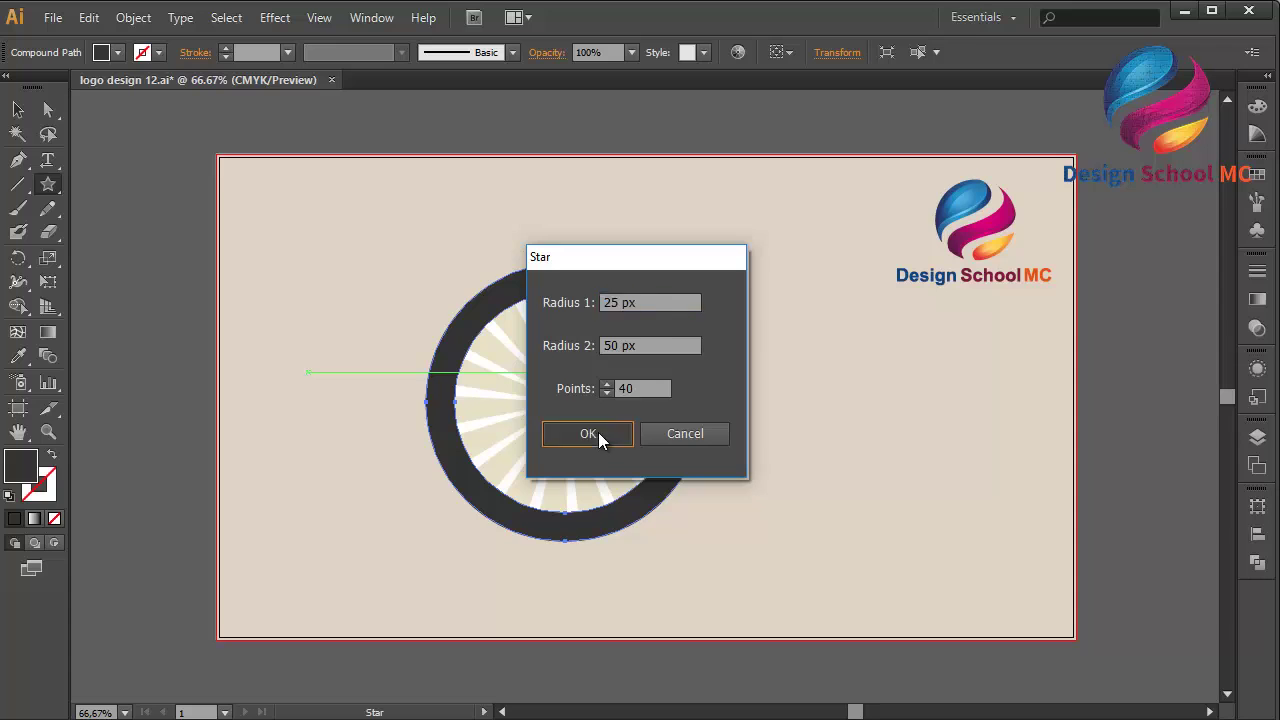
key("ctrl+z")
Step: Create a 40-point star with Radius 1 set to 45 px and Radius 2 set to 50 px
left_click(342, 324)
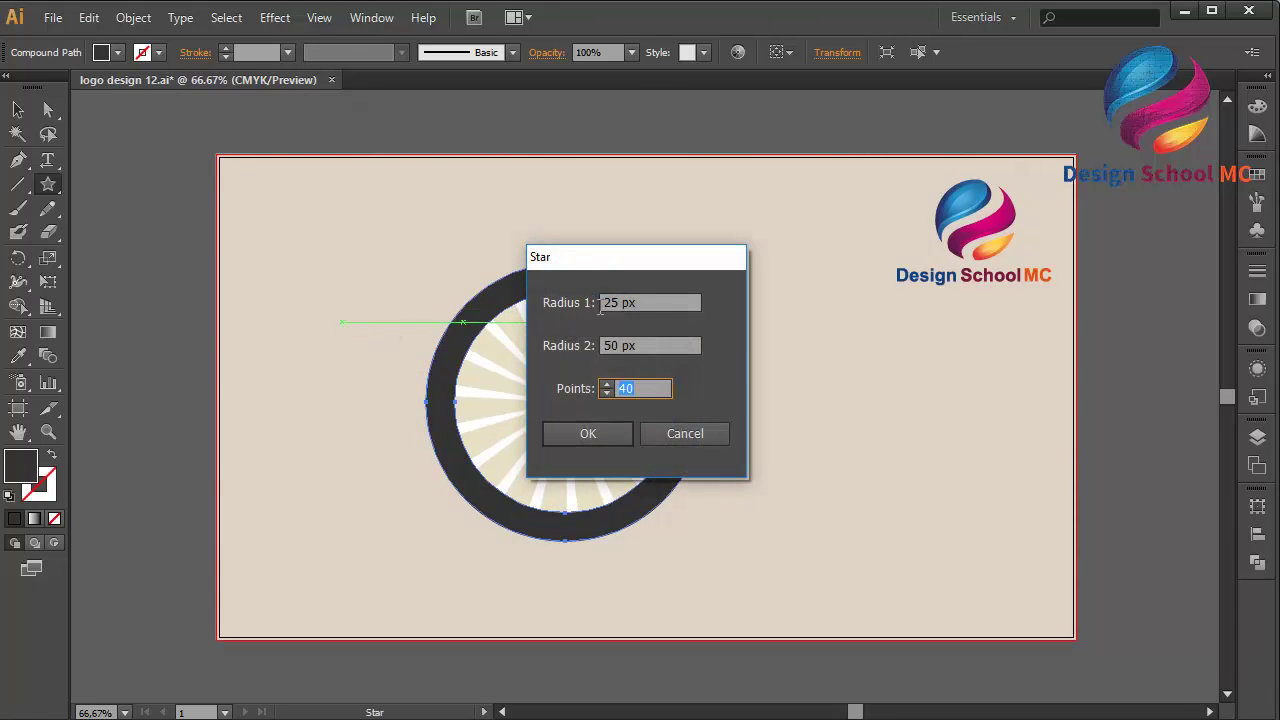
left_click(565, 306)
type("45")
left_click(601, 398)
left_click(588, 433)
Step: Move the star onto the badge and enlarge it to match the dark grey ring's size and centre
left_click(24, 112)
left_click_drag(376, 322, 572, 342)
left_click_drag(474, 323, 607, 398)
left_click_drag(440, 399, 427, 398)
Step: Remove the plain dark grey ring so only the star covers the sunburst, and select the star
left_click(657, 508, "shift")
key("ctrl+8")
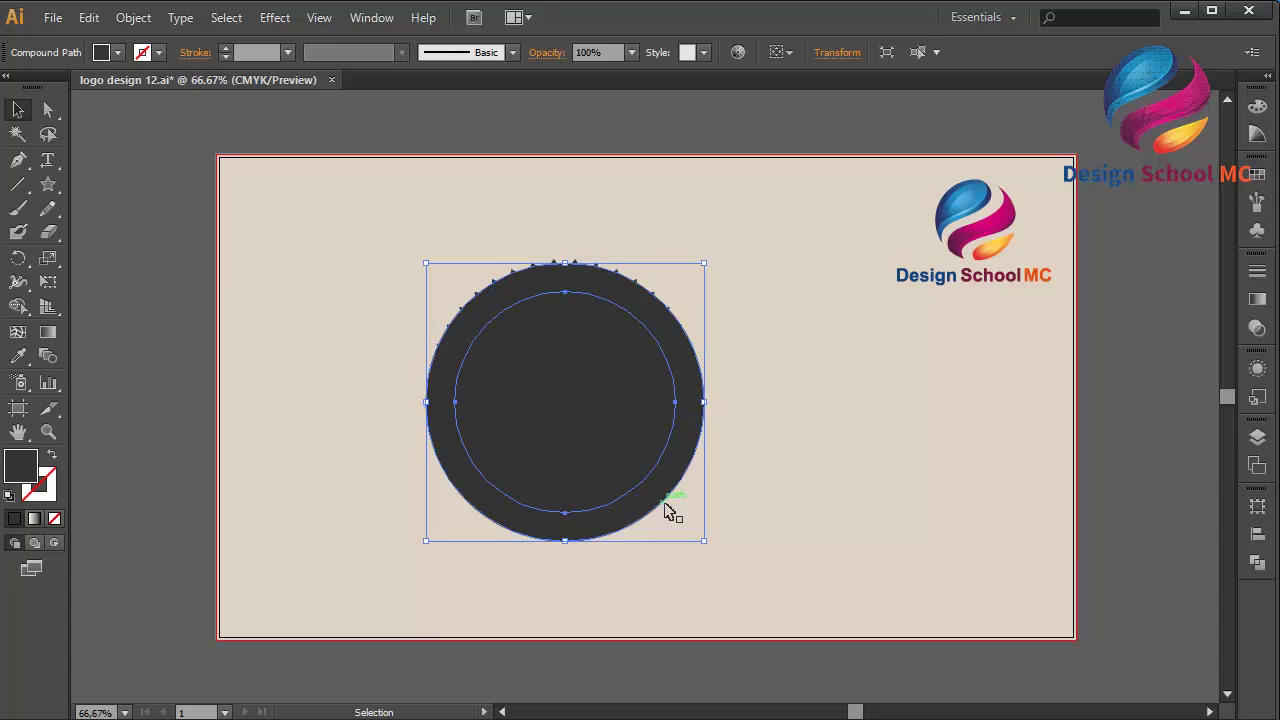
left_click(668, 508)
left_click_drag(651, 469, 656, 478)
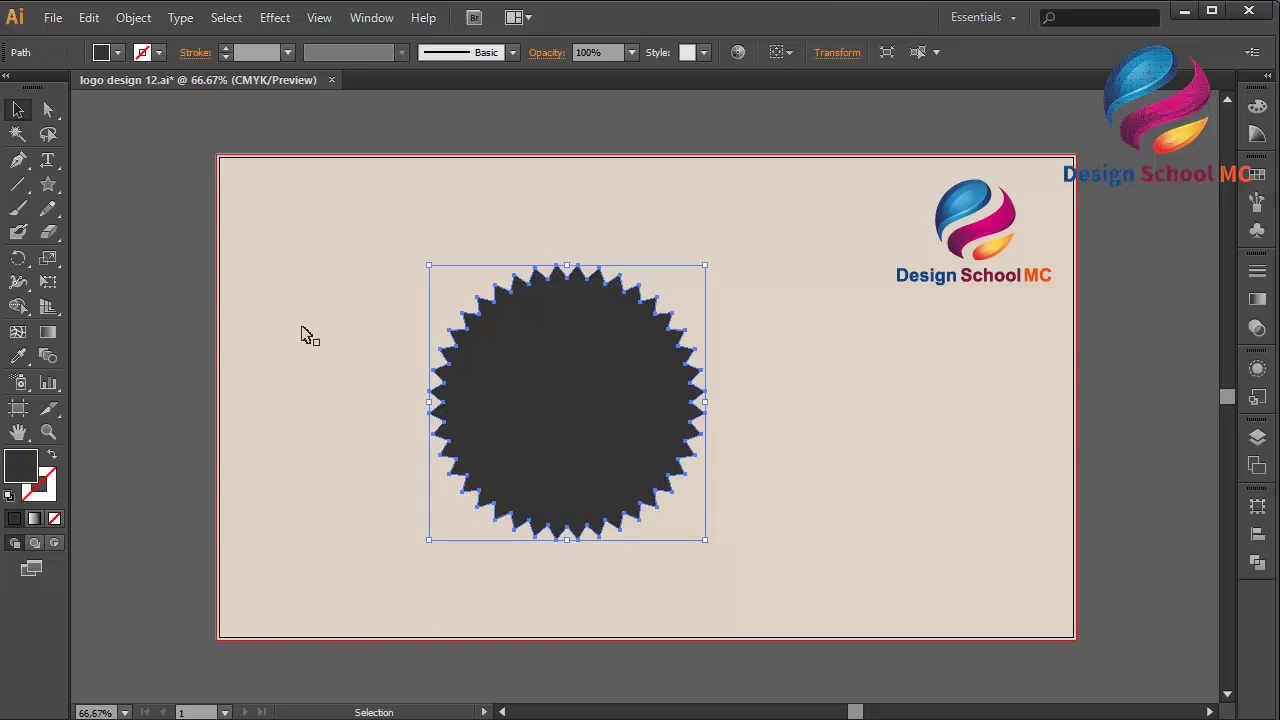
Step: Draw a circle slightly smaller than the sunburst and centre it on the star, with the star moved clear of the sunburst
left_click_drag(58, 186, 115, 225)
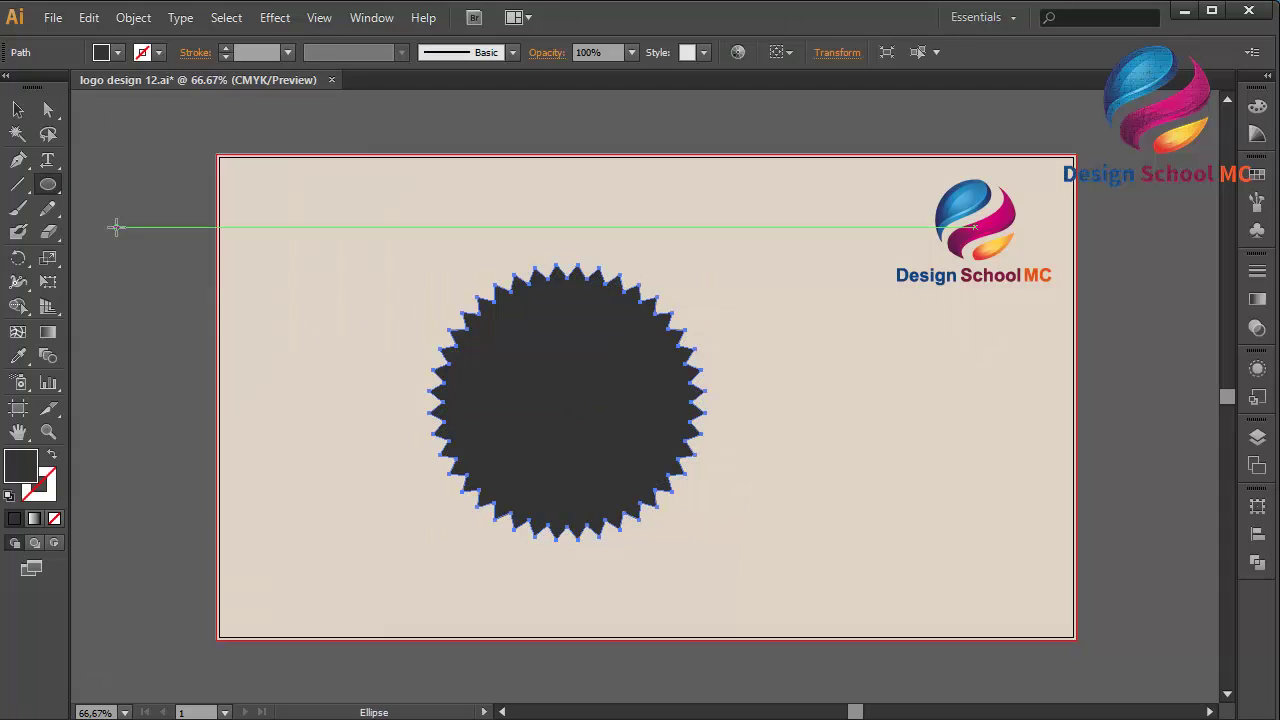
left_click_drag(233, 335, 341, 380)
left_click(18, 109)
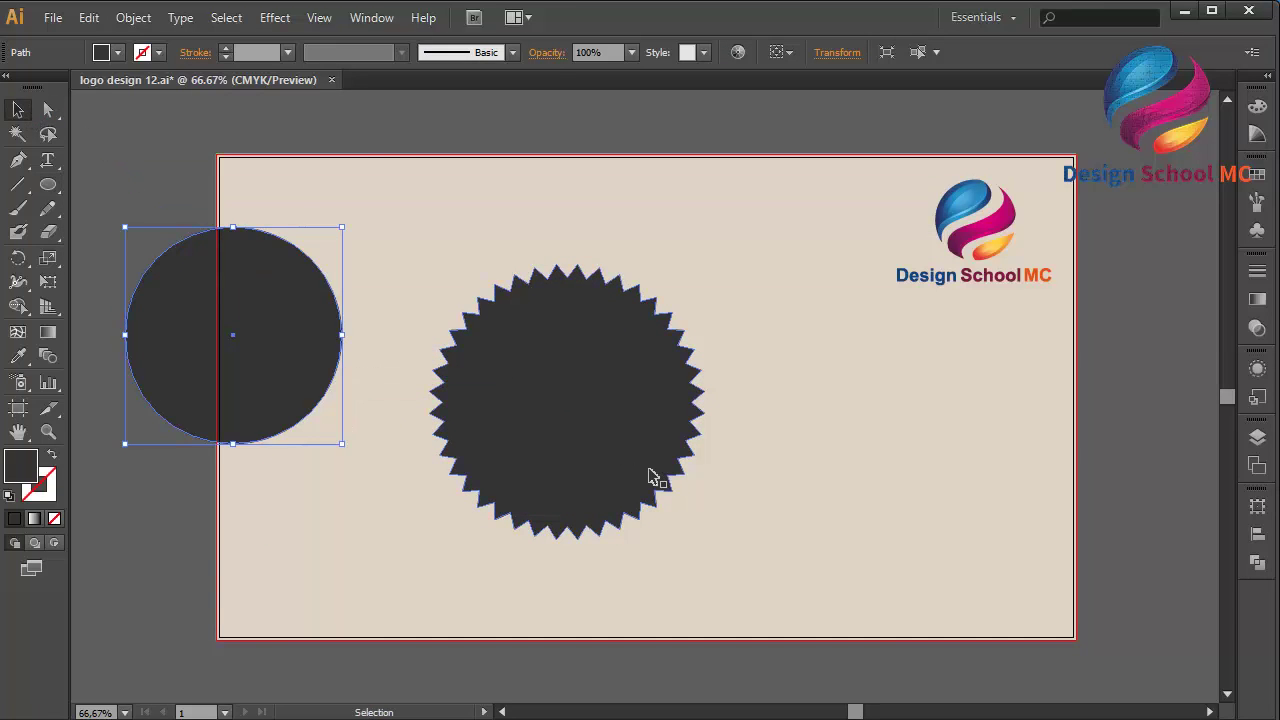
left_click_drag(587, 433, 889, 462)
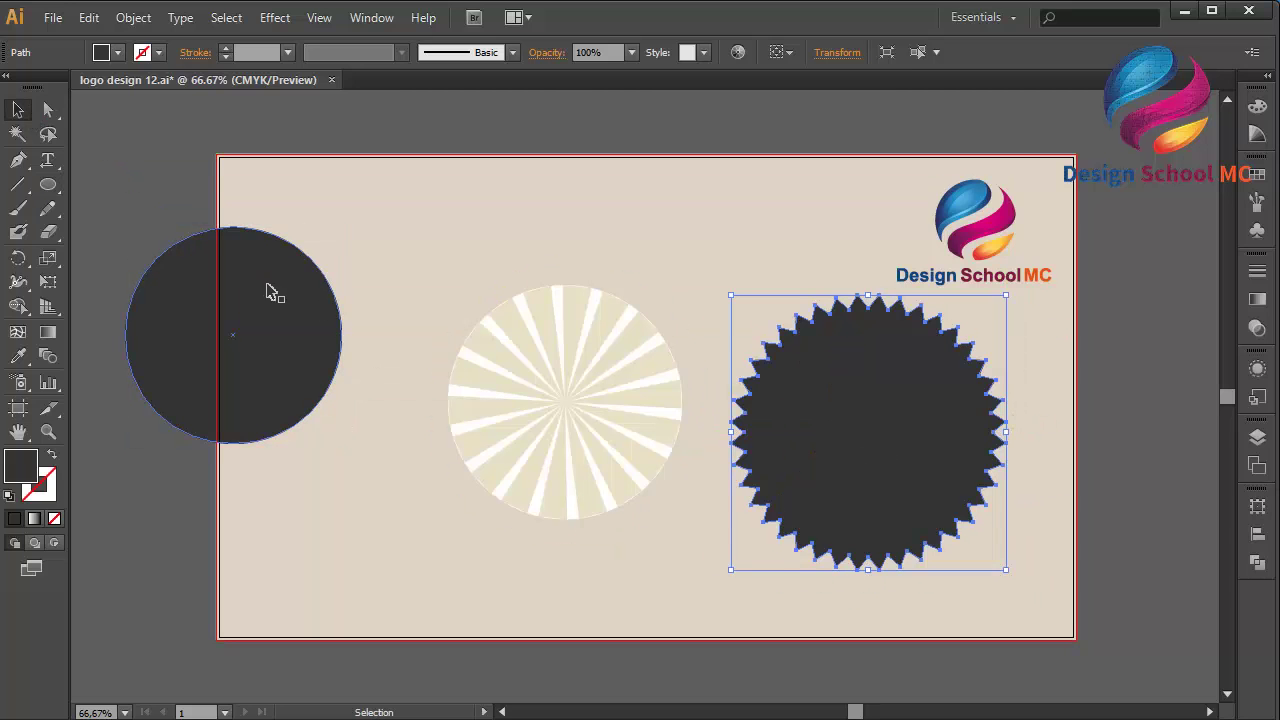
left_click_drag(280, 310, 912, 404)
Step: Subtract the circle from the star with Minus Front and centre the resulting toothed ring on the sunburst
left_click(988, 458, "shift")
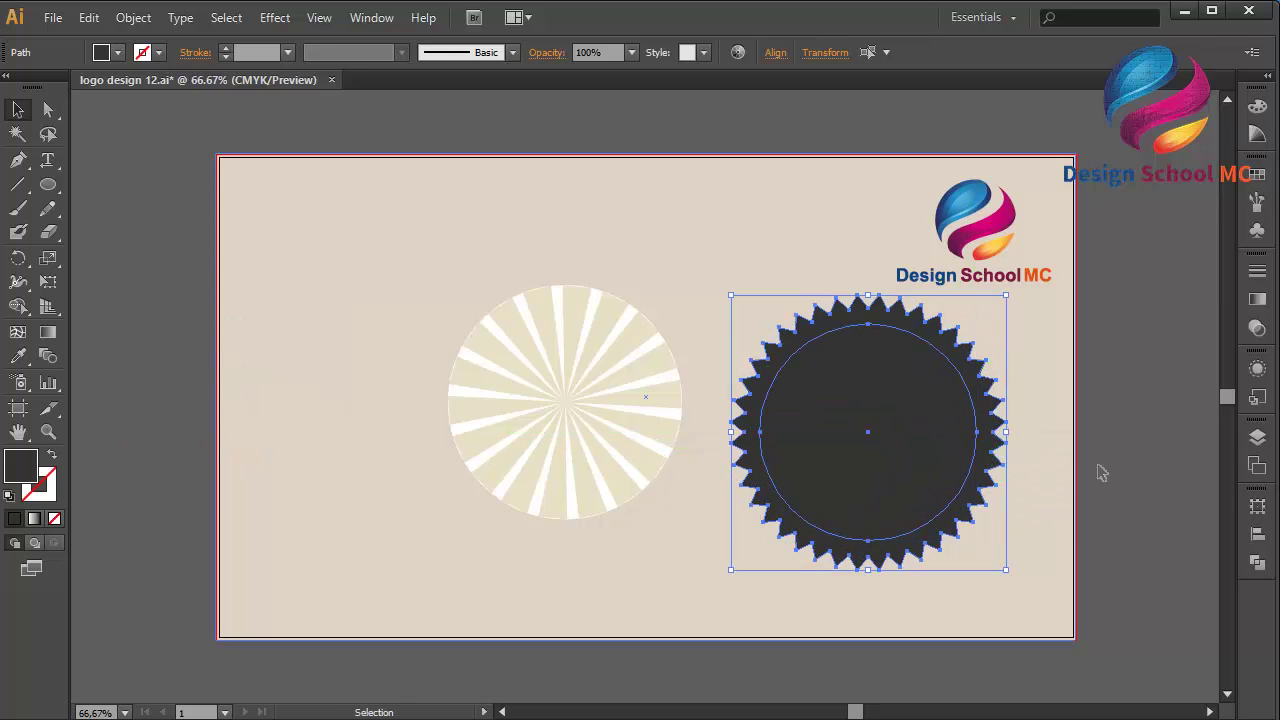
left_click(1257, 563)
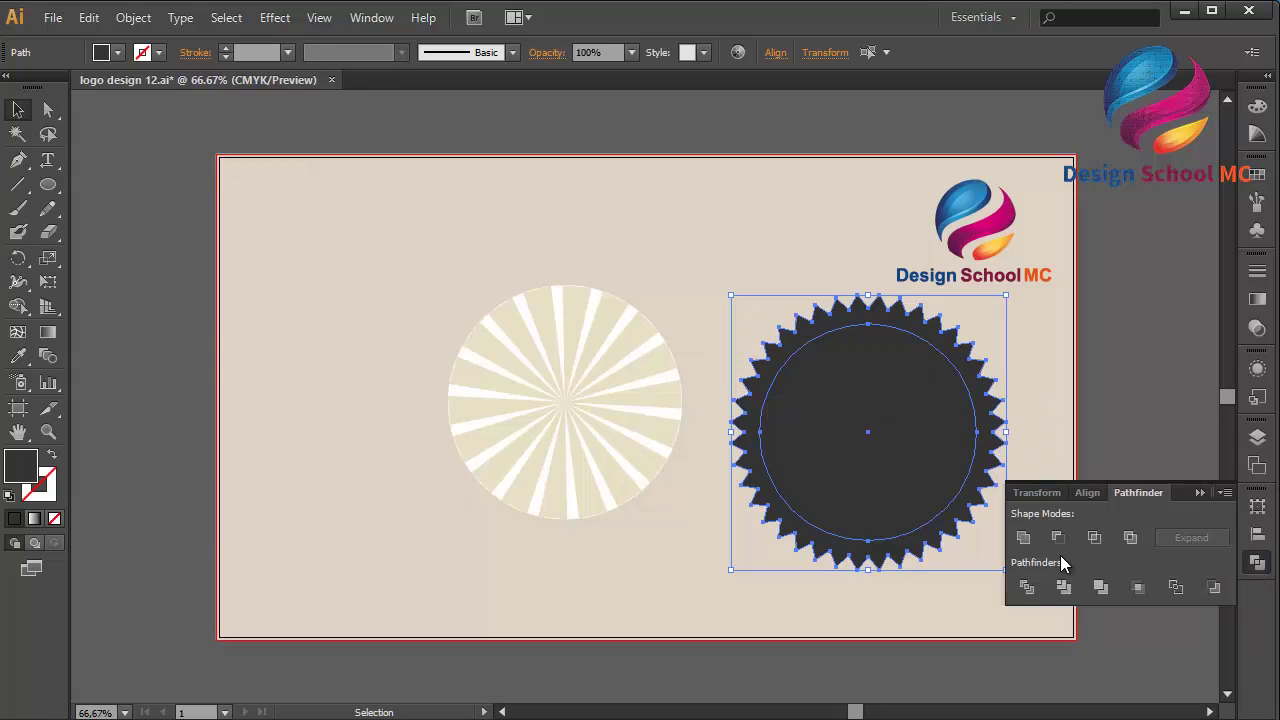
left_click(1057, 538)
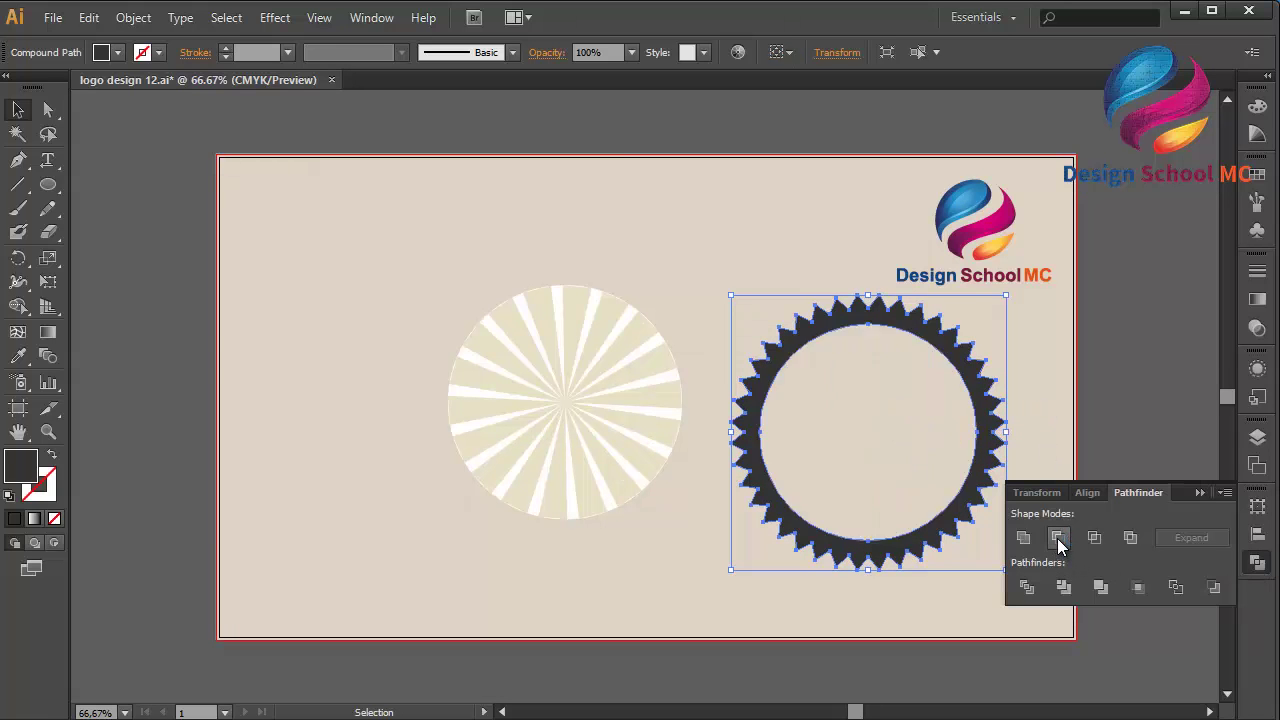
left_click(1199, 492)
left_click_drag(979, 500, 672, 467)
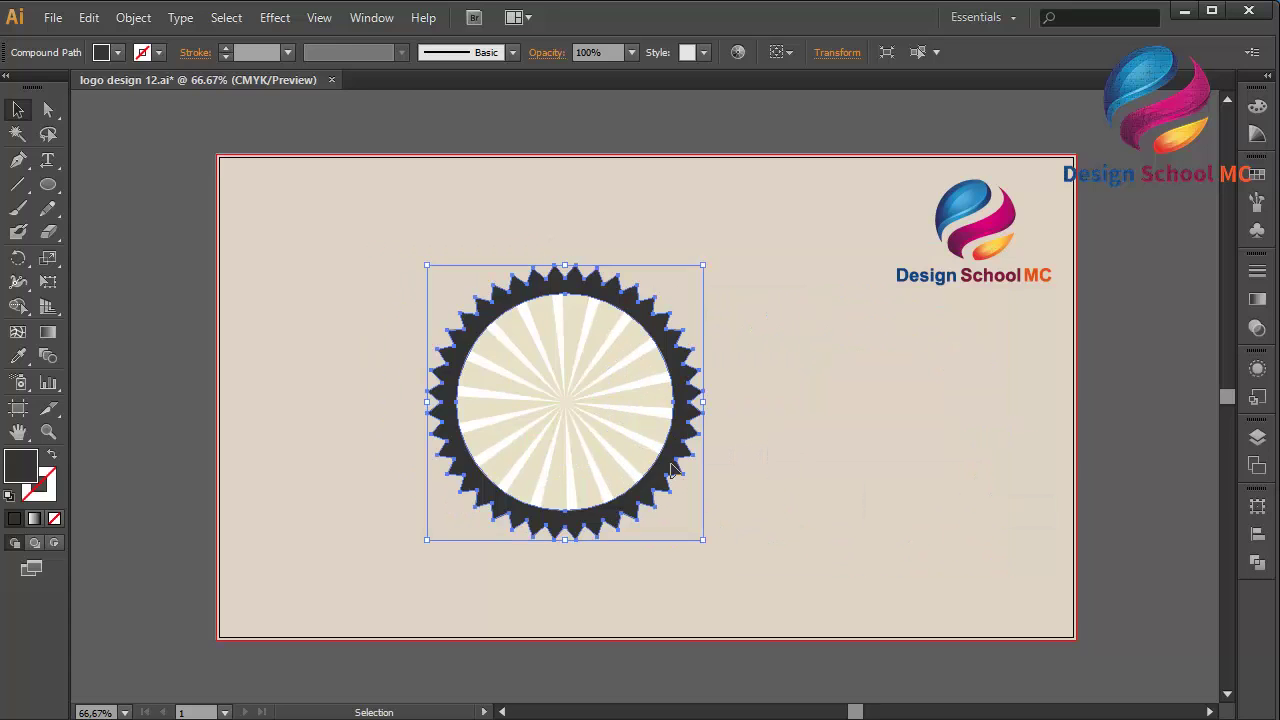
Step: Draw a circle about as wide as the sunburst beside the badge and swap its dark grey fill to the stroke
left_click(286, 331)
left_click_drag(58, 193, 114, 231)
left_click_drag(217, 272, 423, 506)
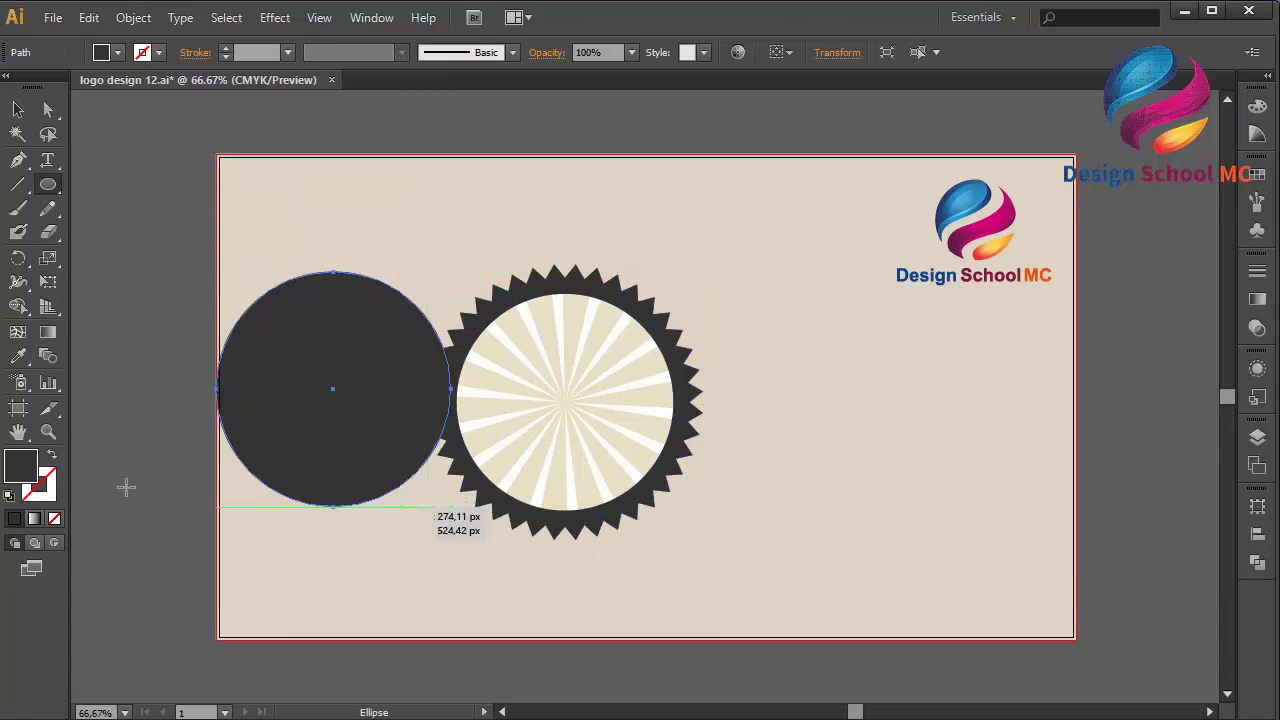
left_click(52, 458)
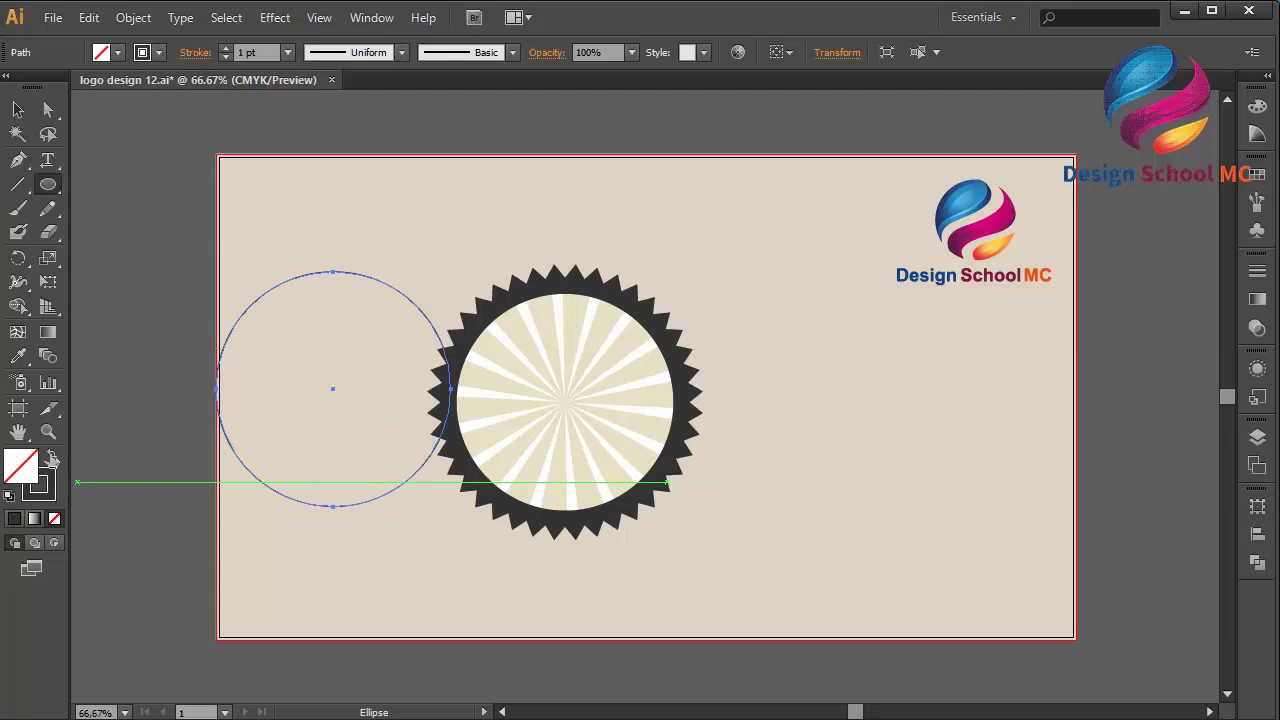
Step: Set the new circle's stroke colour to the light orange swatch
left_click(50, 484)
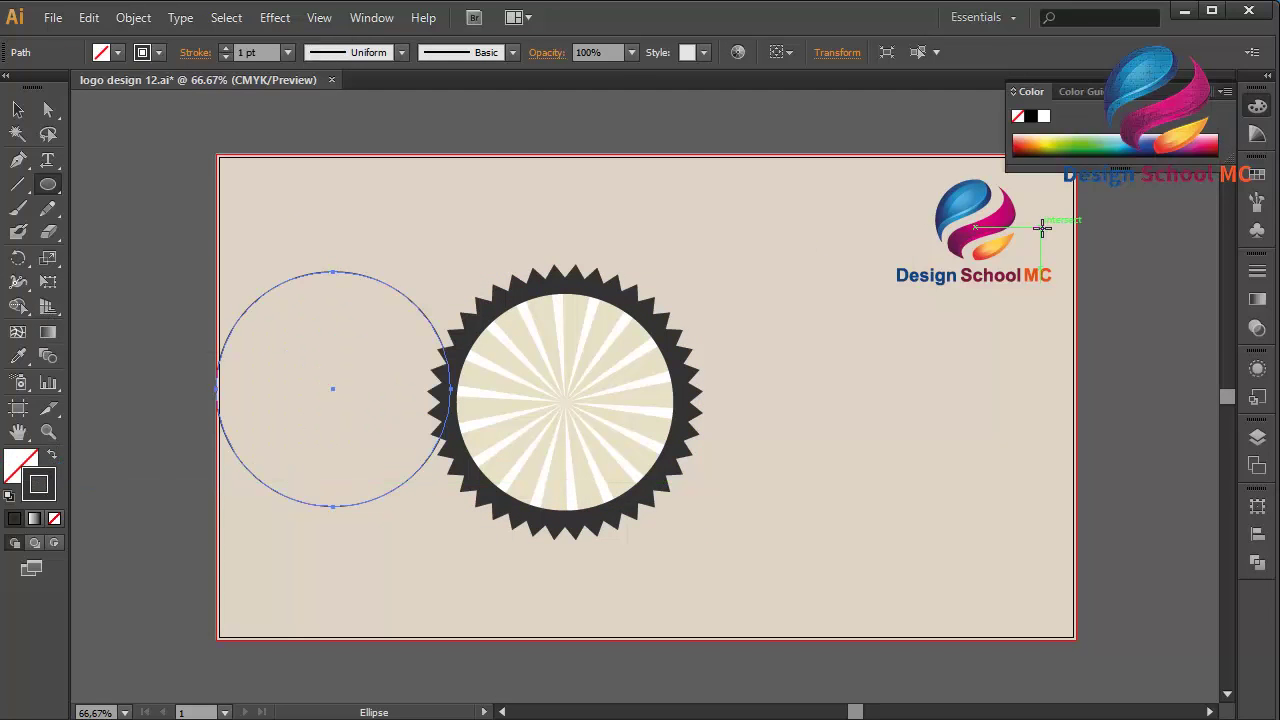
left_click(1258, 174)
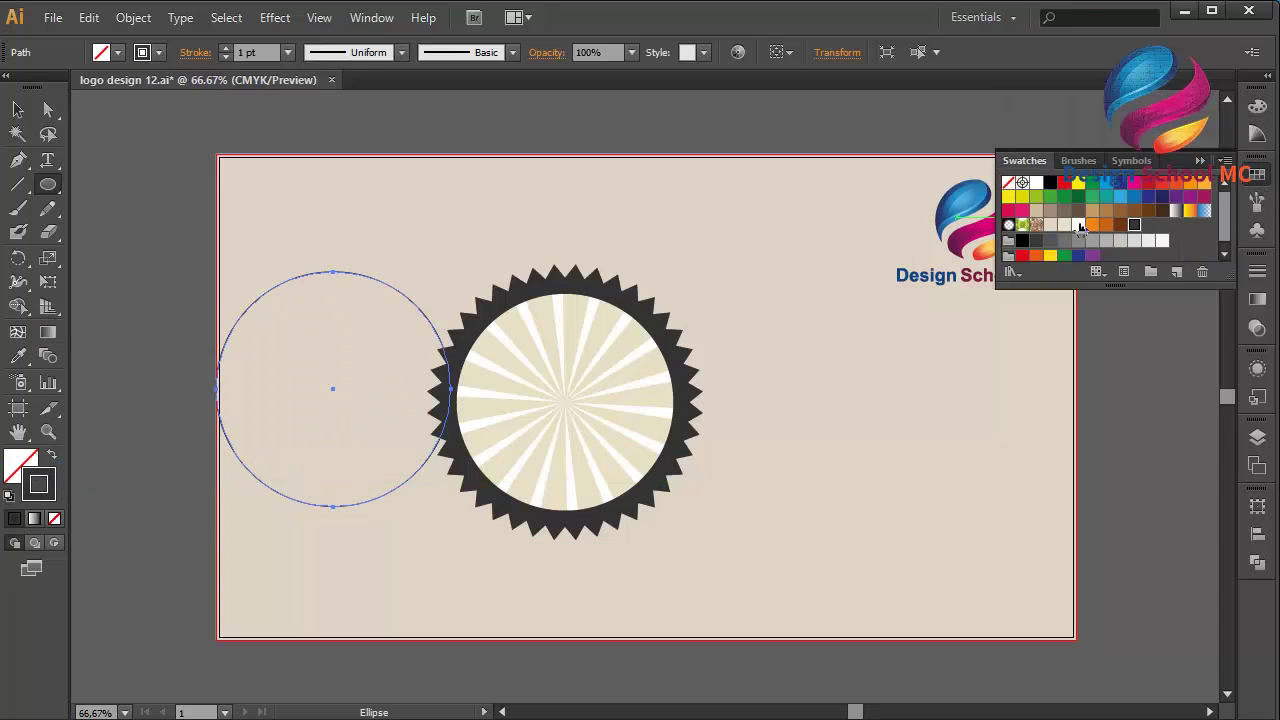
left_click(1078, 225)
left_click(1198, 160)
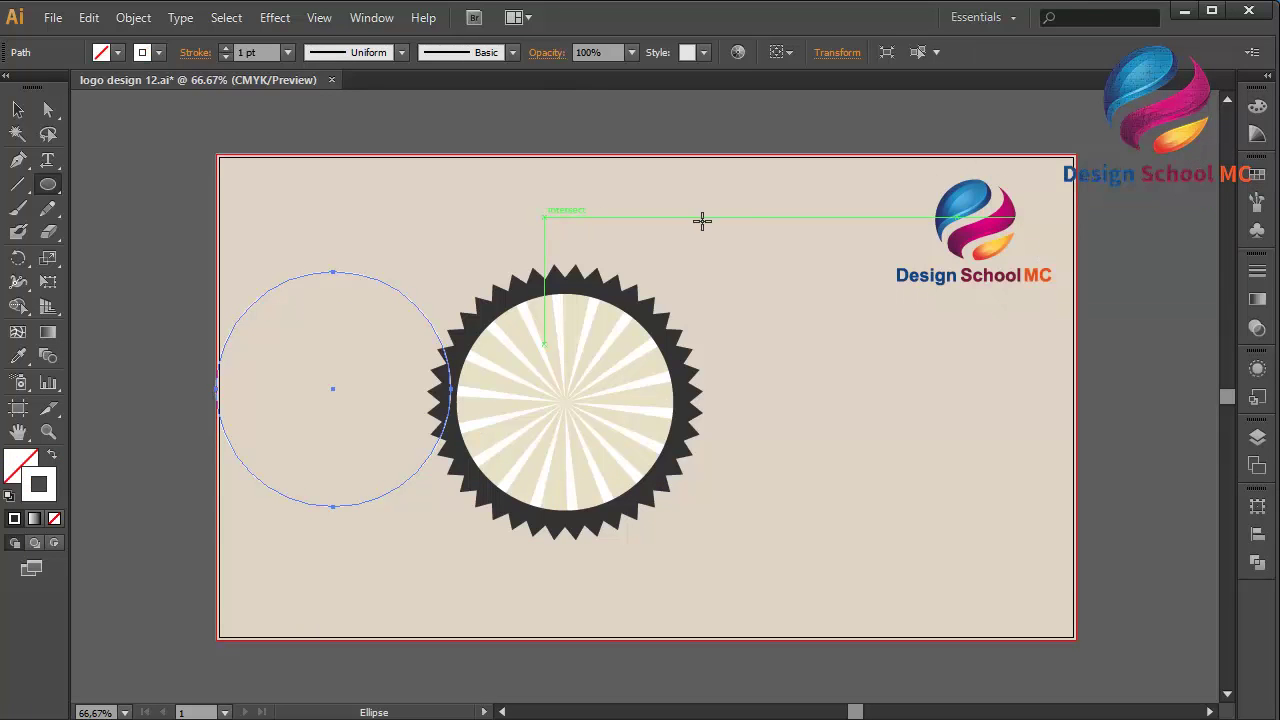
left_click(1261, 178)
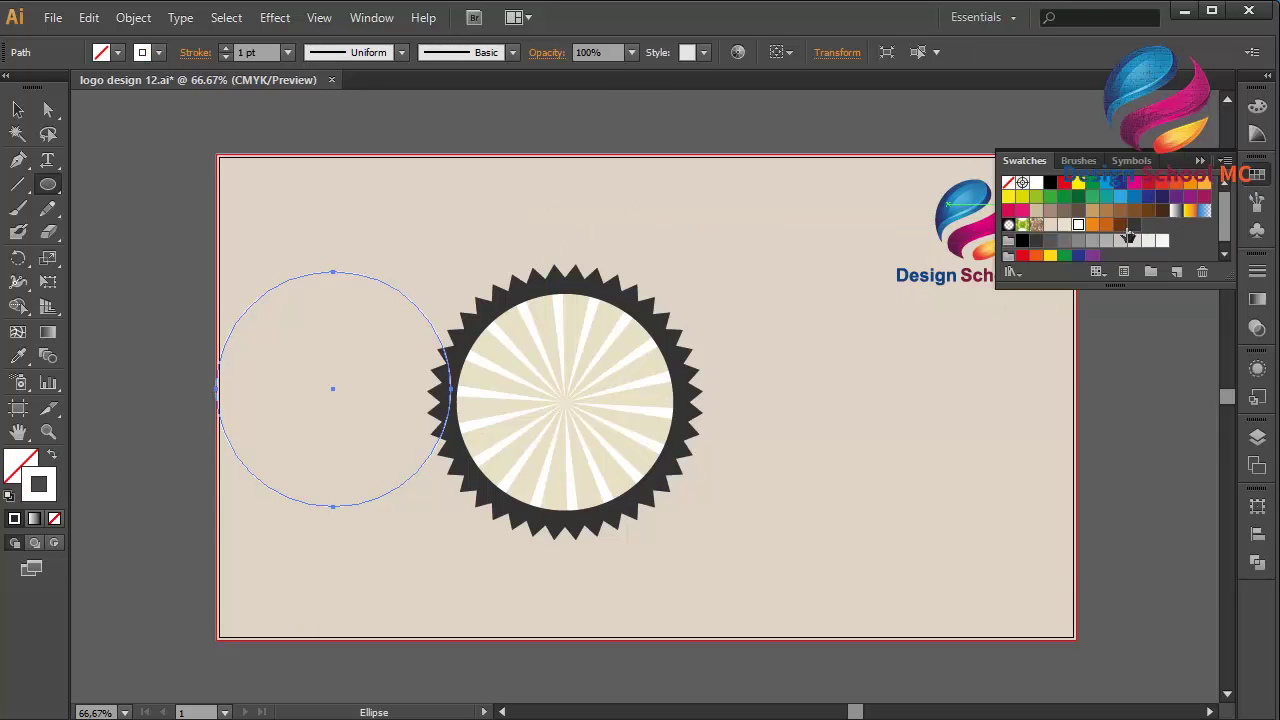
left_click(1093, 226)
Step: Move the orange outlined circle onto the badge so it runs inside the dark toothed ring
left_click(17, 109)
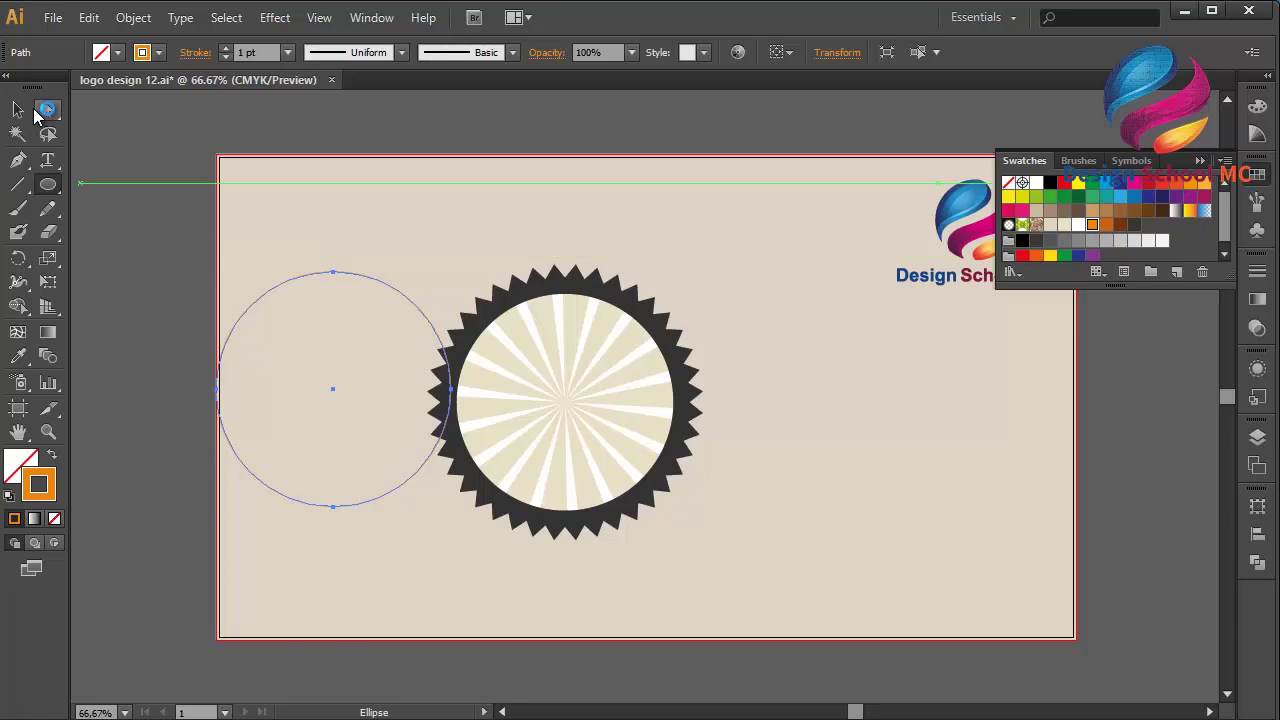
left_click_drag(333, 388, 571, 409)
left_click(183, 420)
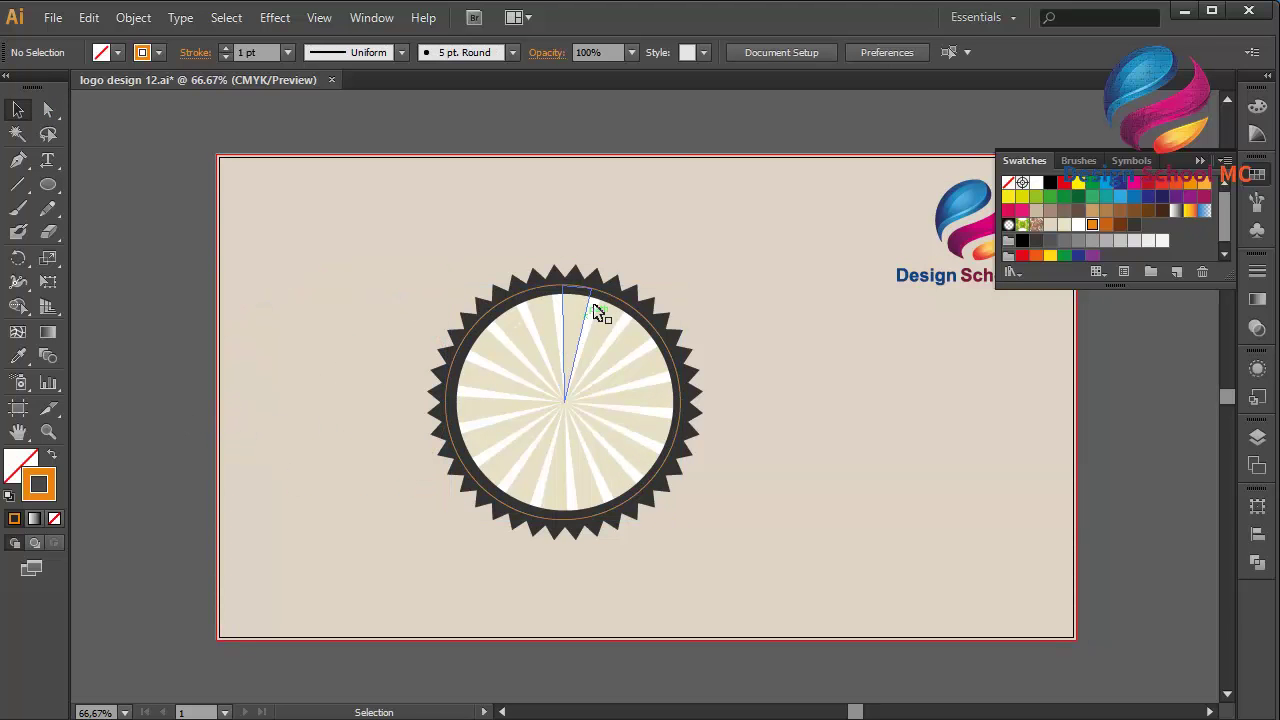
Step: Set the orange circle's stroke weight to 3 pt
key("ctrl+1")
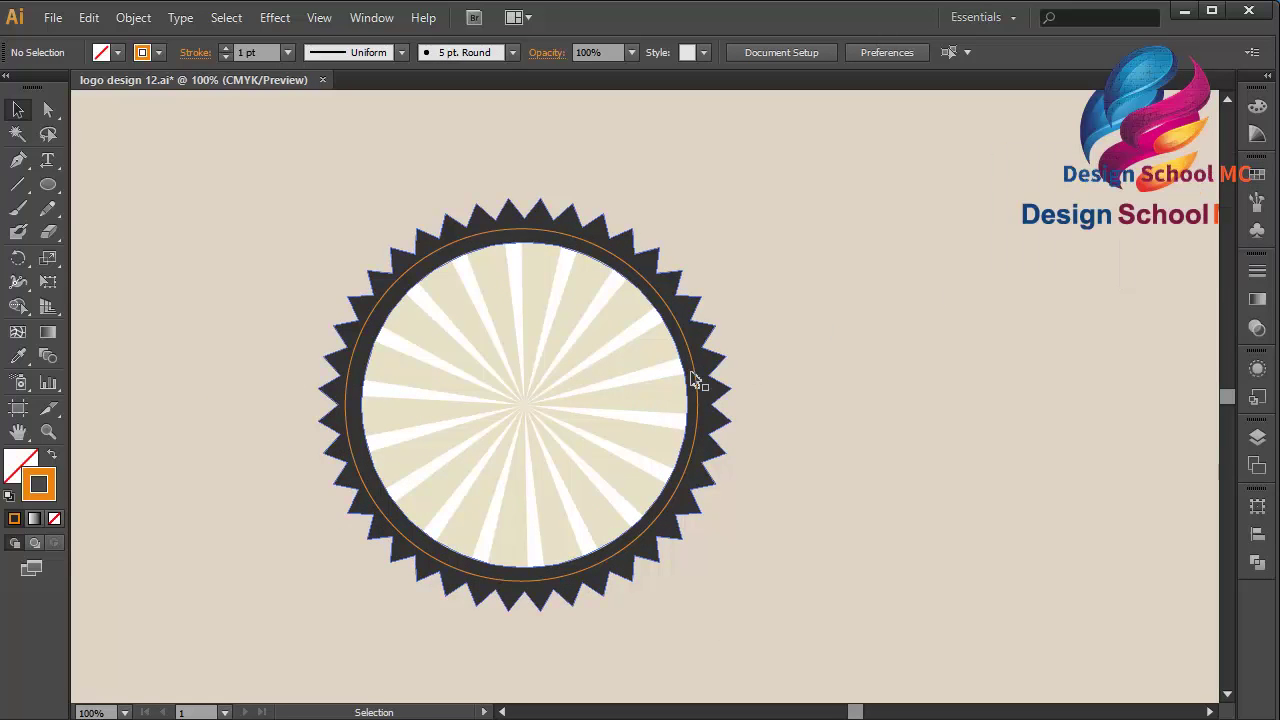
left_click(698, 376)
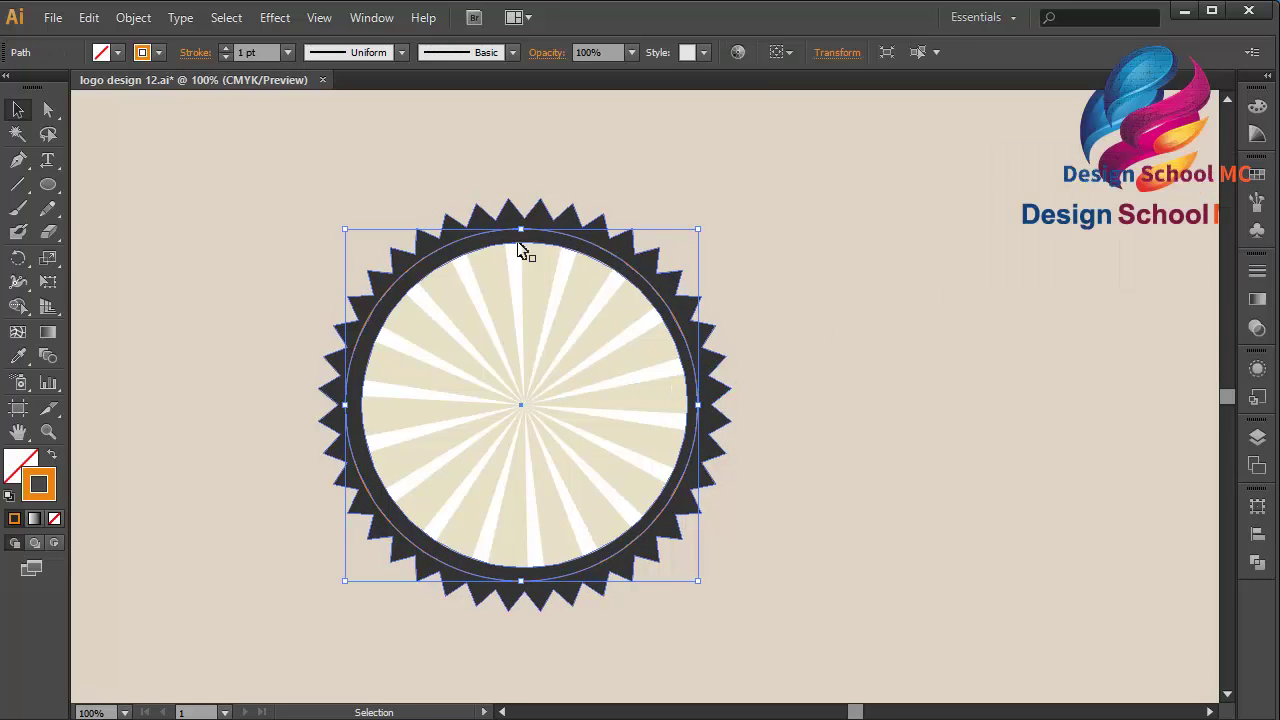
left_click(288, 52)
left_click(307, 185)
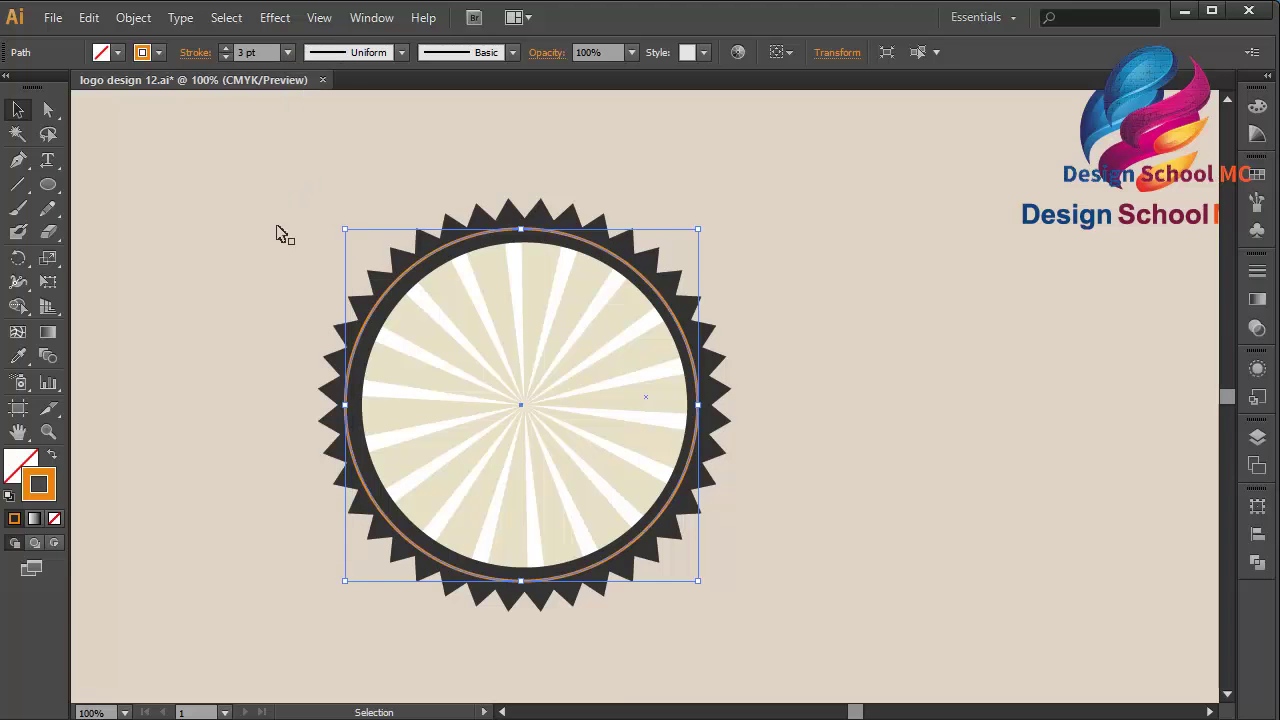
left_click(250, 287)
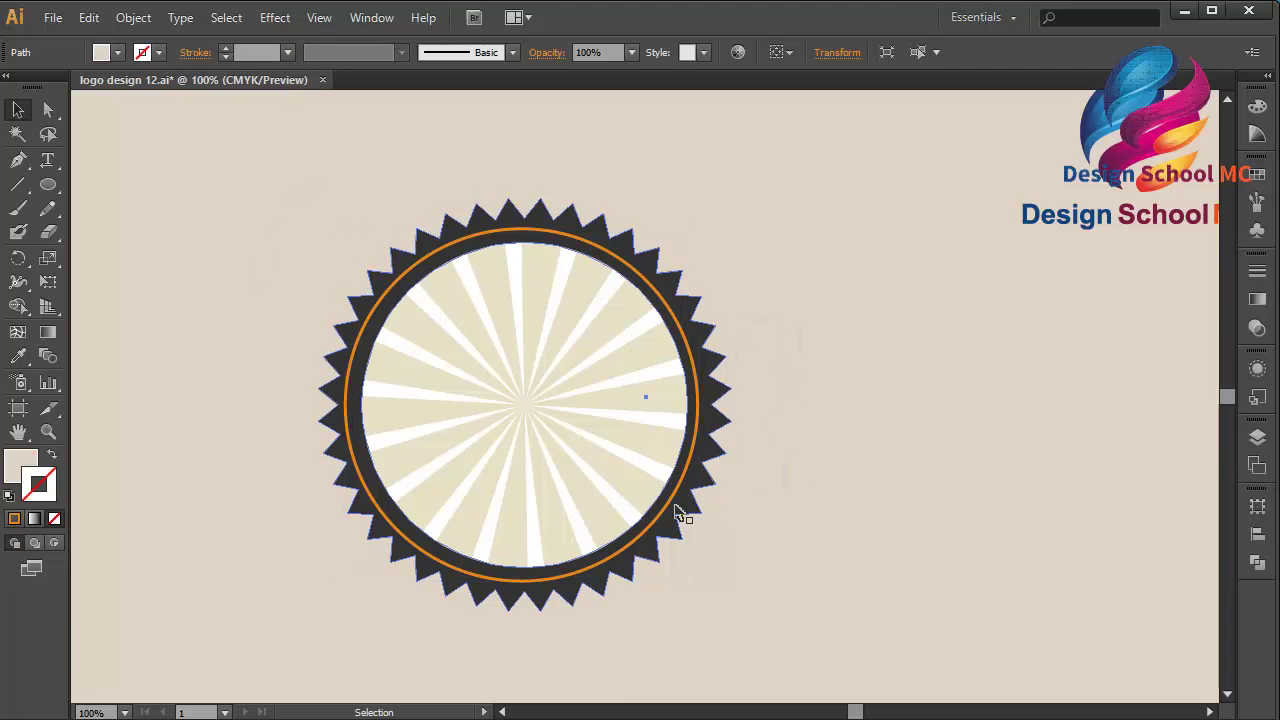
Step: Nudge the orange circle slightly down and right to centre it on the toothed ring
left_click(672, 508)
left_click(667, 507)
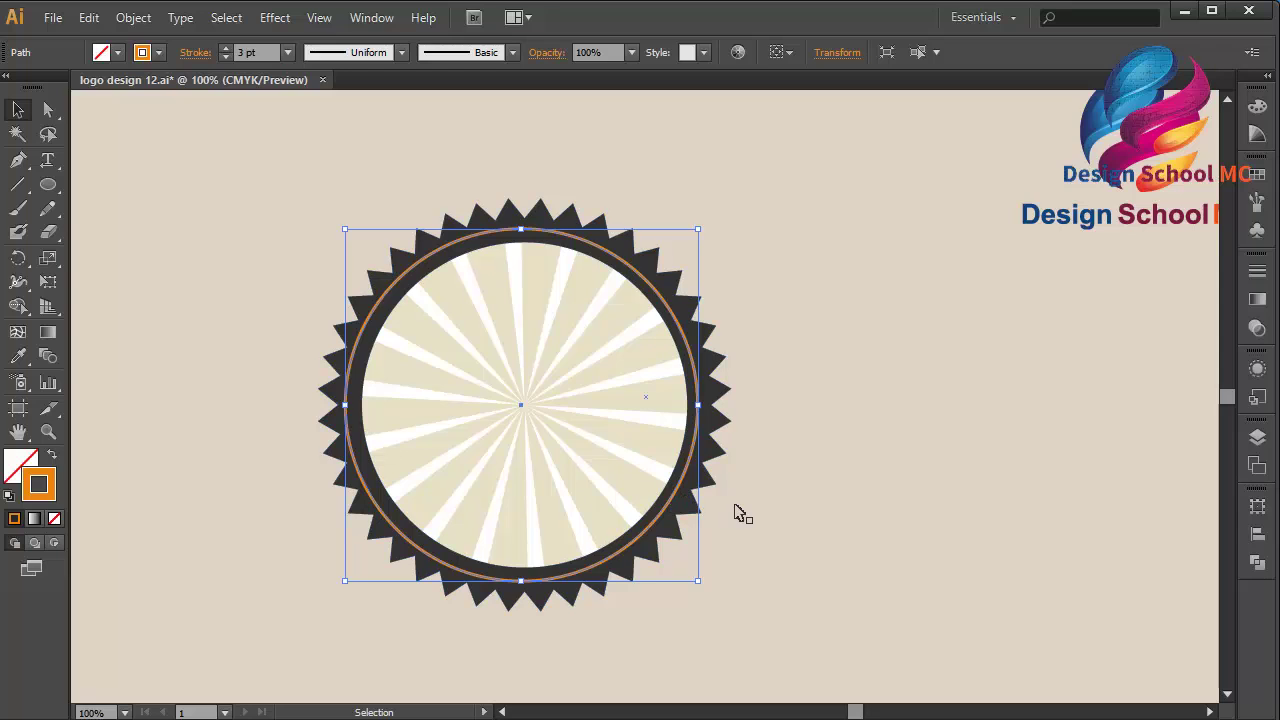
key("Down")
key("Right")
key("Right")
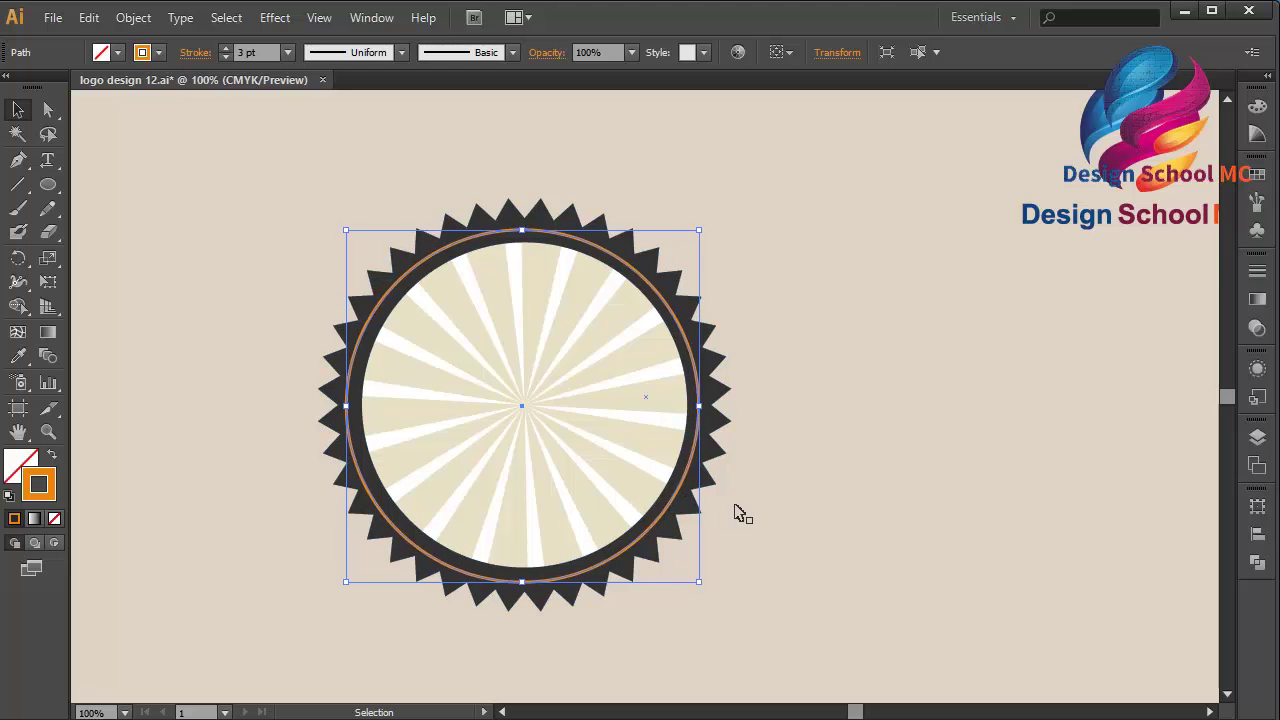
left_click(867, 503)
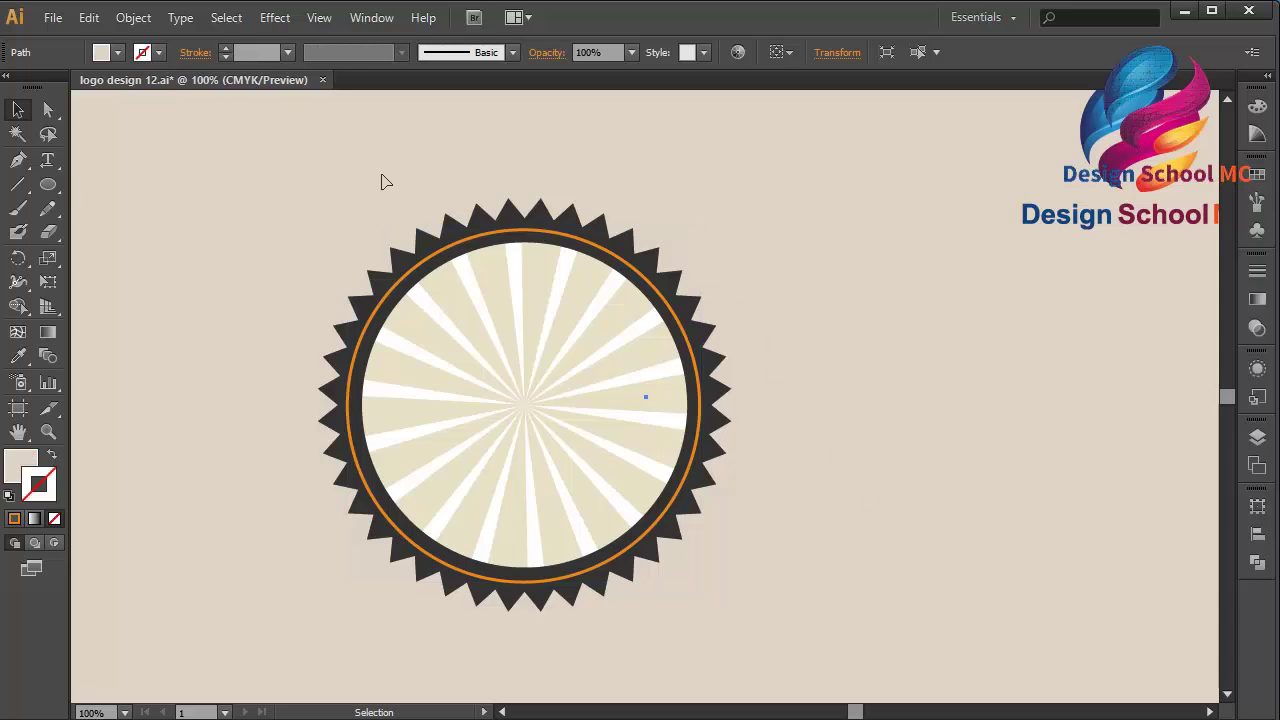
Step: Draw a horizontal rectangle slightly wider than the badge and centre it vertically across the badge
left_click_drag(48, 185, 106, 186)
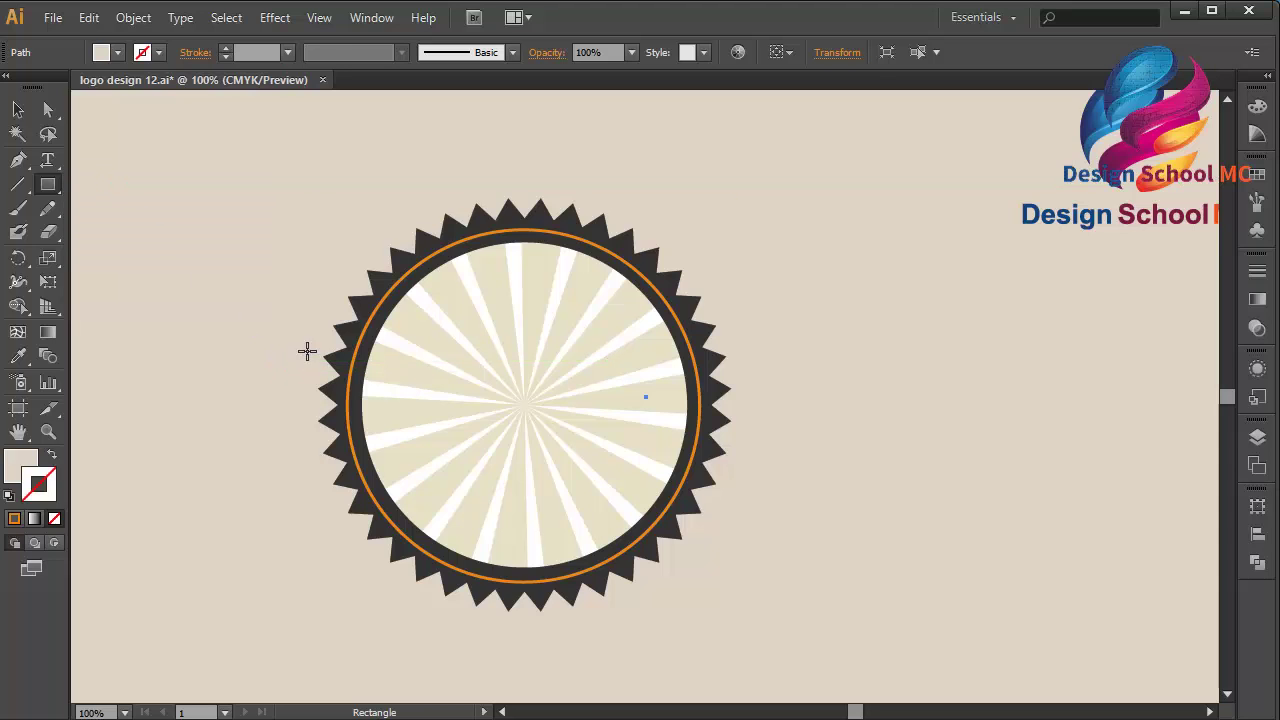
left_click_drag(303, 322, 756, 423)
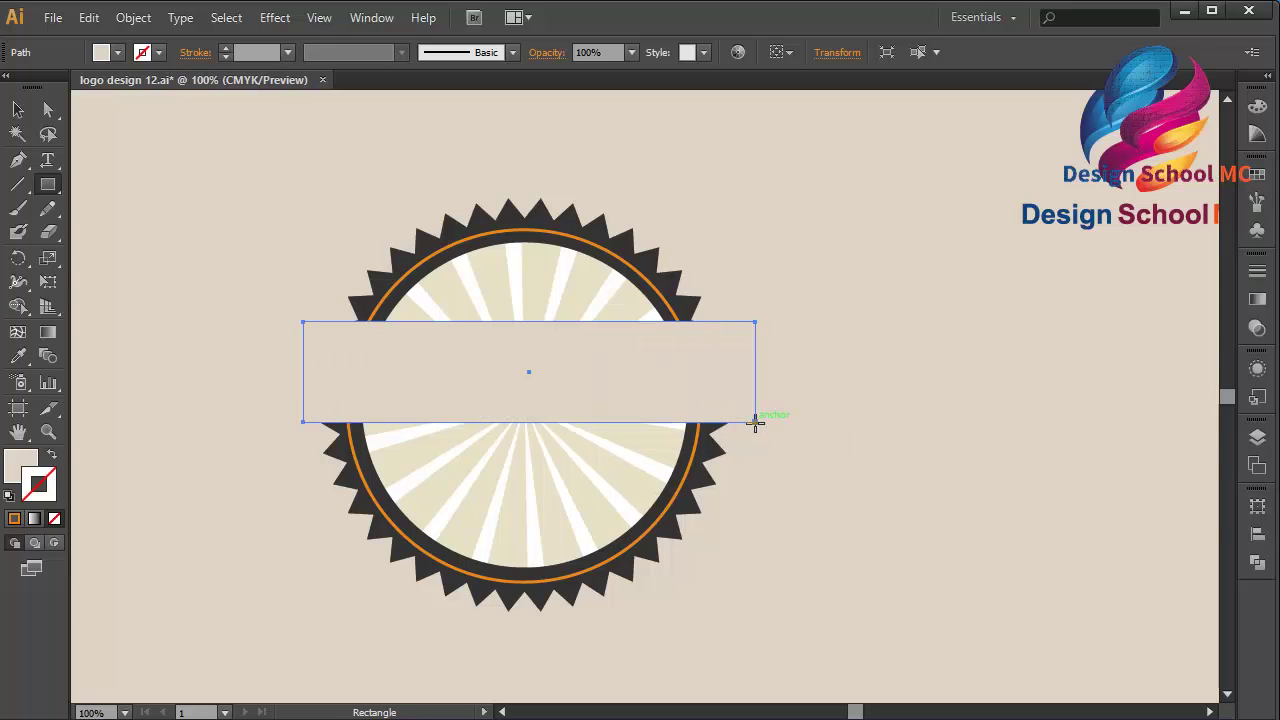
left_click(17, 110)
left_click_drag(590, 400, 590, 430)
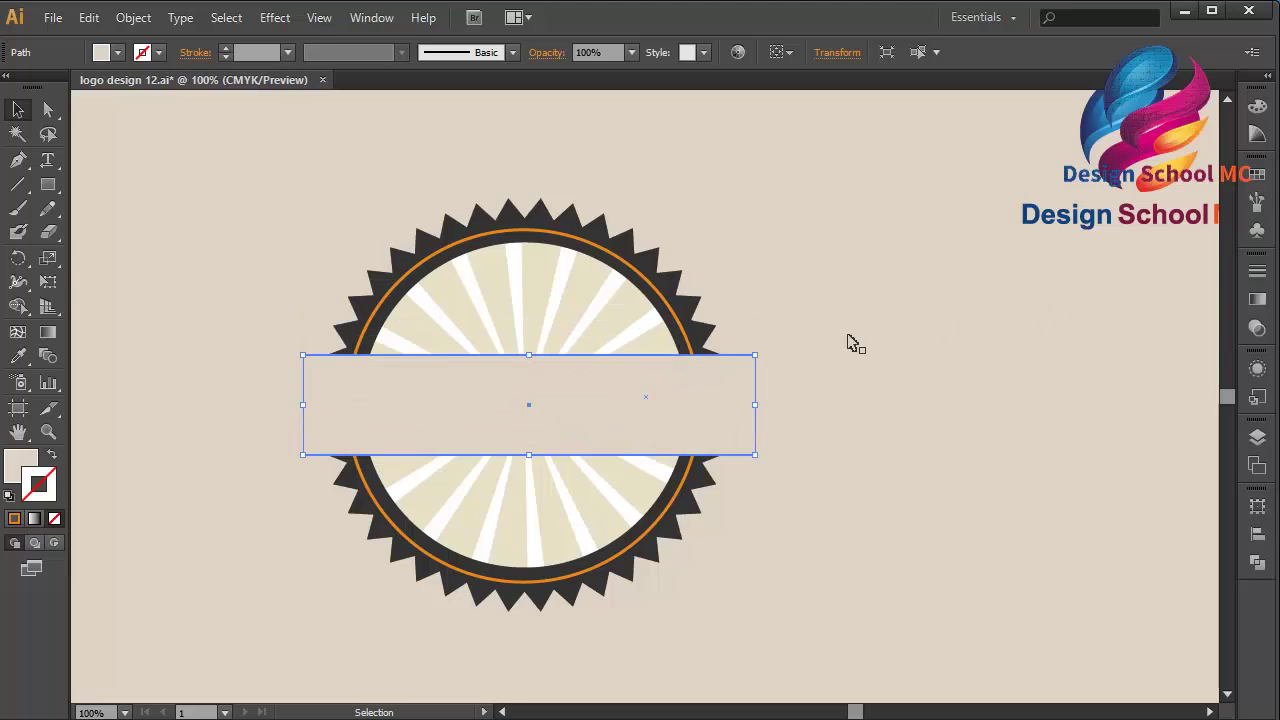
Step: Give the rectangle a light orange stroke and remove its fill
left_click(1257, 174)
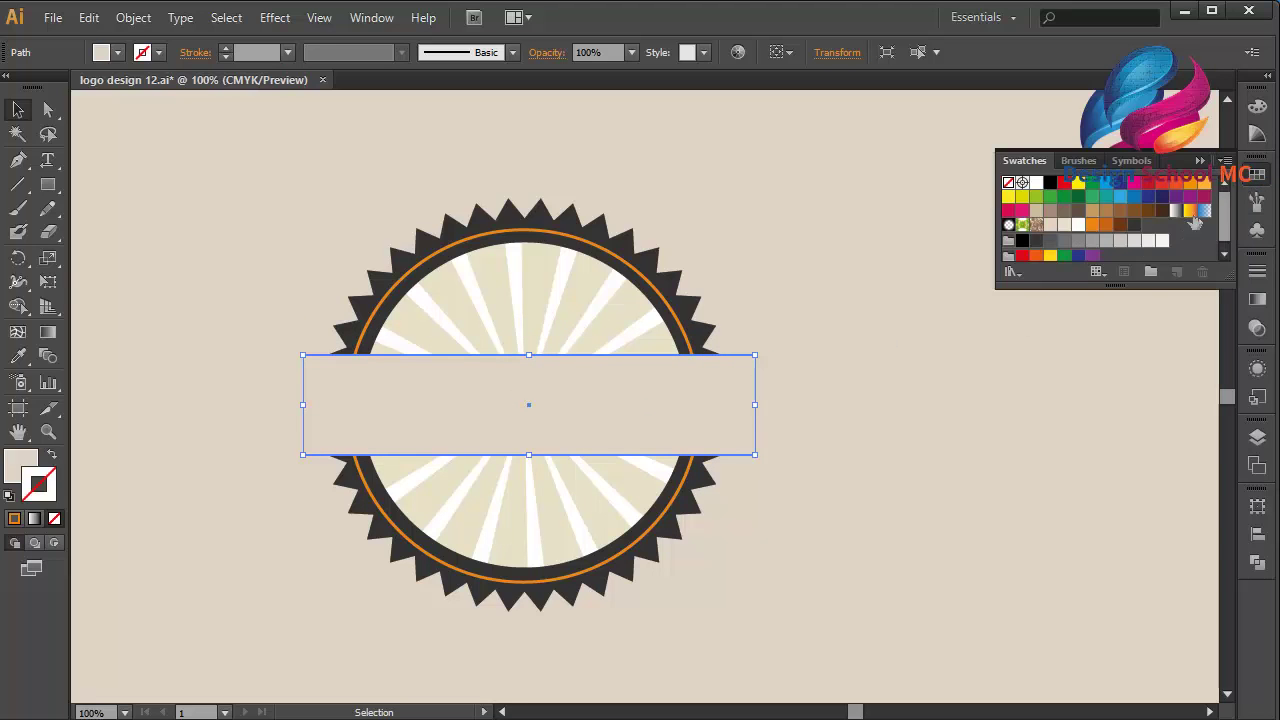
left_click(1094, 226)
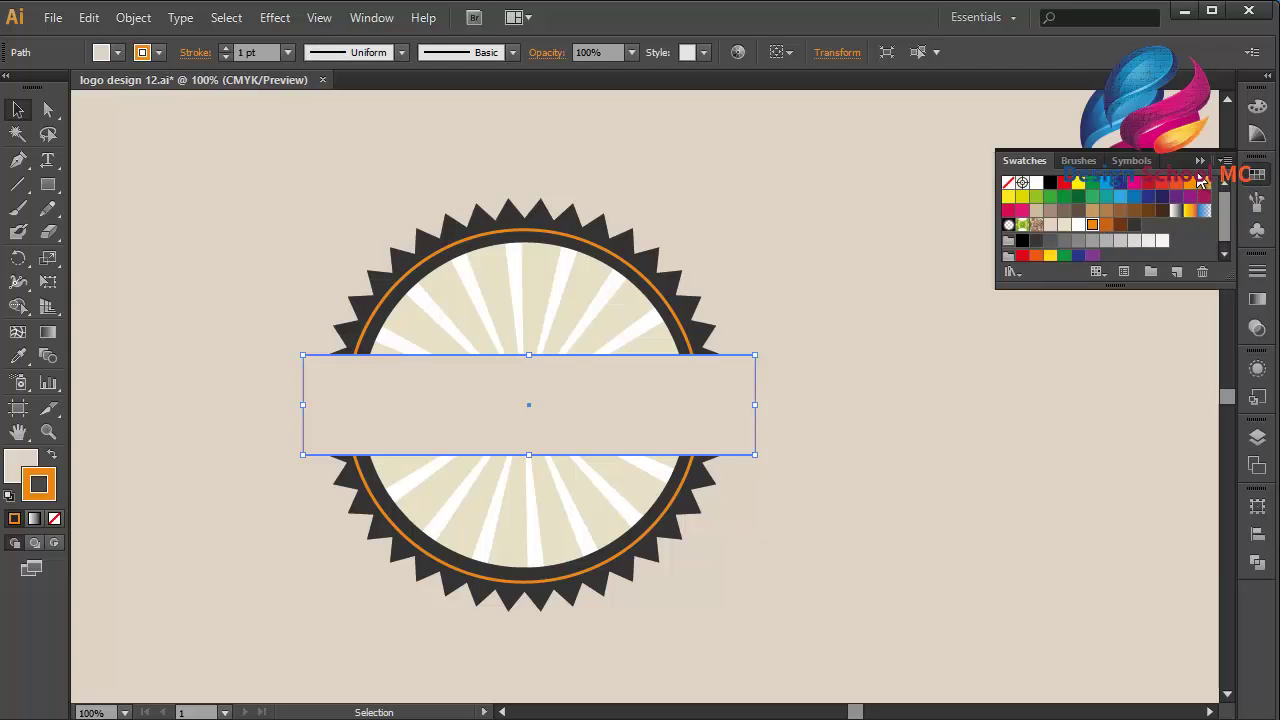
left_click(33, 456)
left_click(54, 519)
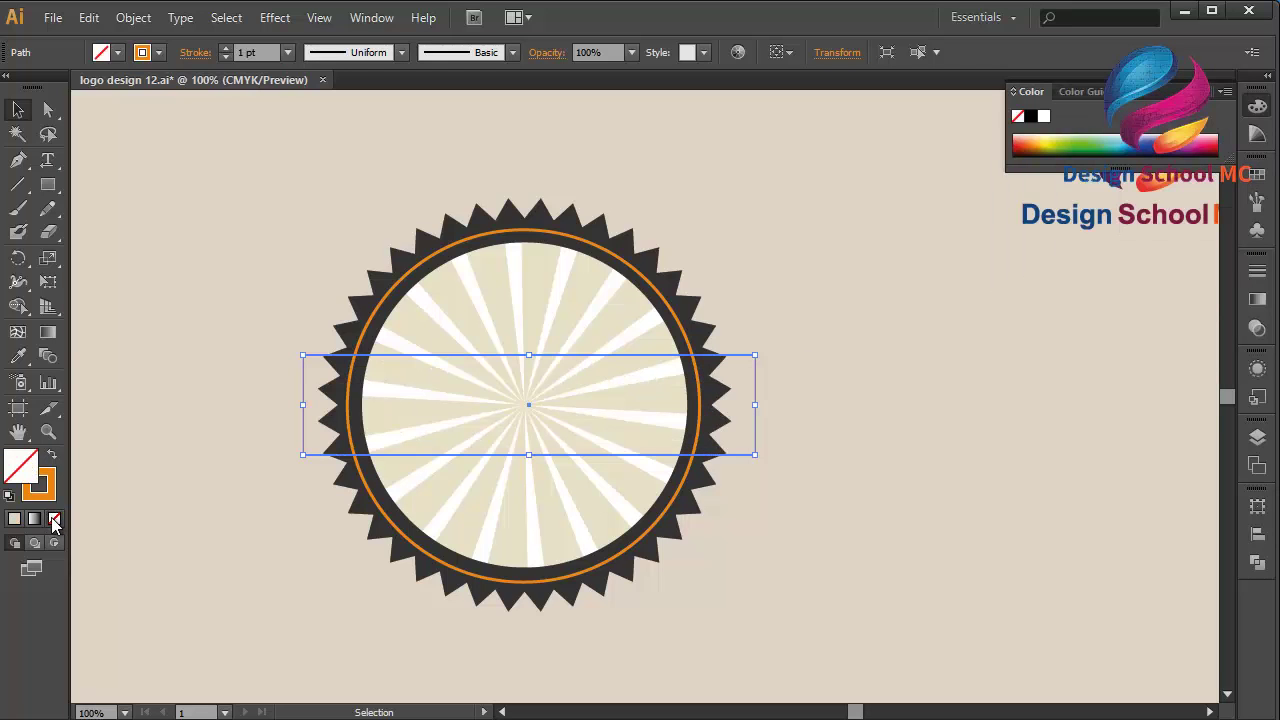
Step: Swap the banner rectangle's stroke and fill so it is solid orange, and make it shorter from both long edges
left_click(52, 456)
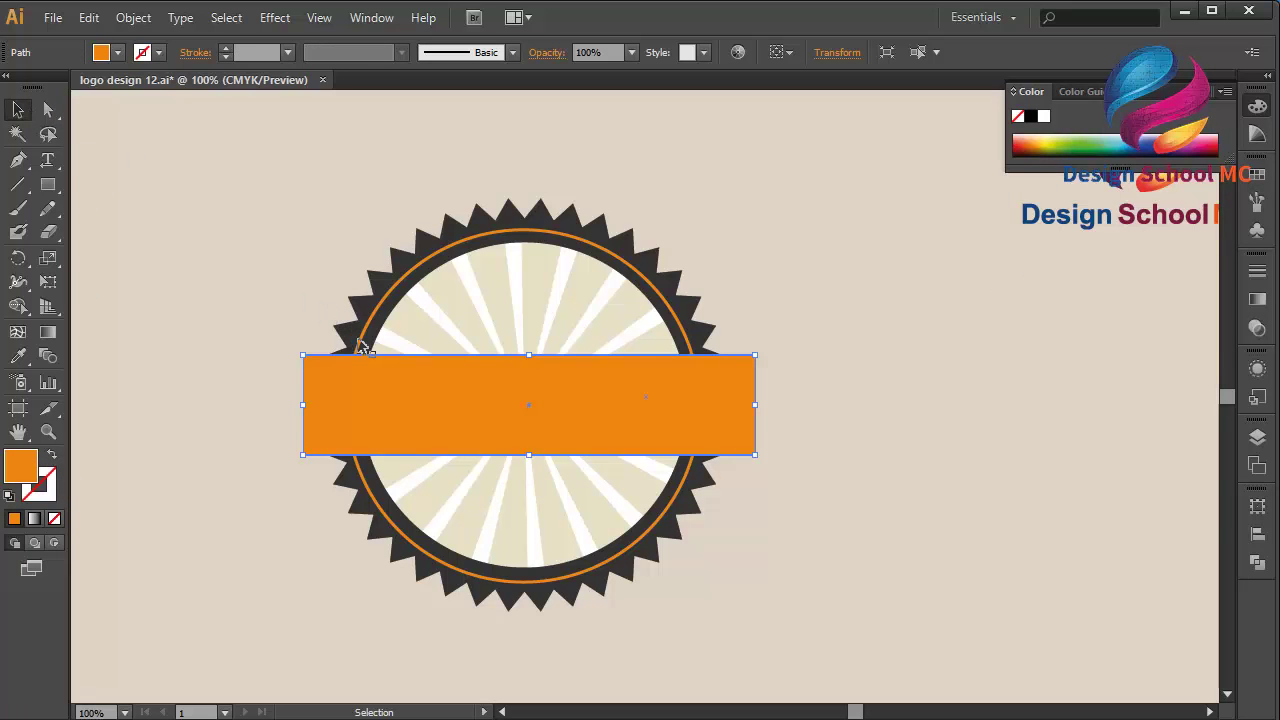
left_click(933, 396)
left_click(714, 405)
left_click_drag(528, 355, 527, 378)
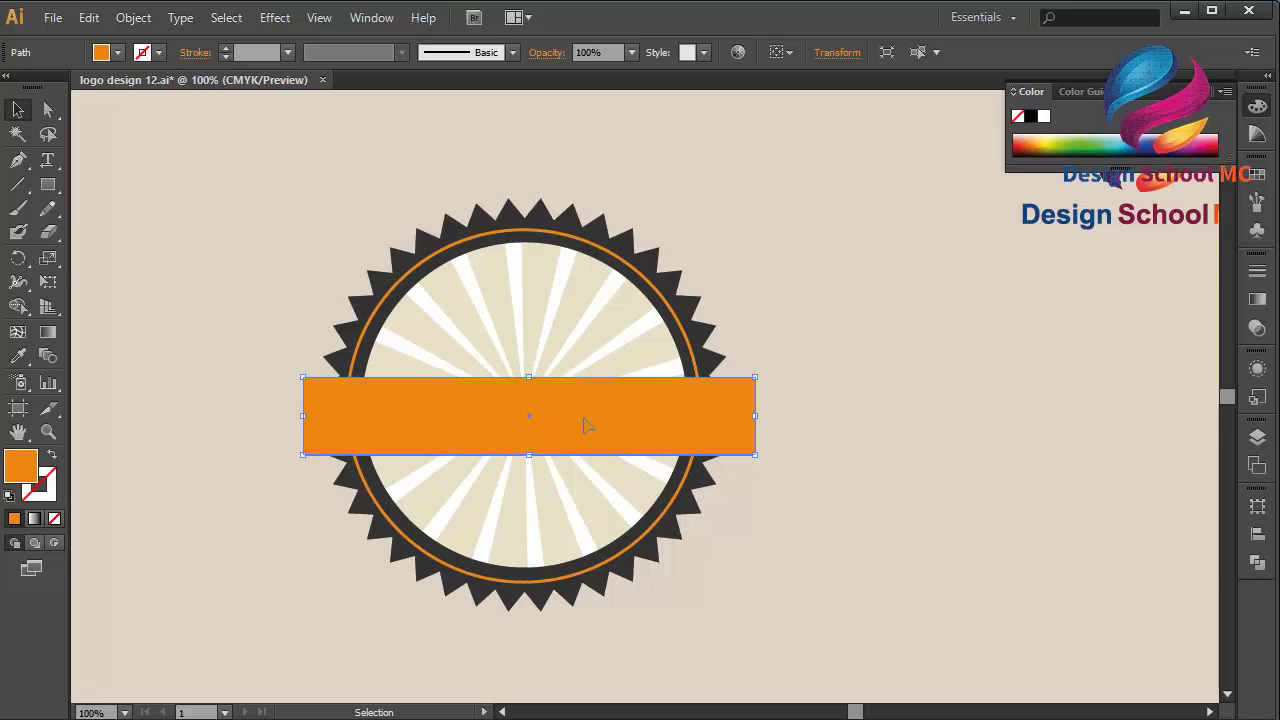
left_click_drag(526, 456, 527, 441)
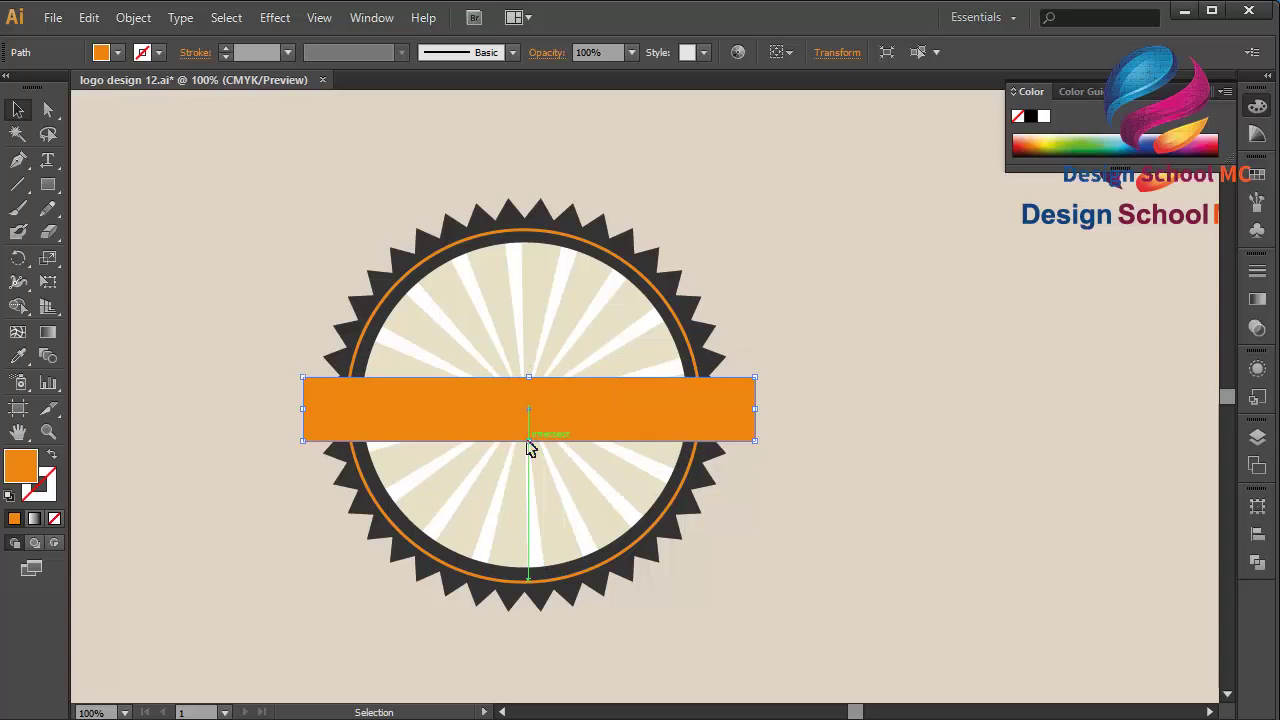
Step: Move the orange banner slightly left and up to centre it across the badge
left_click_drag(605, 422, 595, 421)
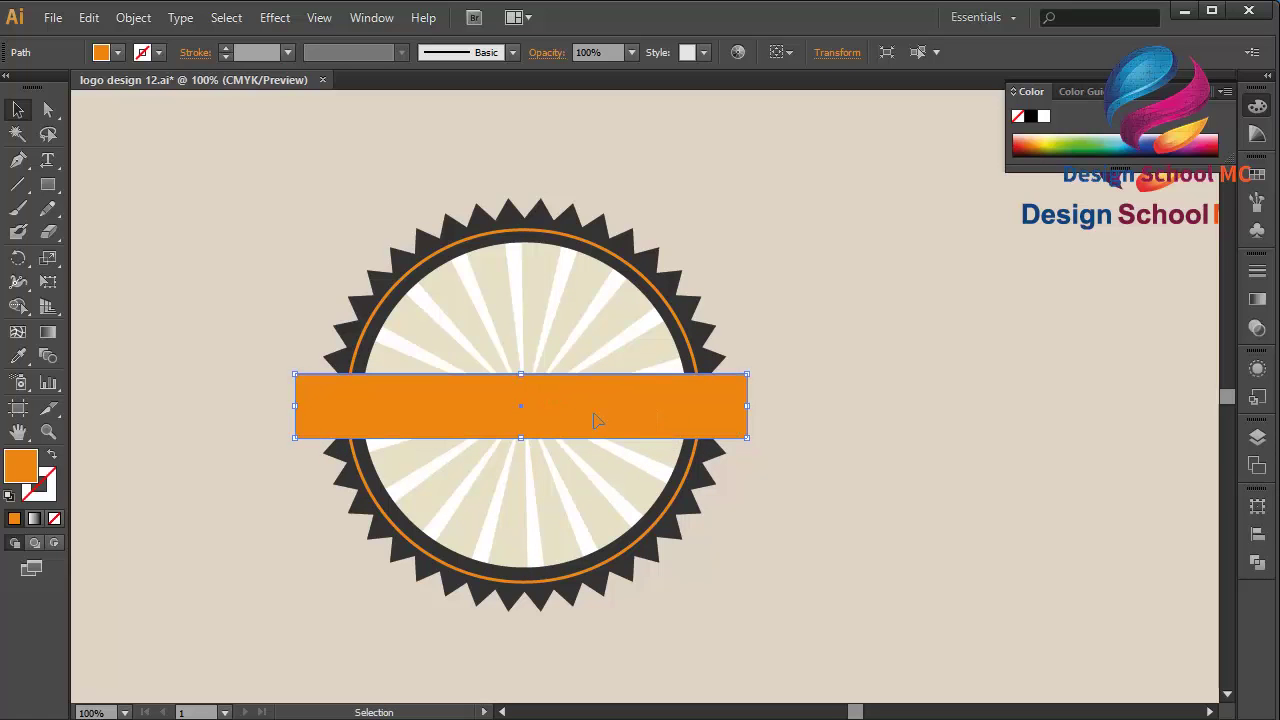
left_click(881, 467)
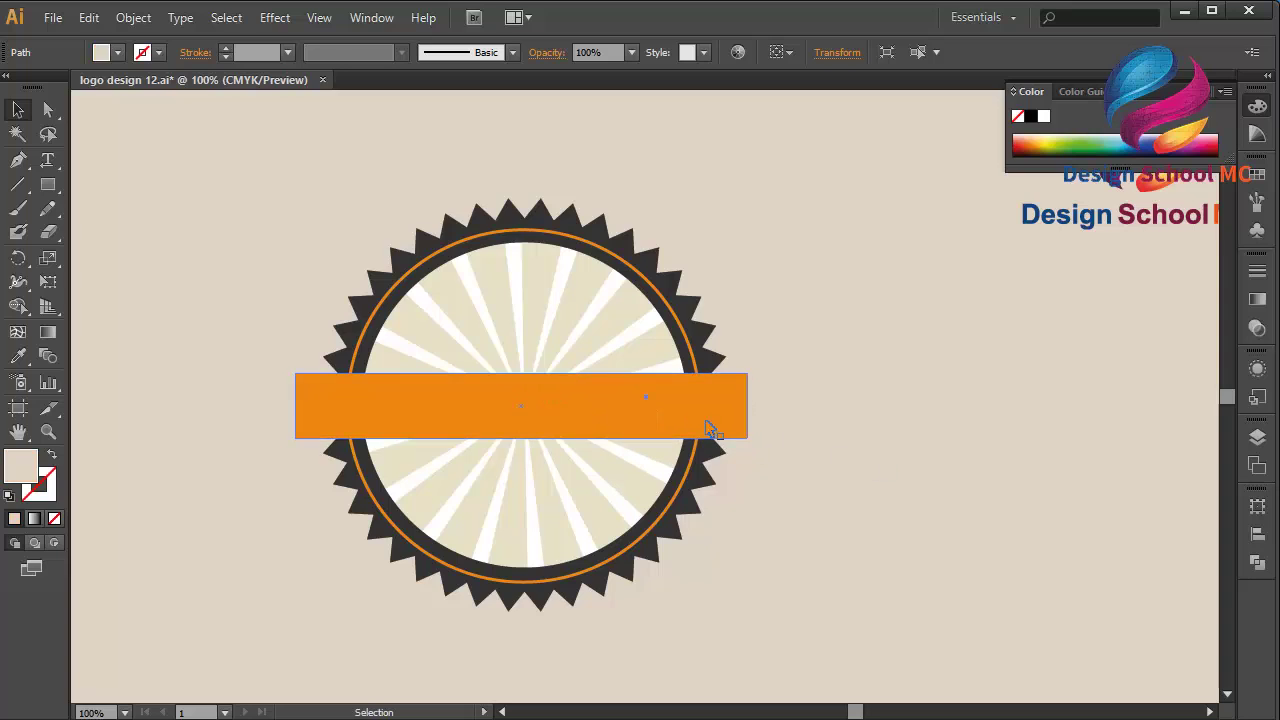
left_click(706, 426)
key("Up")
key("Up")
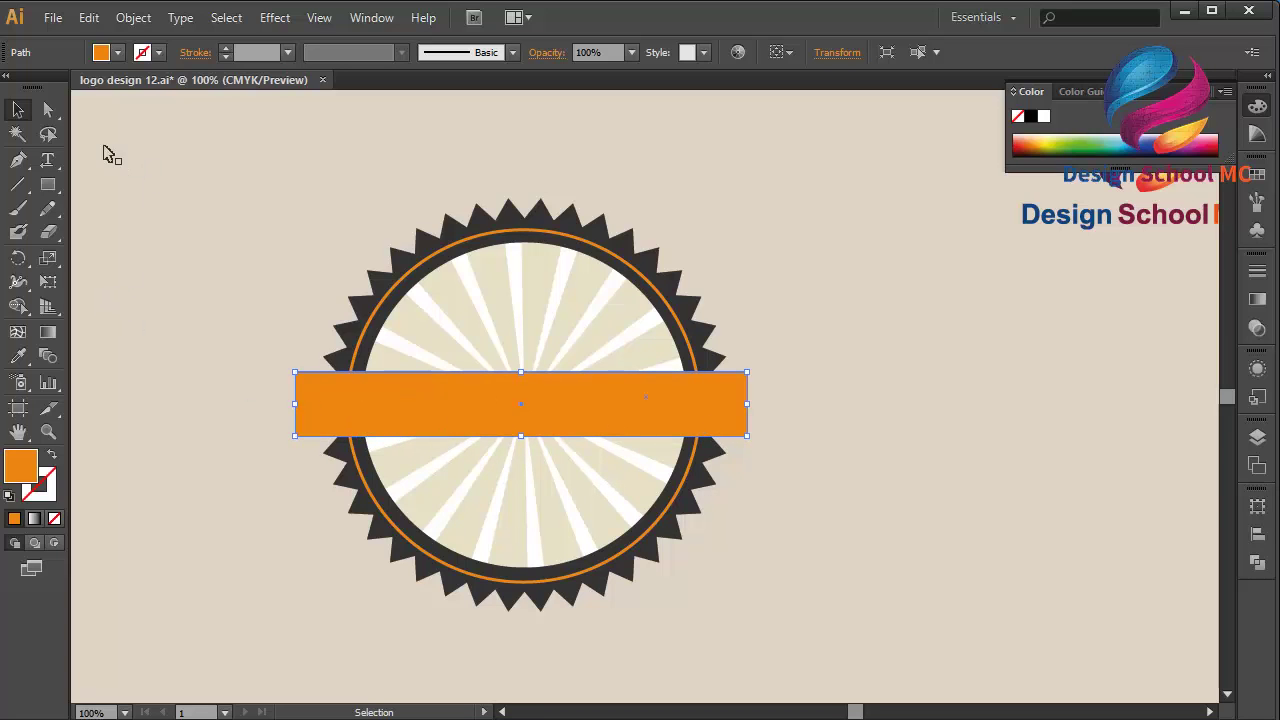
Step: Add the text "Cafe Coffee" in Myriad Hebrew Bold at 38 pt on the empty area beside the badge
left_click(55, 159)
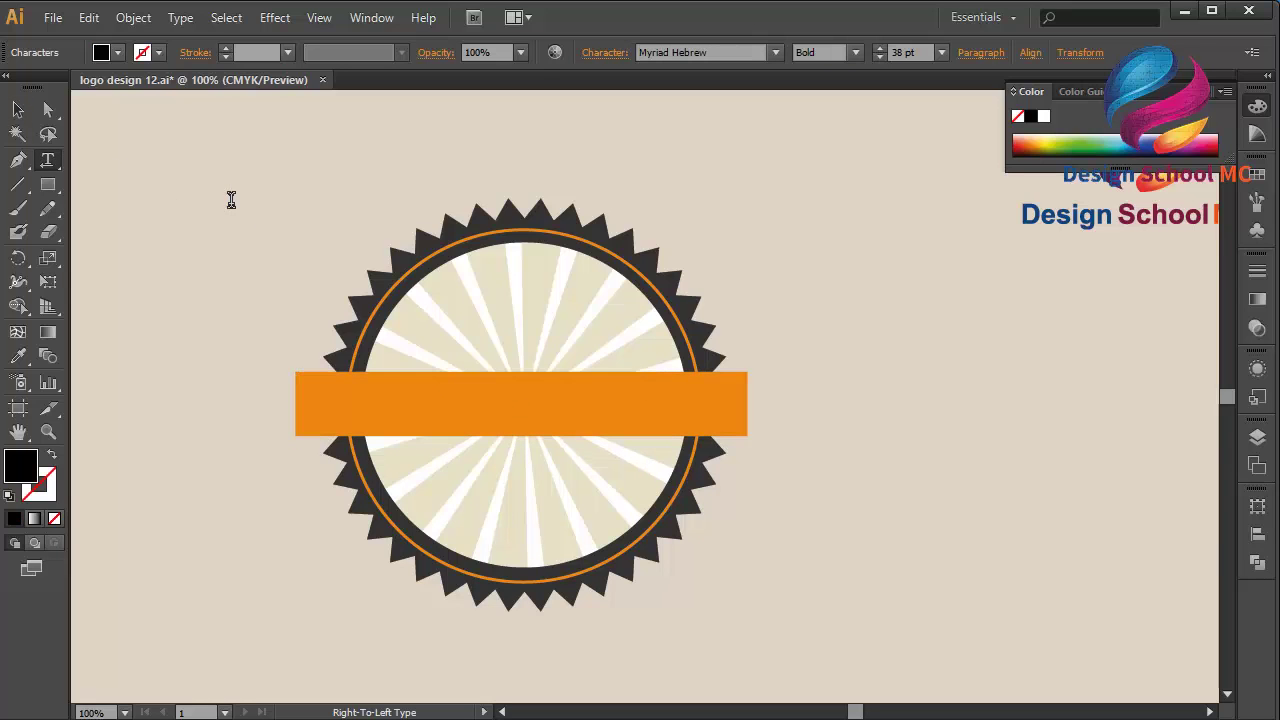
left_click(231, 200)
type("Cafe Coff")
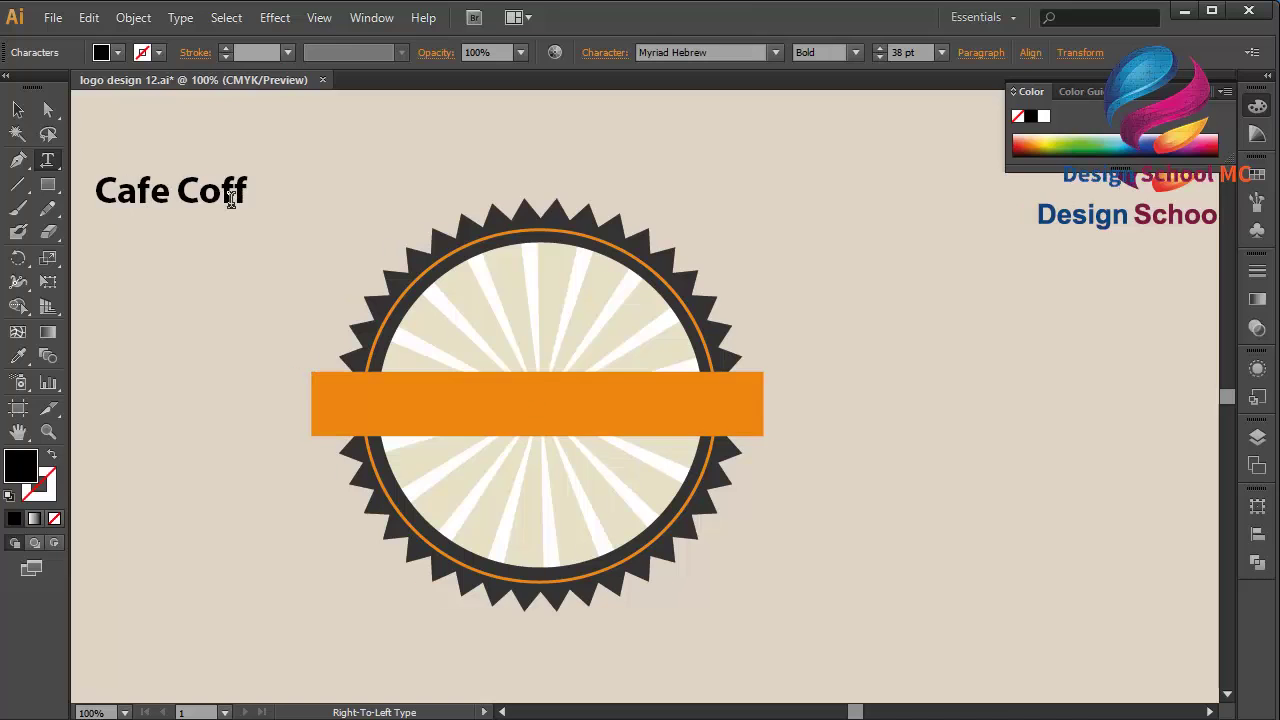
type("ee")
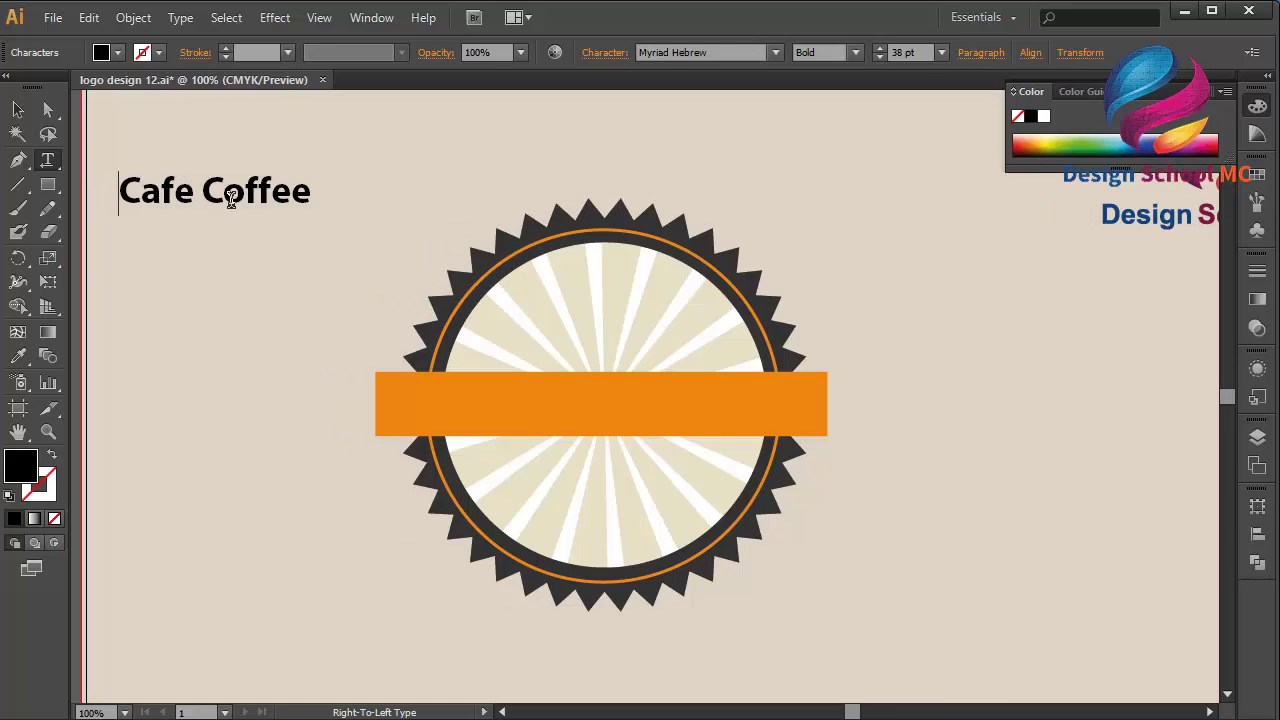
Step: Move the "Cafe Coffee" text onto the orange banner and enlarge it to about 59 pt
left_click(18, 109)
left_click_drag(172, 194, 597, 360)
left_click_drag(620, 412, 620, 427)
Step: Nudge the "Cafe Coffee" text up to centre it on the banner and fill it with white
key("Up")
key("Up")
key("Up")
key("Up")
key("Up")
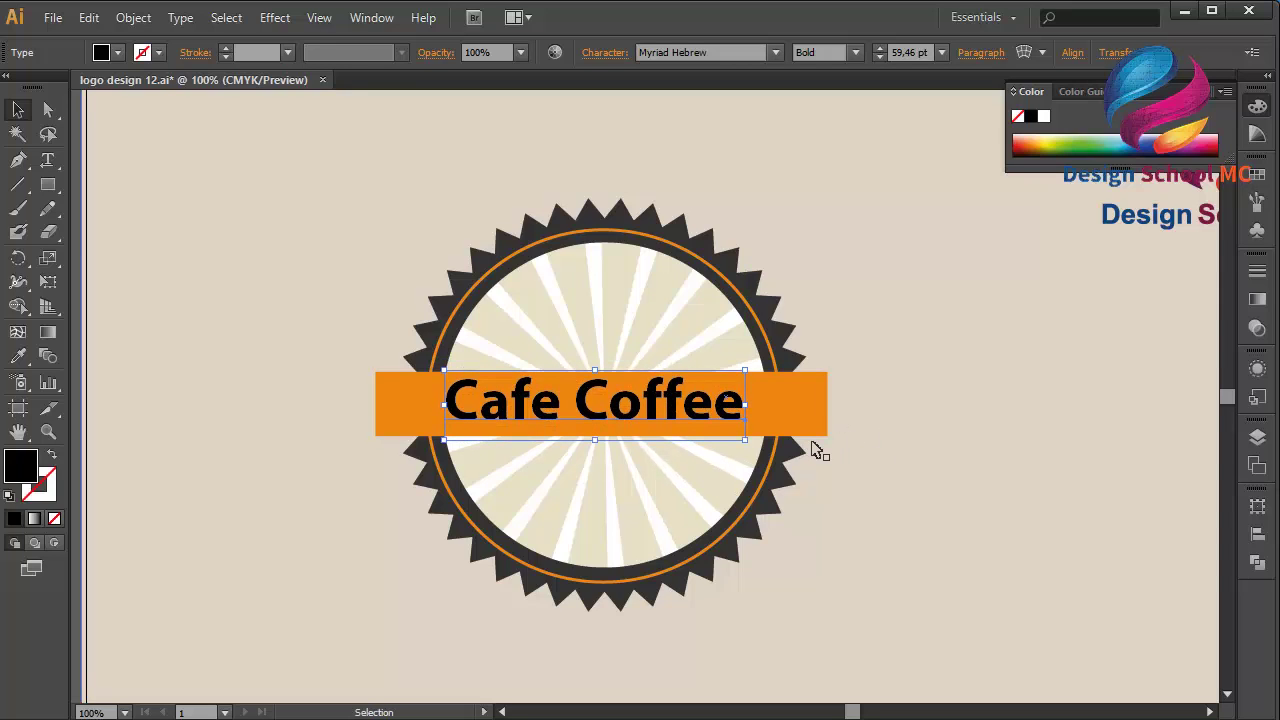
key("Down")
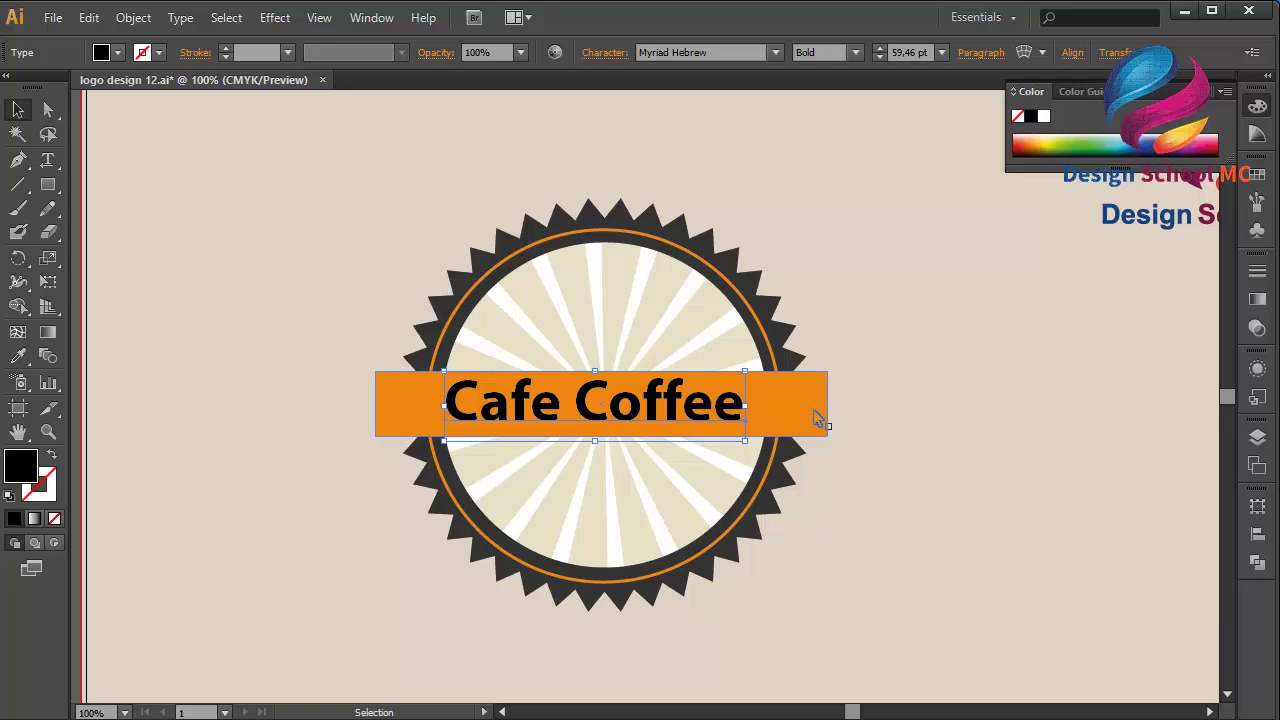
left_click(1257, 175)
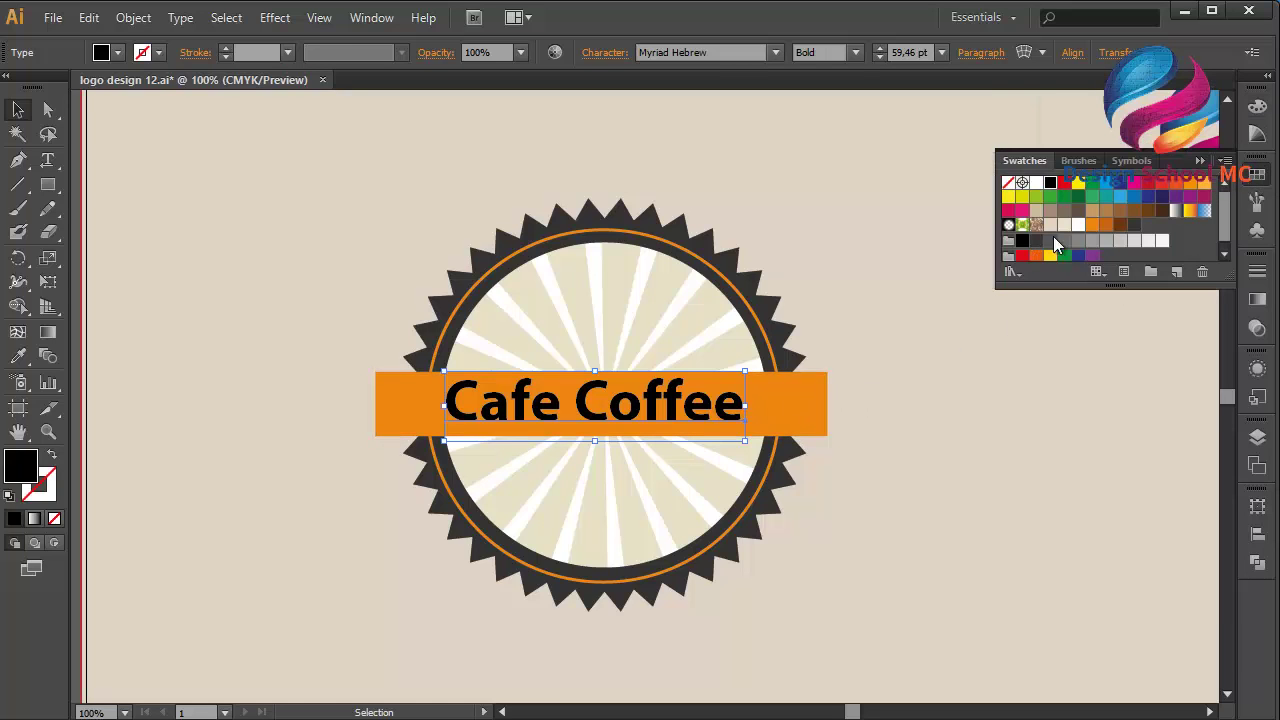
left_click(1078, 228)
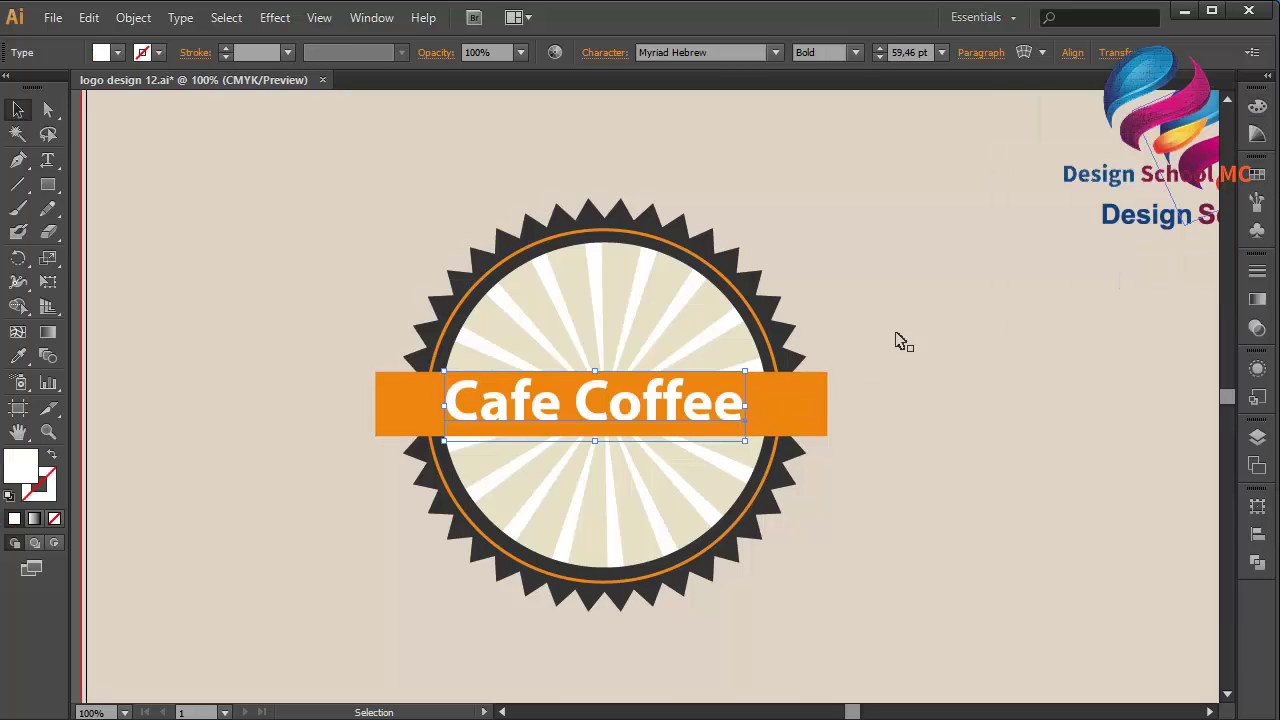
Step: Draw a closed six-point ribbon tail with a notched outer end beside the banner's left end using the Pen tool
left_click(18, 160)
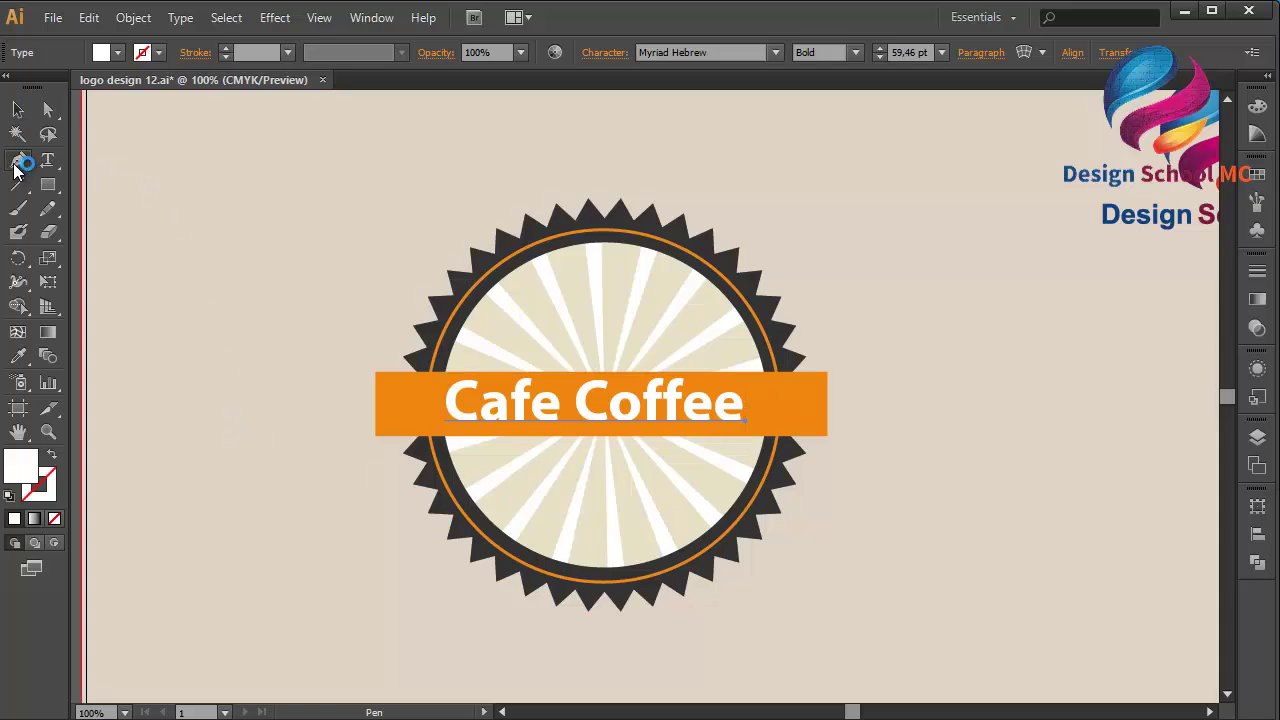
left_click(362, 407)
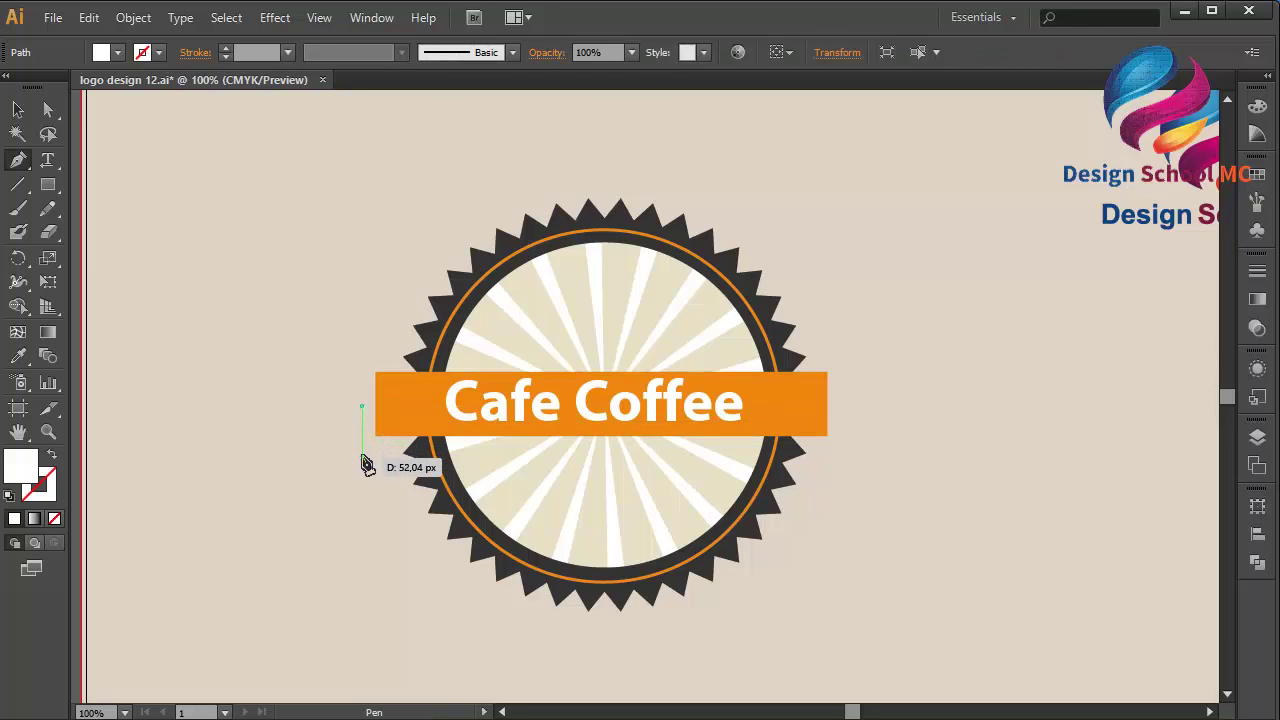
left_click(362, 449)
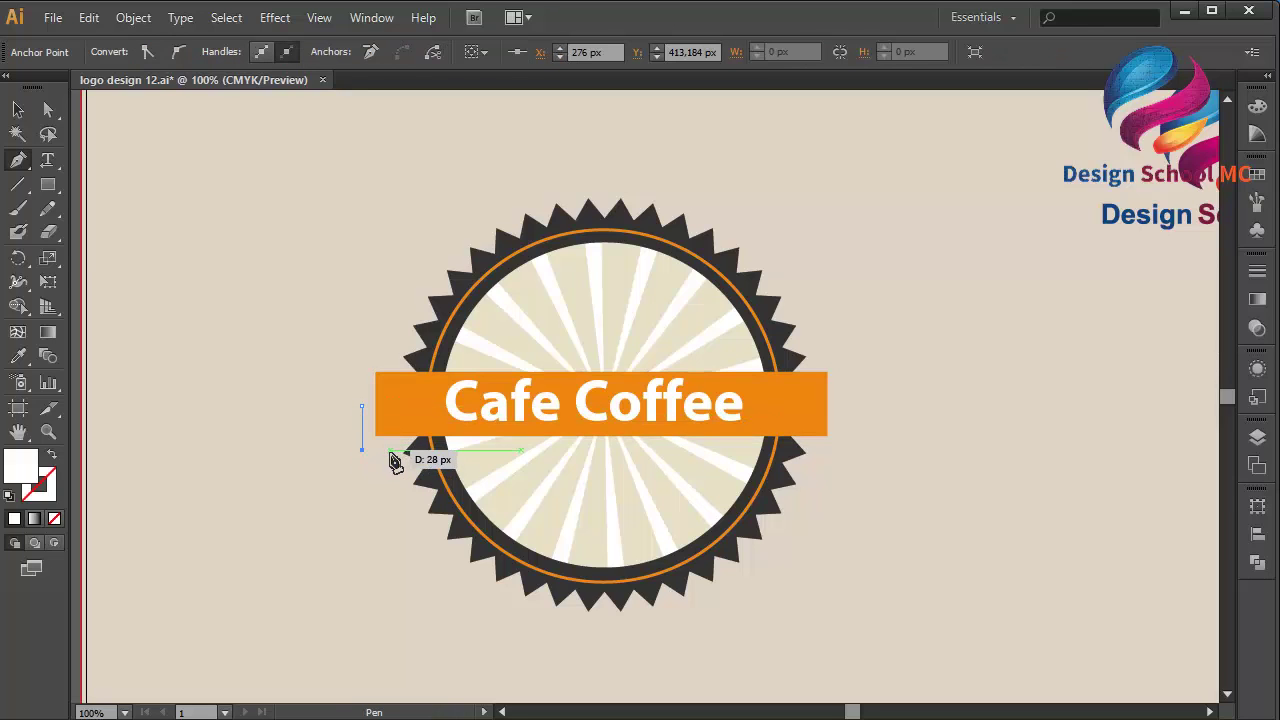
left_click(390, 449)
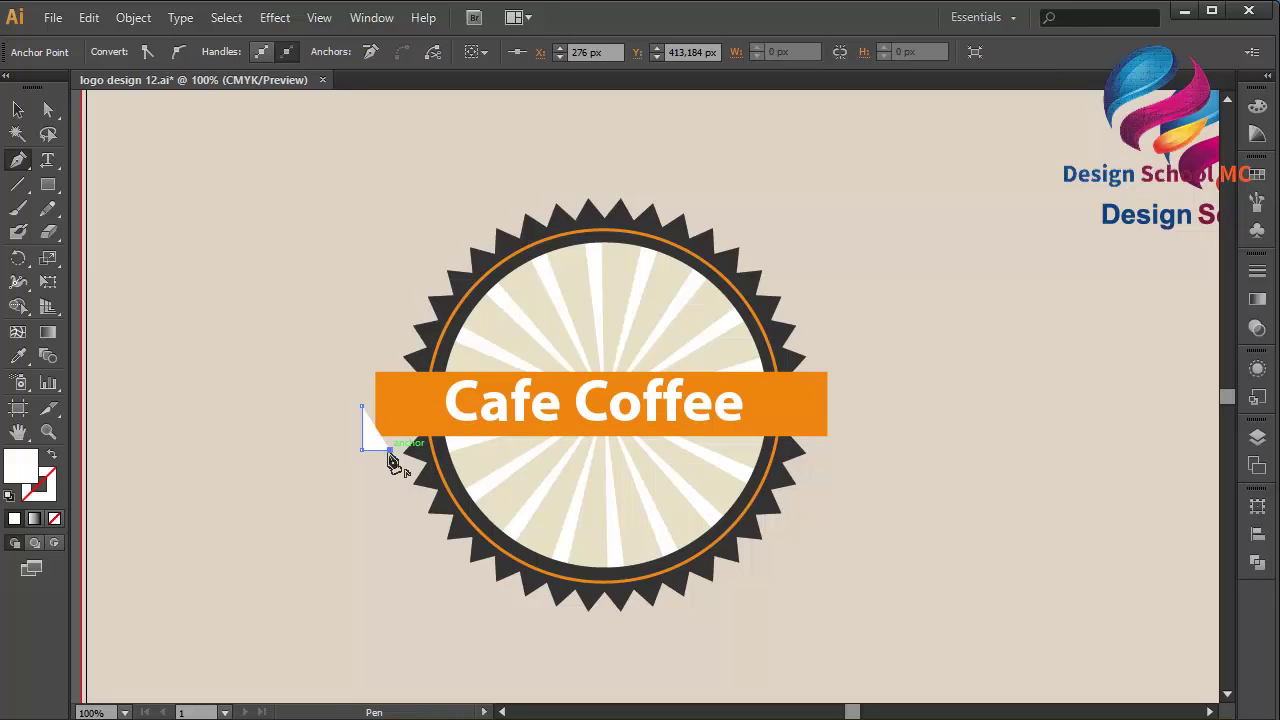
left_click(345, 489)
key("ctrl")
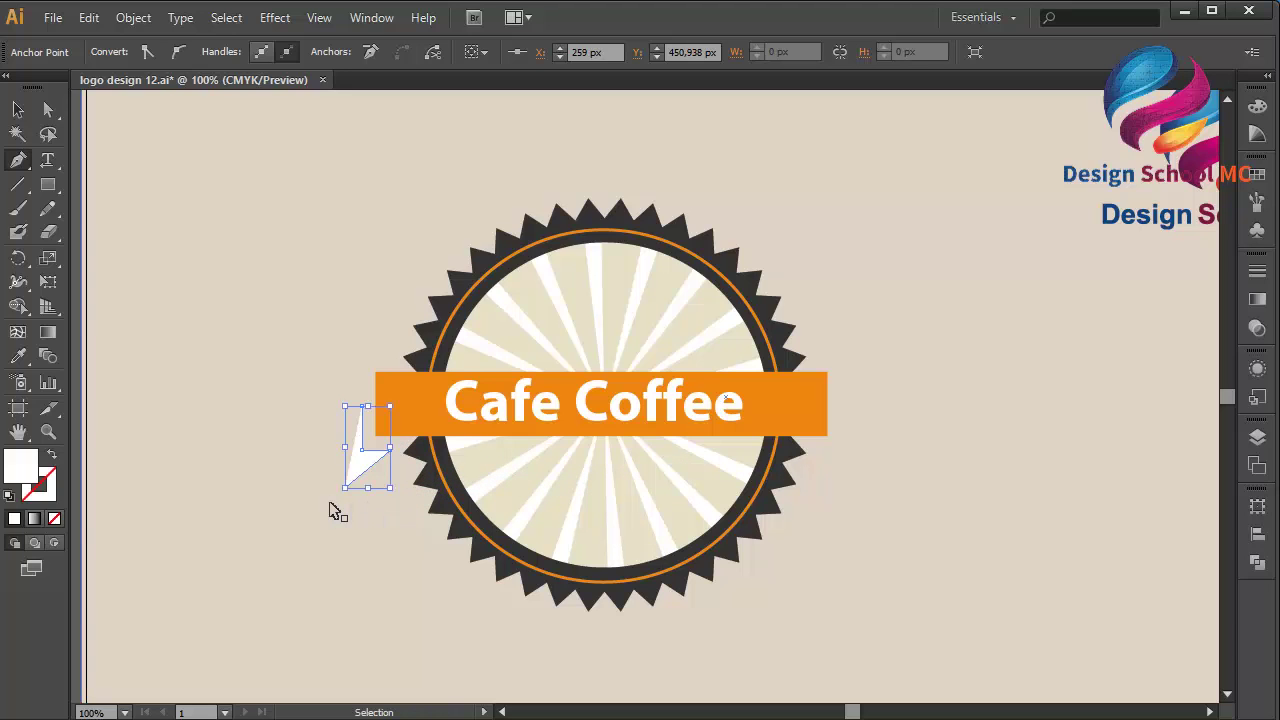
key("ctrl+z")
left_click(322, 509)
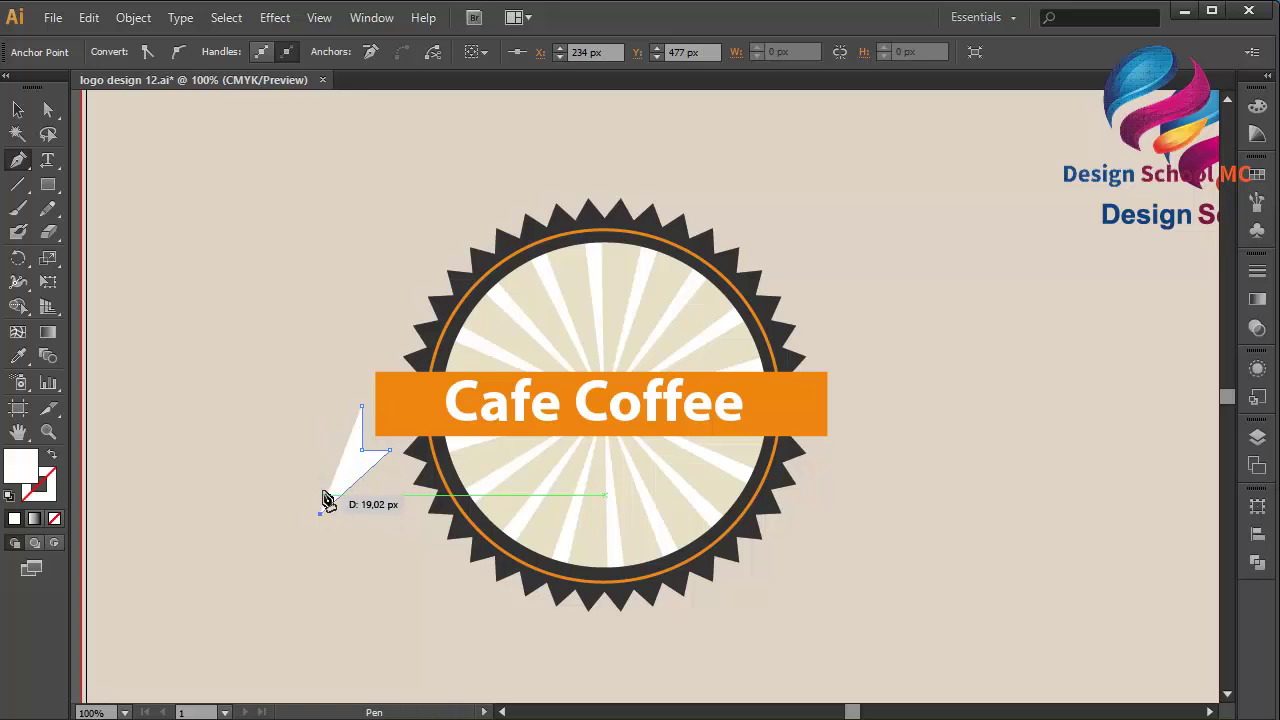
left_click(327, 460)
left_click(280, 451)
left_click(281, 451)
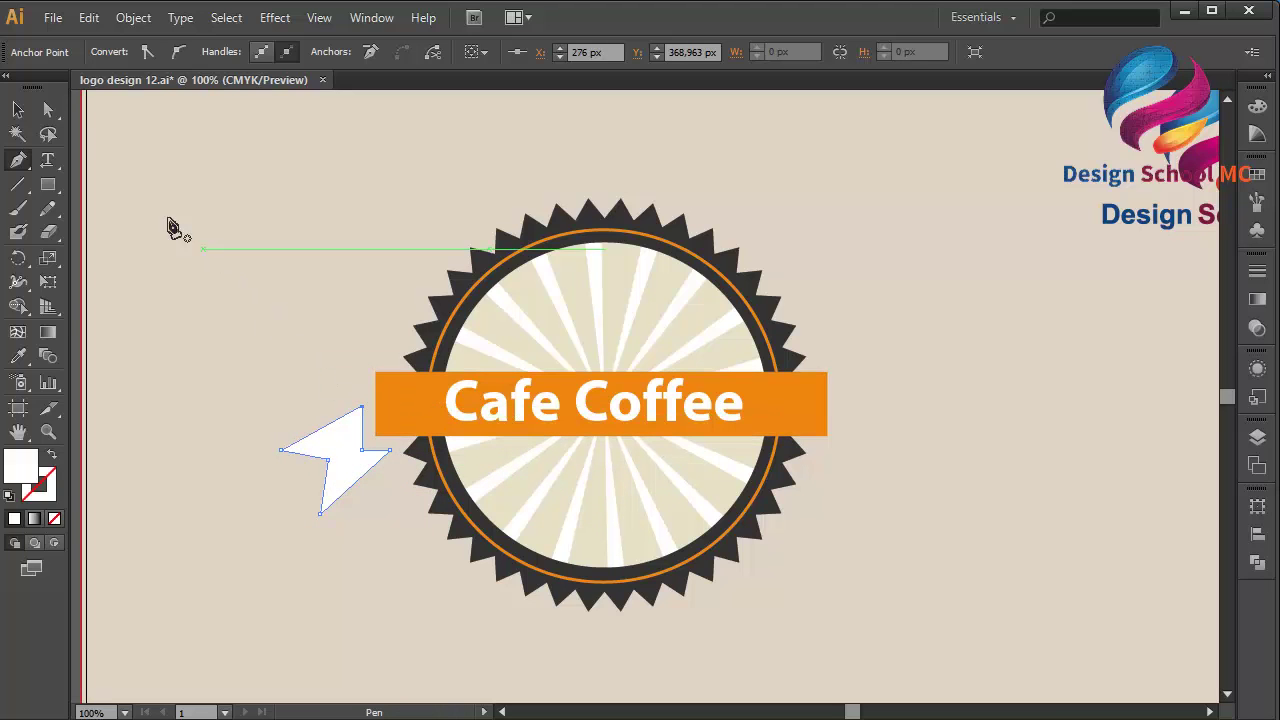
Step: Reshape the ribbon tail by raising its upper corners and notch, extending its lower tip left and its inner corner towards the badge
left_click(47, 109)
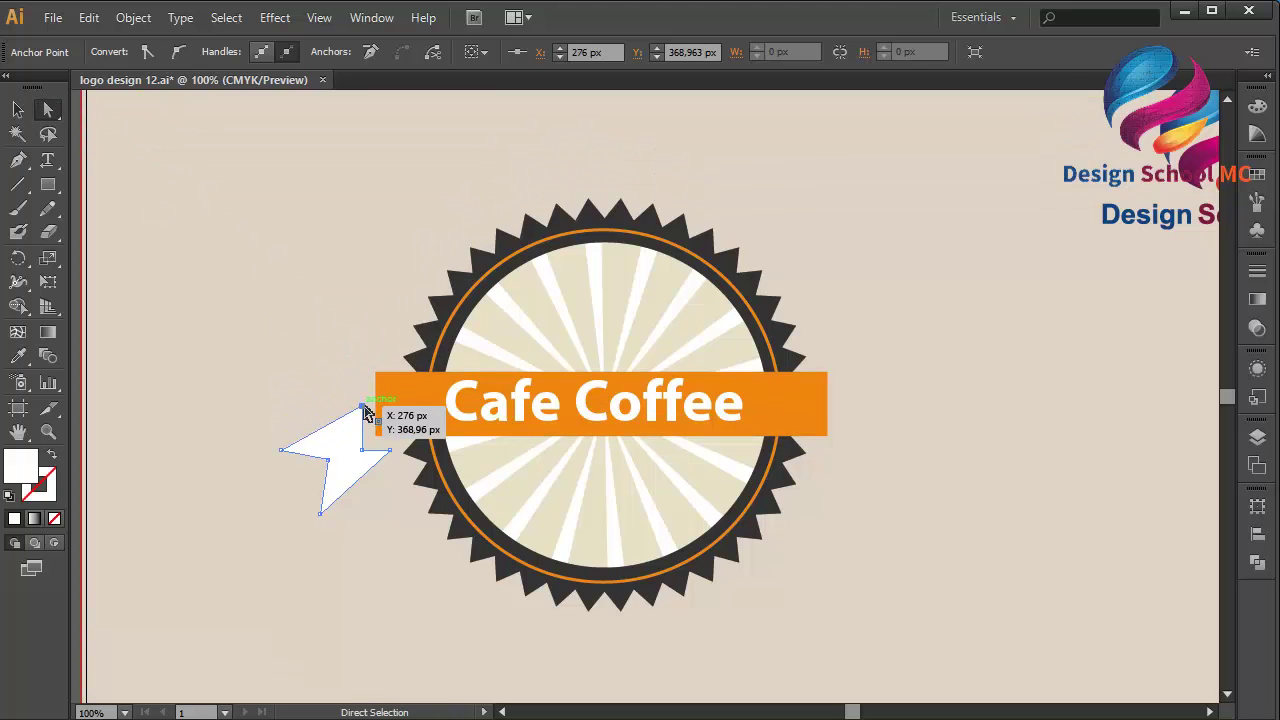
left_click_drag(363, 407, 364, 373)
left_click_drag(281, 449, 277, 393)
key("ctrl+z")
left_click_drag(364, 380, 363, 391)
left_click_drag(328, 461, 320, 435)
left_click_drag(321, 516, 257, 506)
left_click_drag(389, 451, 406, 473)
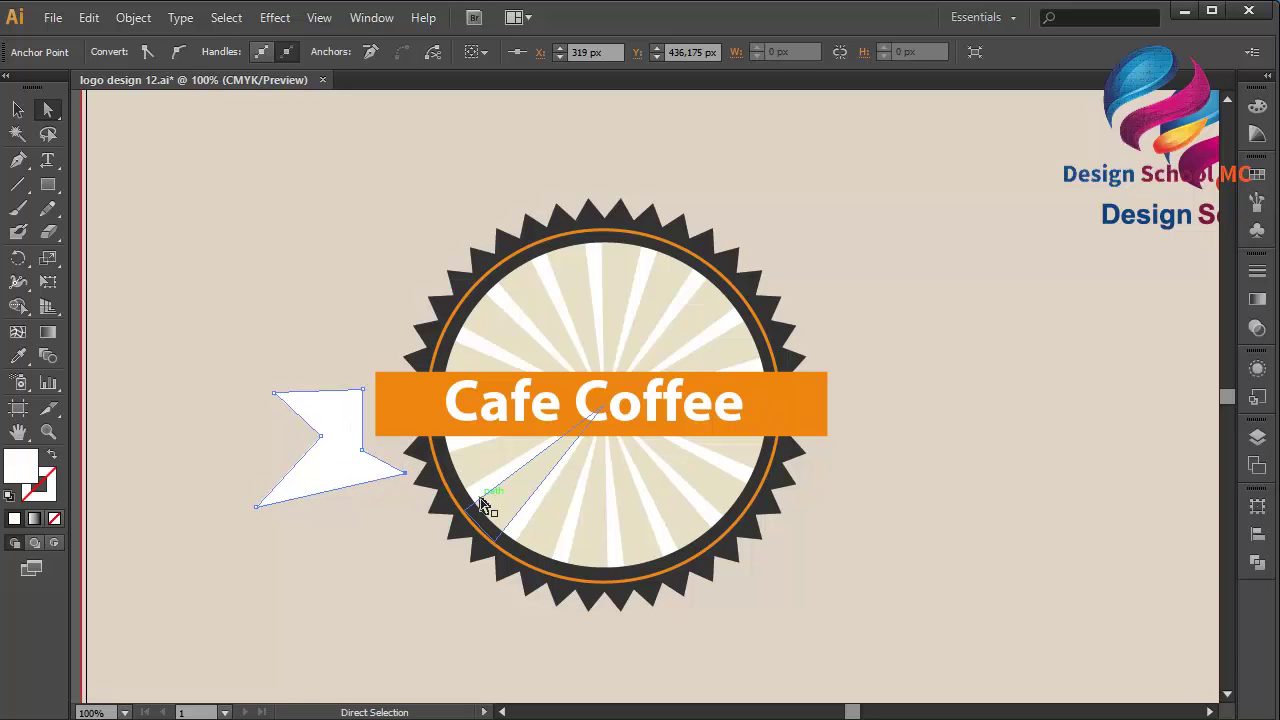
key("Up")
key("Up")
key("Up")
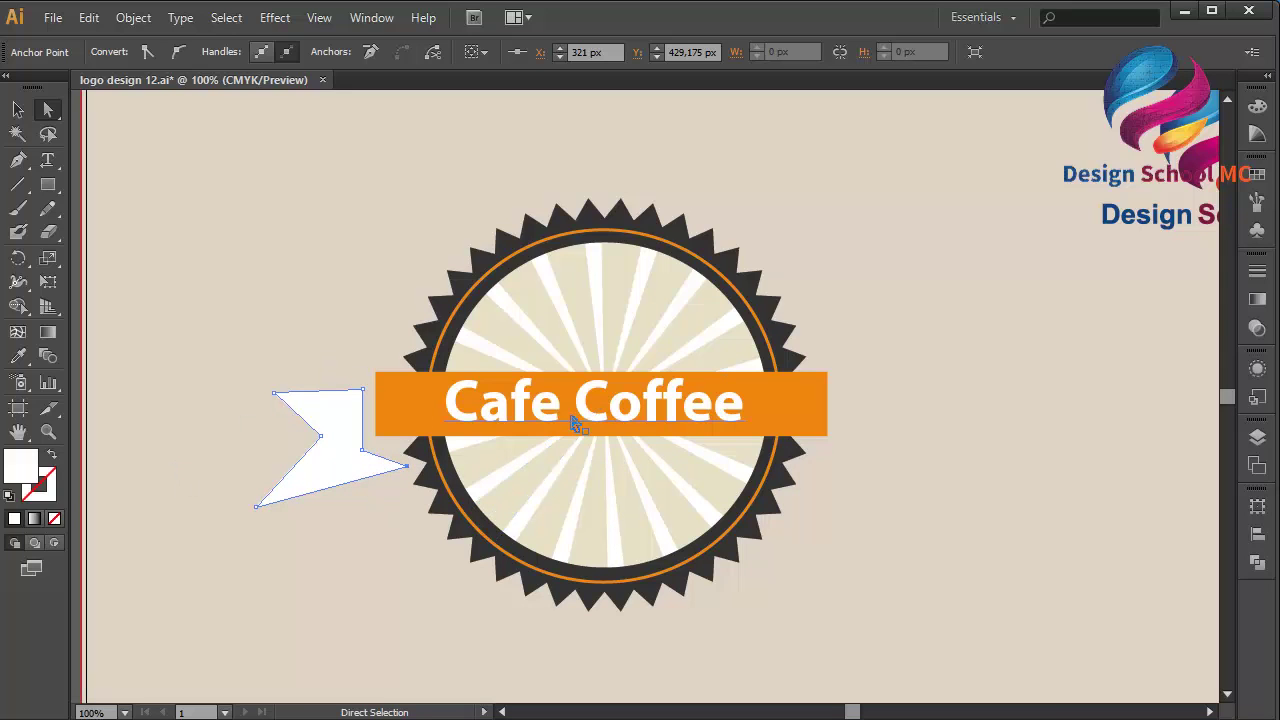
Step: Fill the ribbon tail with the dark orange swatch
left_click(1257, 176)
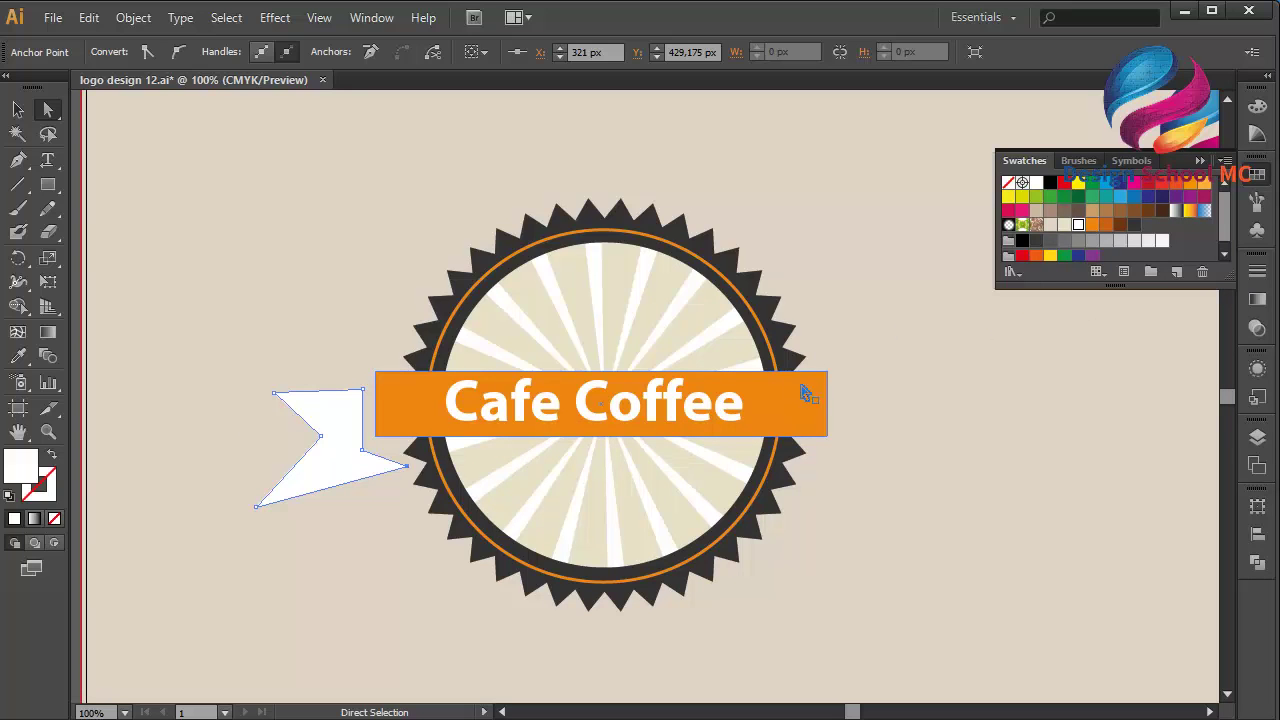
left_click(1105, 225)
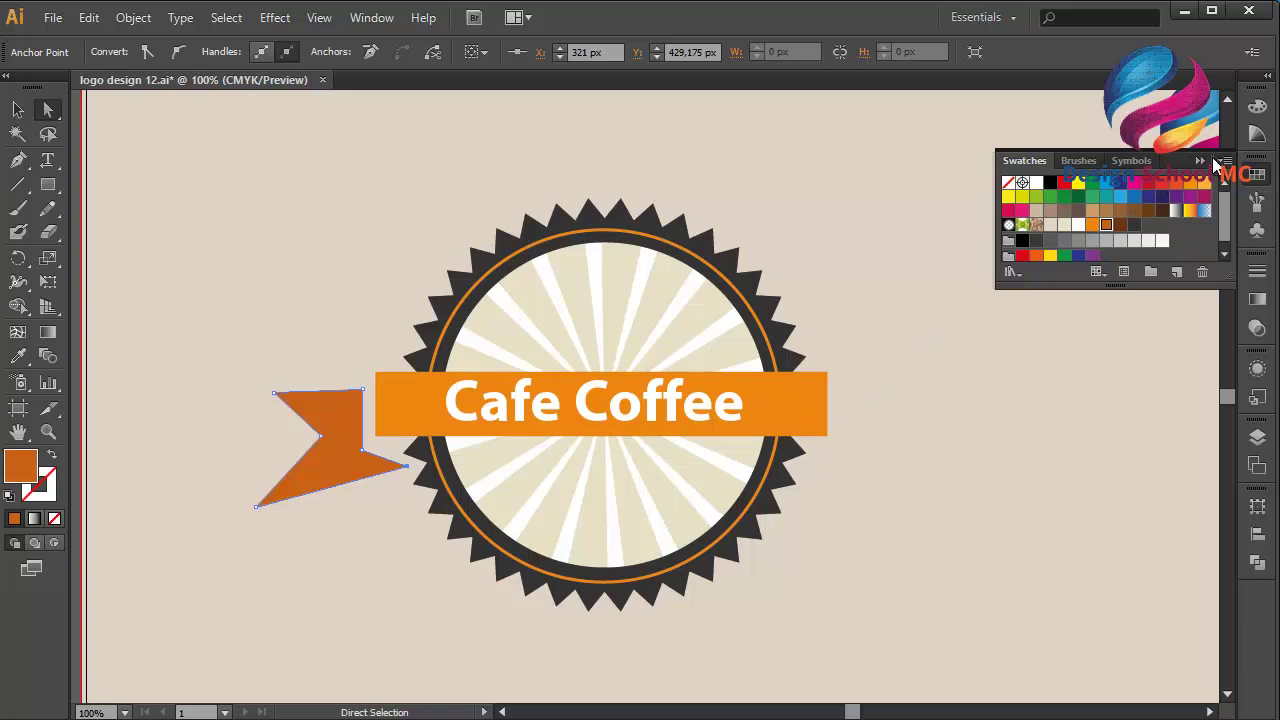
left_click(1200, 161)
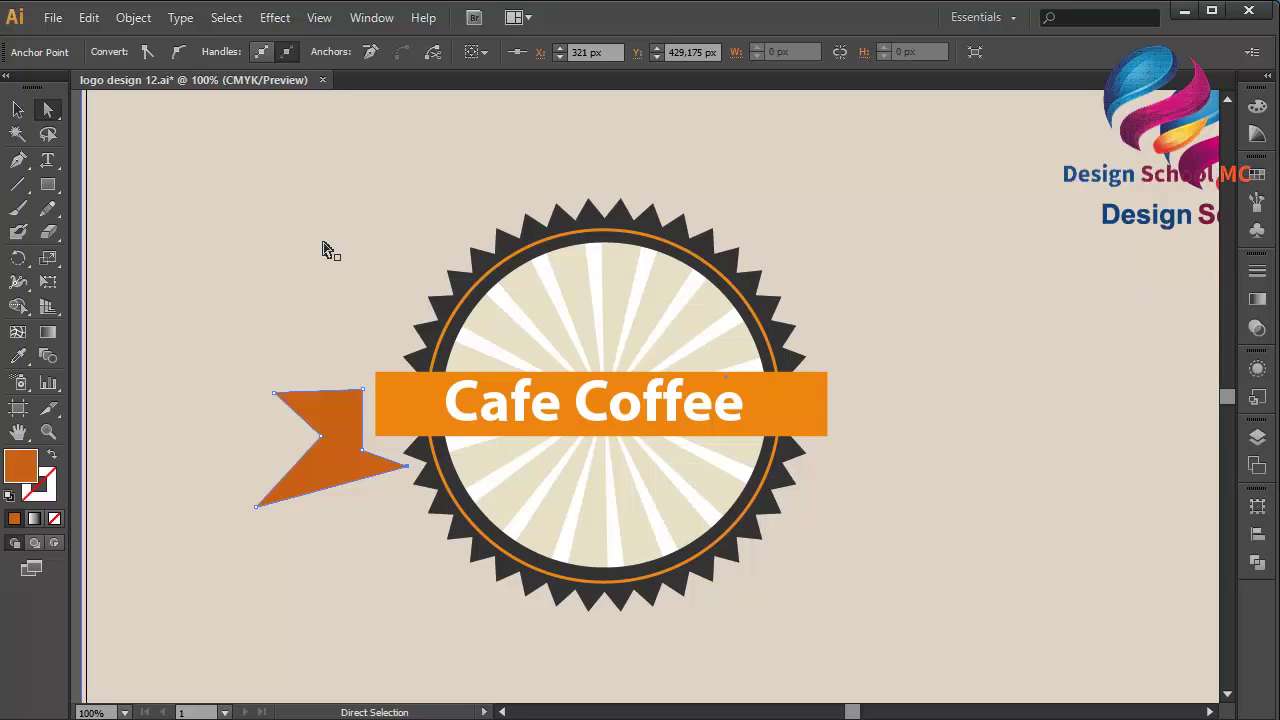
Step: Move the ribbon tail's inner anchor points so they meet the banner's left end and lower edge
left_click_drag(362, 449, 376, 394)
left_click(366, 393)
mouse_move(406, 466)
left_mouse_down()
mouse_move(428, 470)
mouse_move(400, 443)
mouse_move(421, 447)
left_mouse_up()
key("a")
mouse_move(424, 447)
left_mouse_down()
mouse_move(428, 470)
mouse_move(421, 436)
left_mouse_up()
left_click(397, 569)
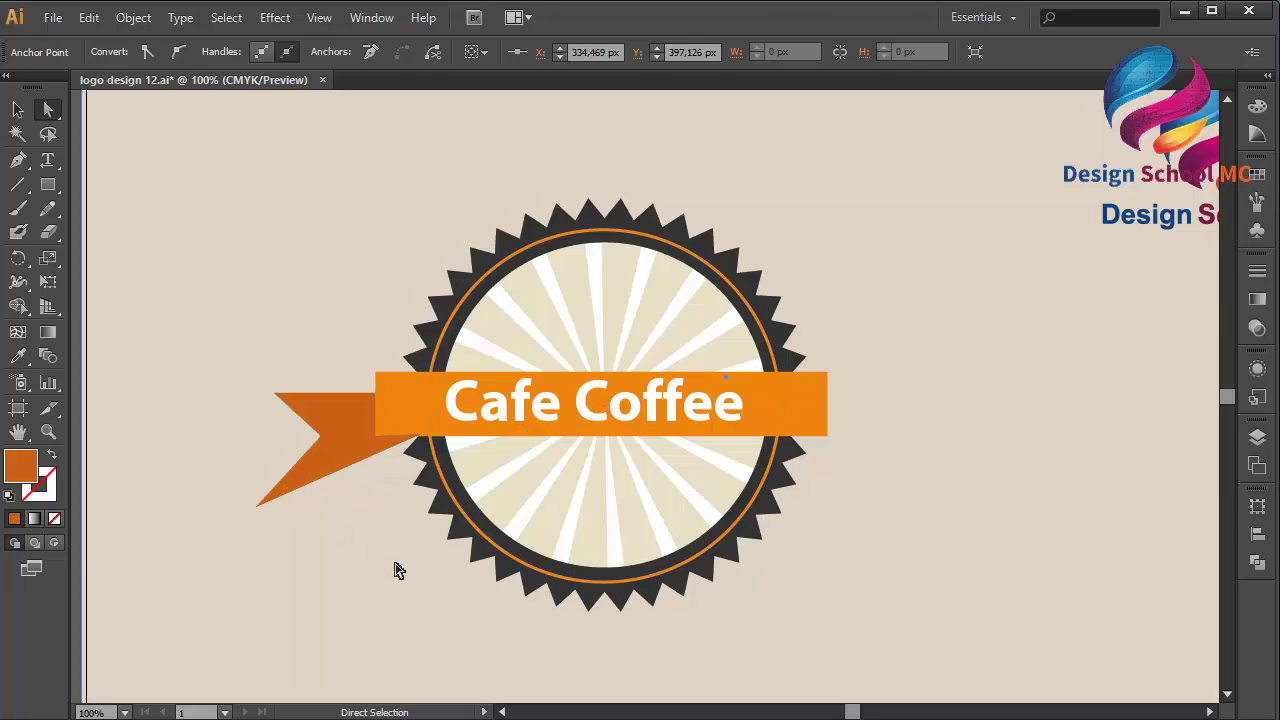
Step: Move the ribbon tail's lower tip down and right, and shift its notch right towards the banner
left_click(397, 447)
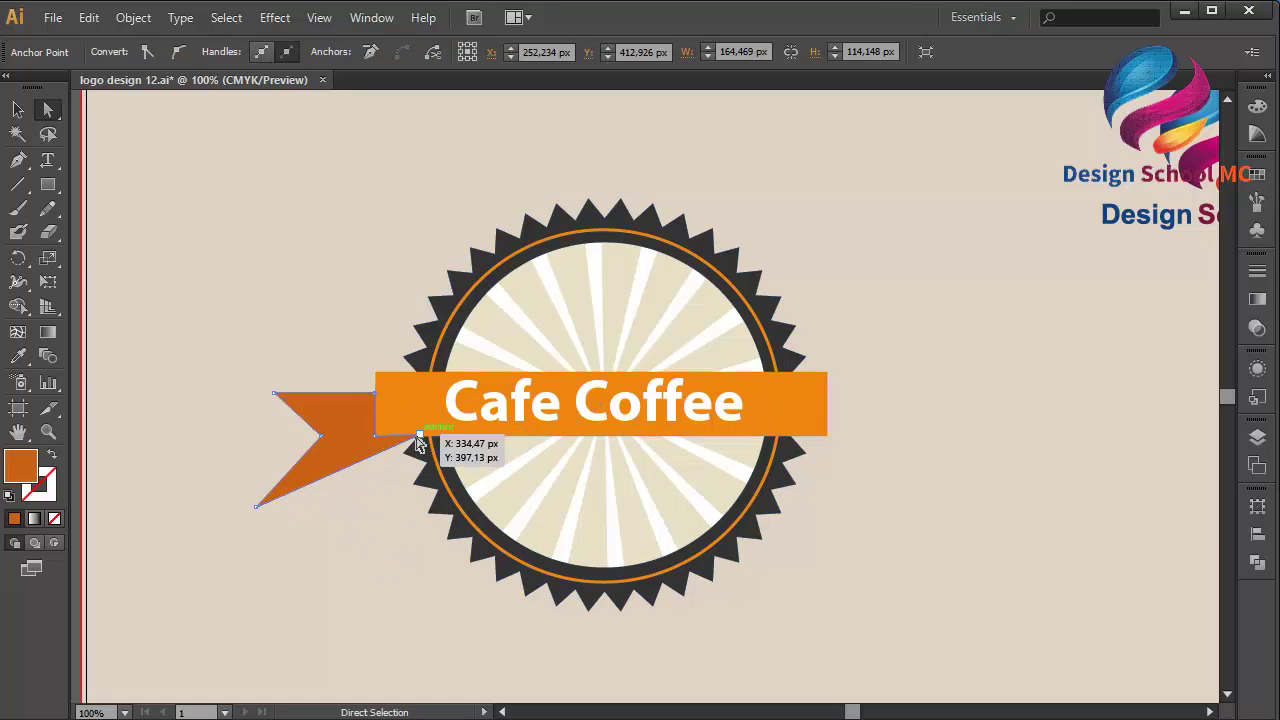
left_click_drag(258, 511, 329, 541)
left_click_drag(321, 436, 352, 441)
left_click(207, 427)
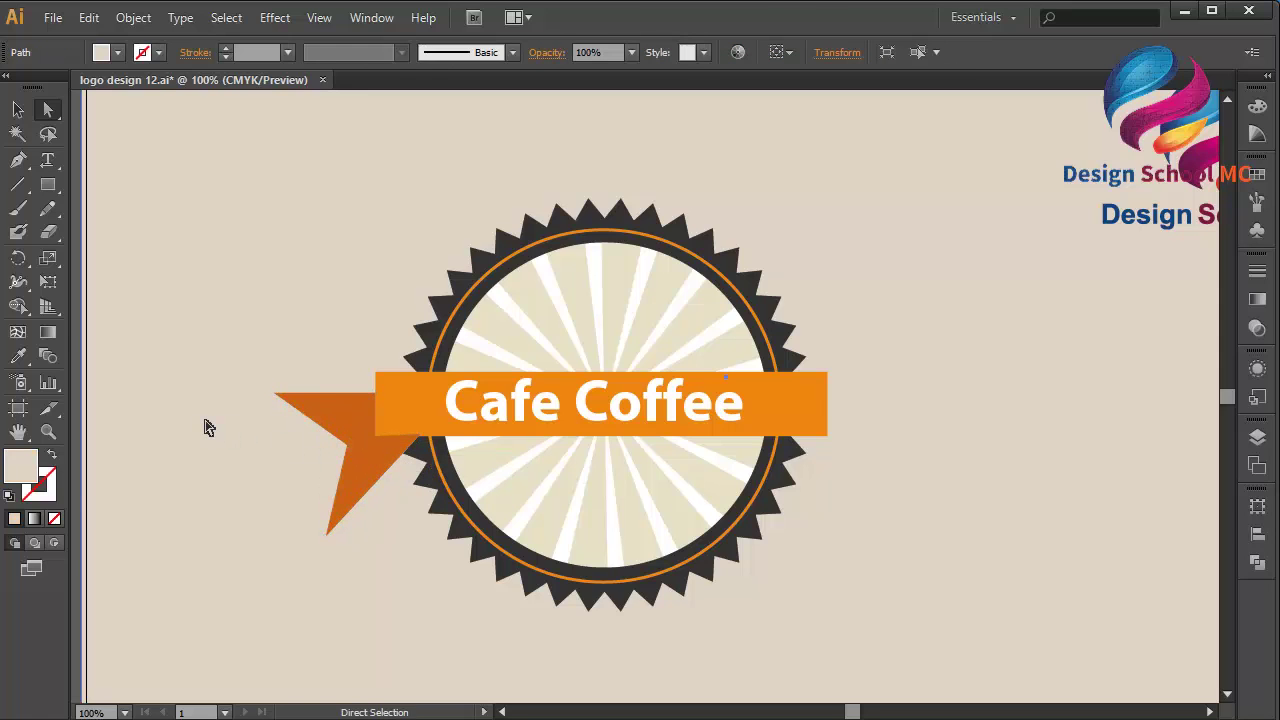
Step: Try the C=36 M=76 Y=96 K=50 dark brown fill on the ribbon tail and return it to dark orange
left_click(22, 108)
left_click(351, 493)
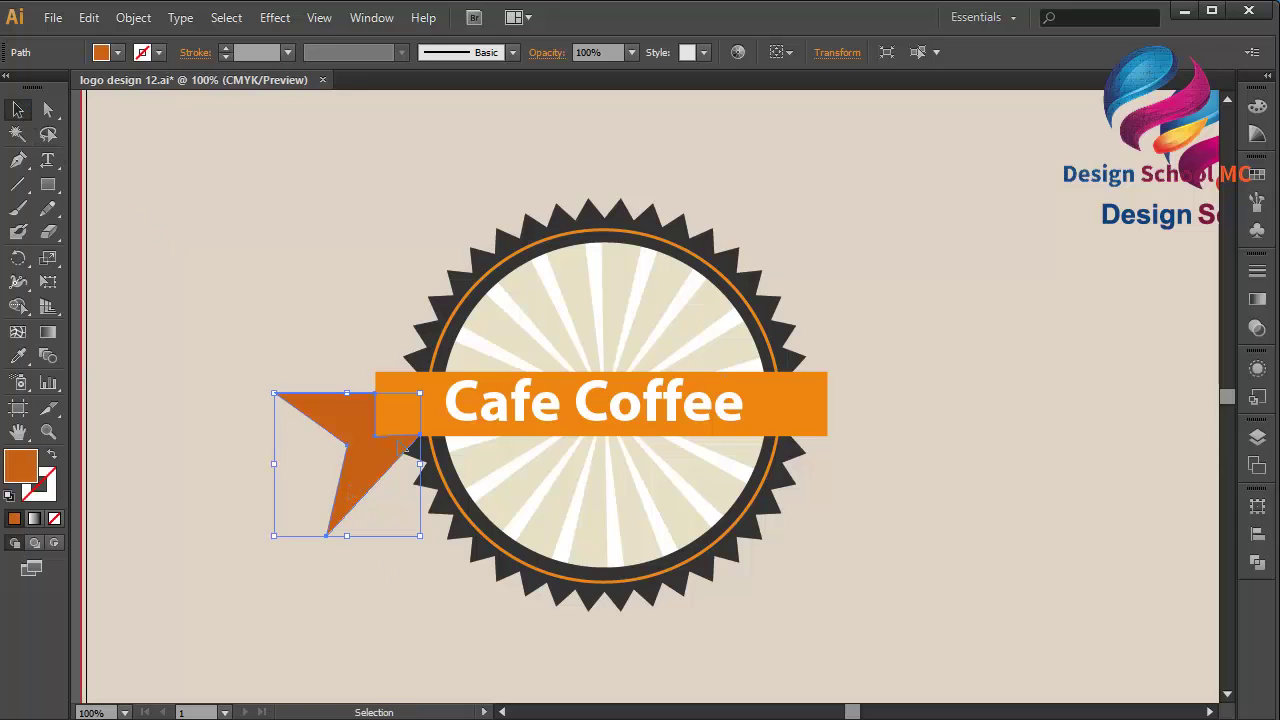
left_click(1257, 175)
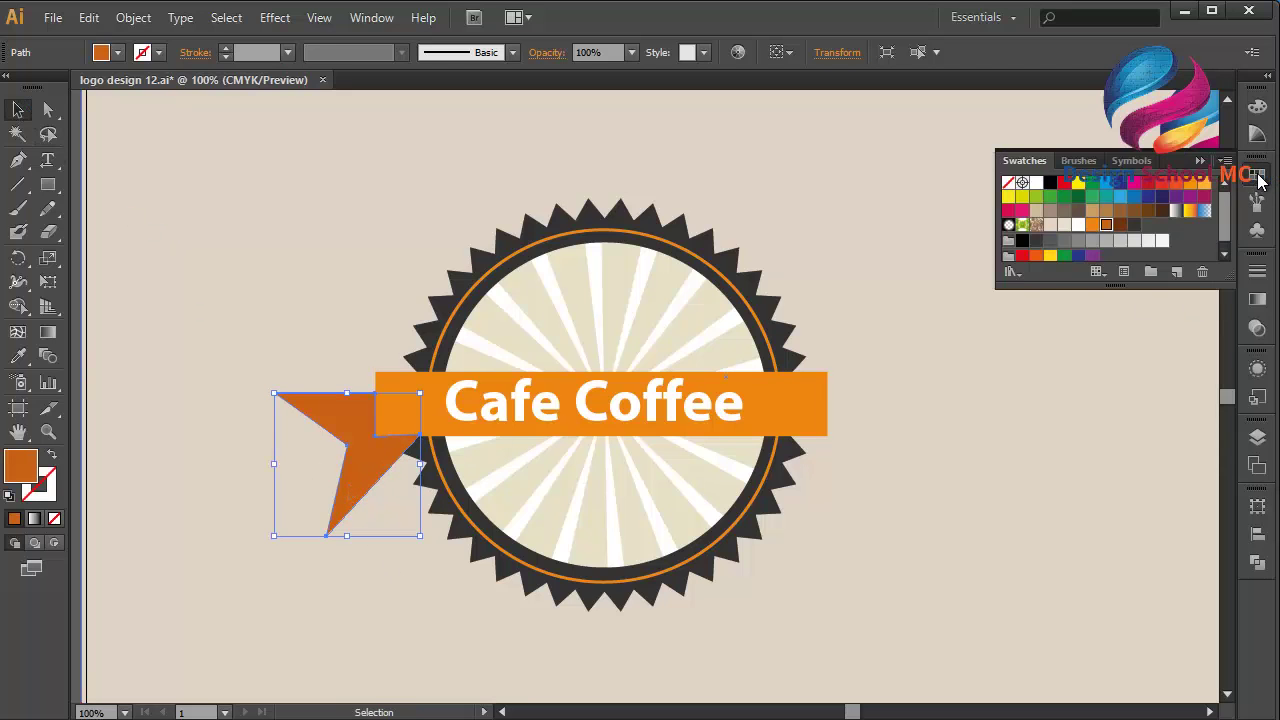
left_click(1120, 225)
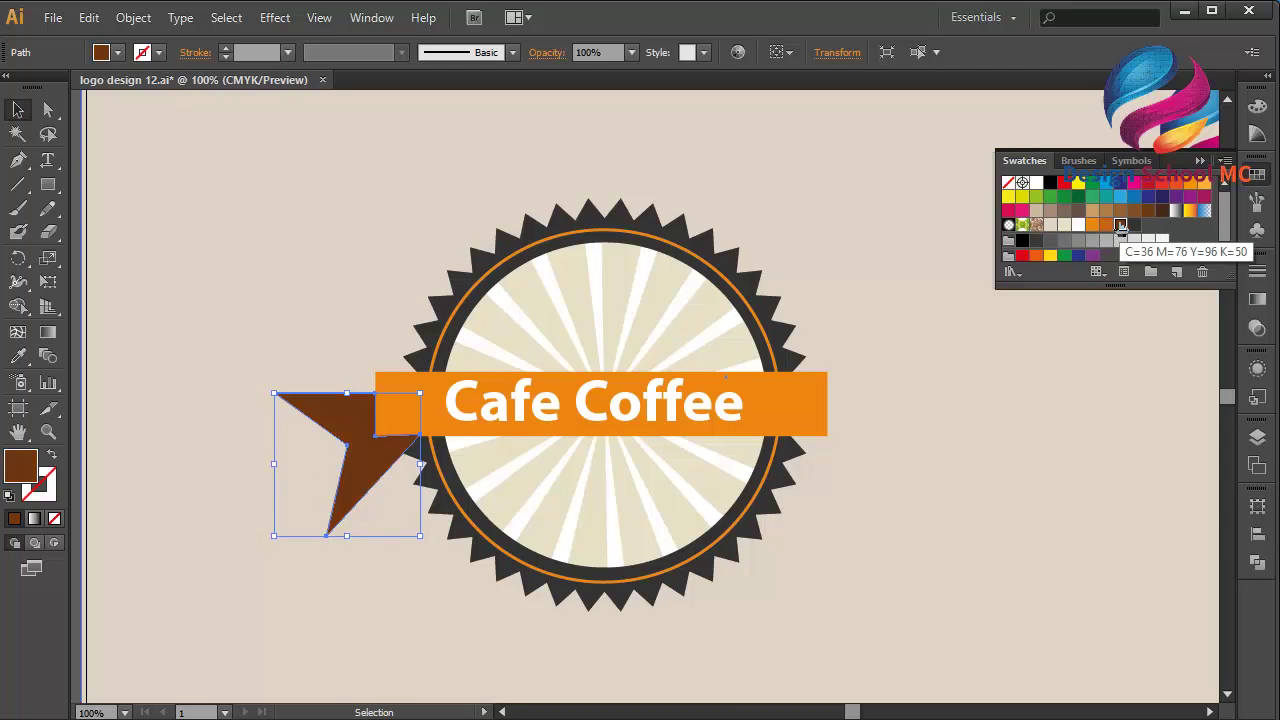
left_click(1107, 226)
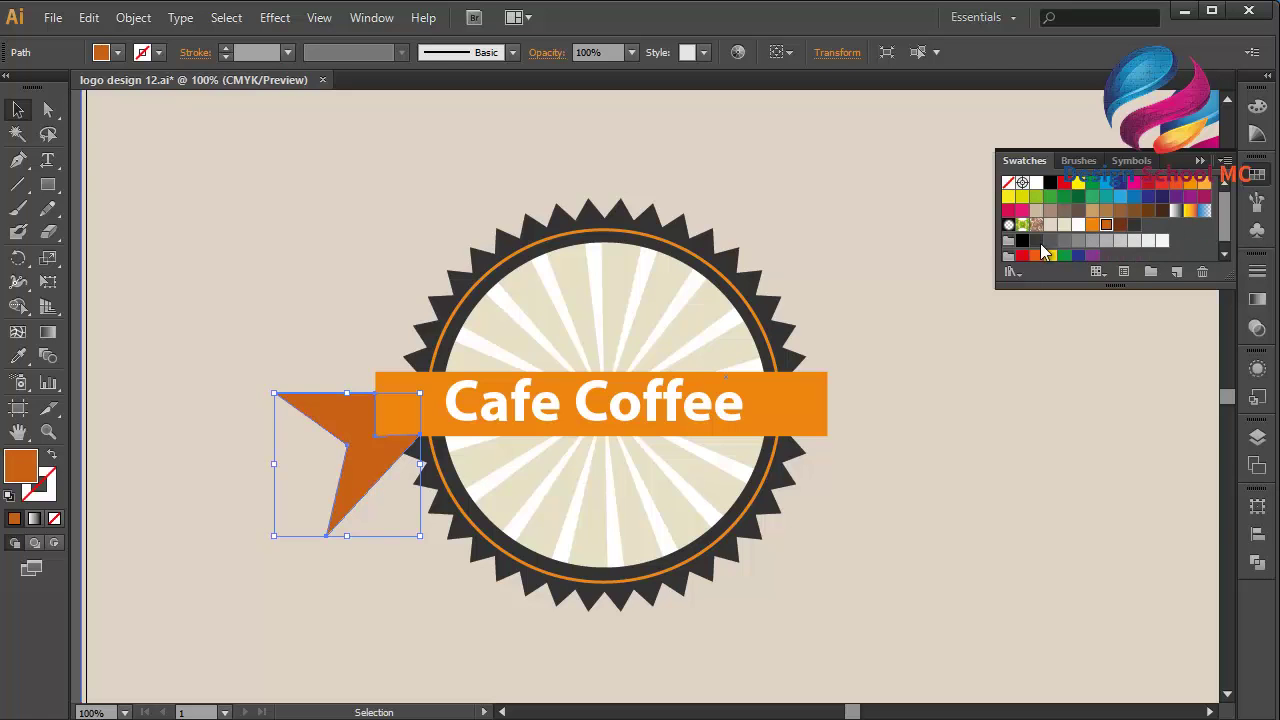
left_click(222, 465)
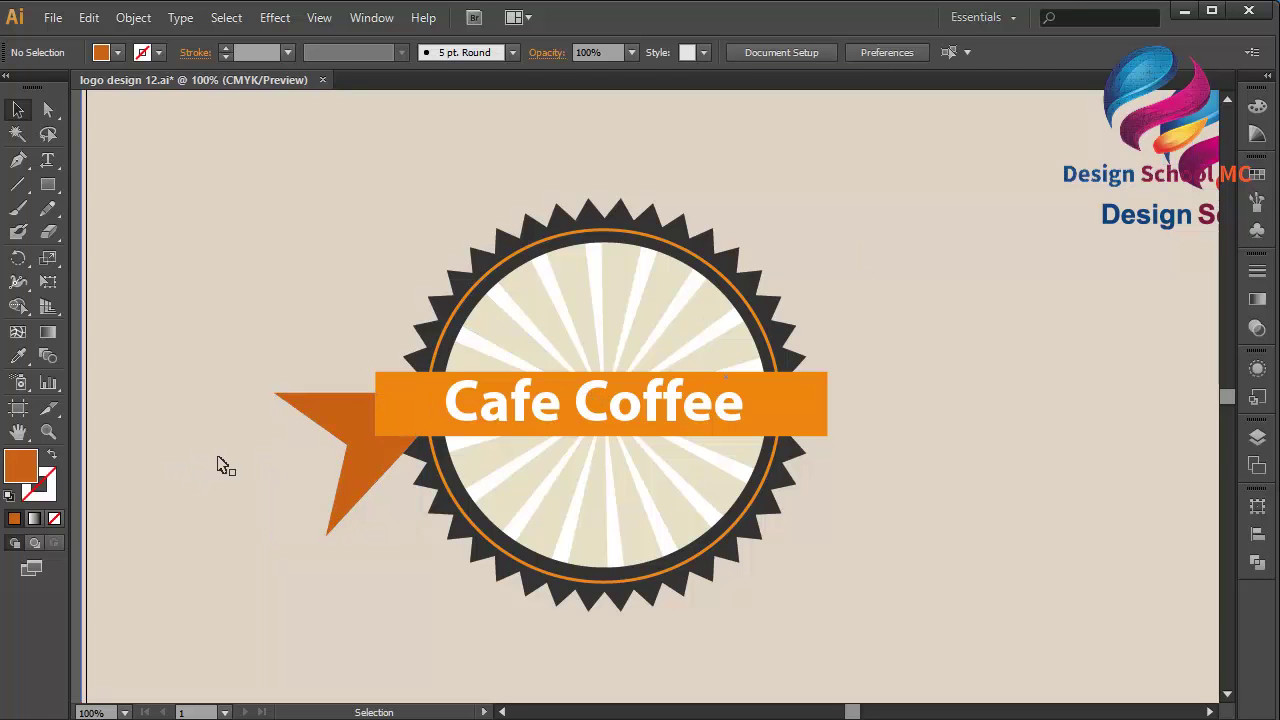
Step: Copy the banner's left ribbon tail and paste the duplicate in front at the same place
left_click(300, 440)
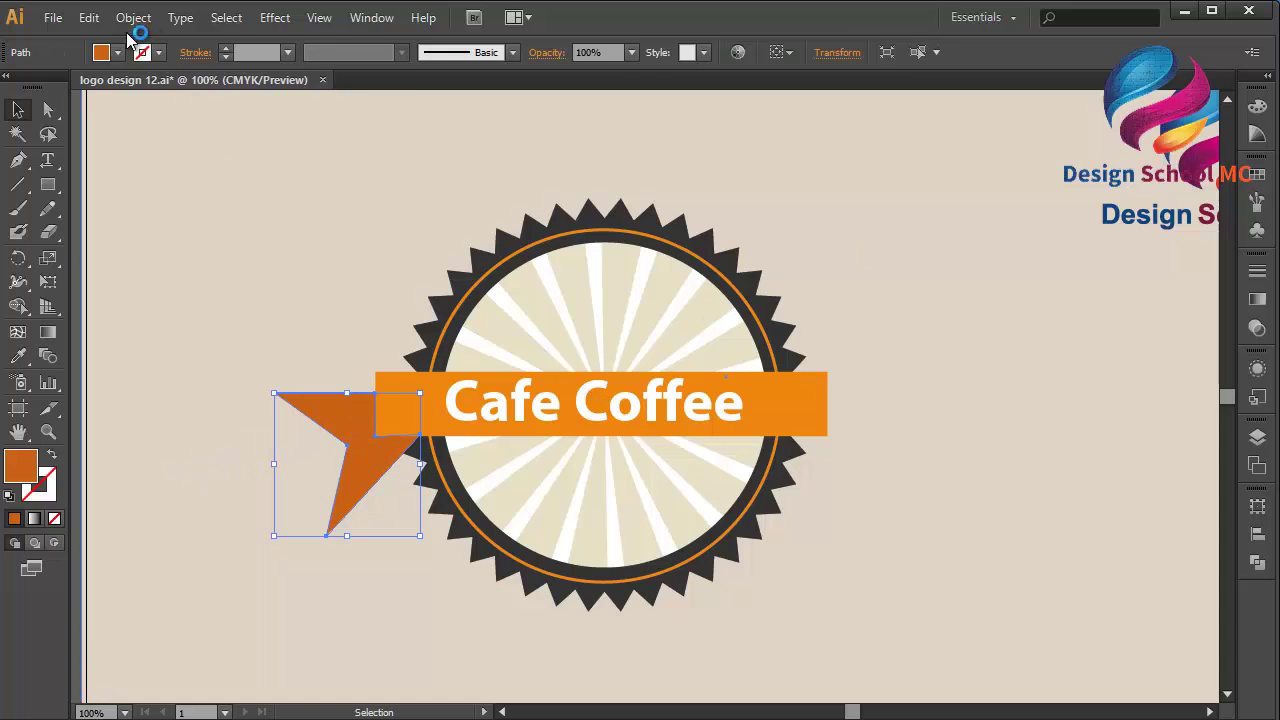
left_click(86, 18)
left_click(118, 113)
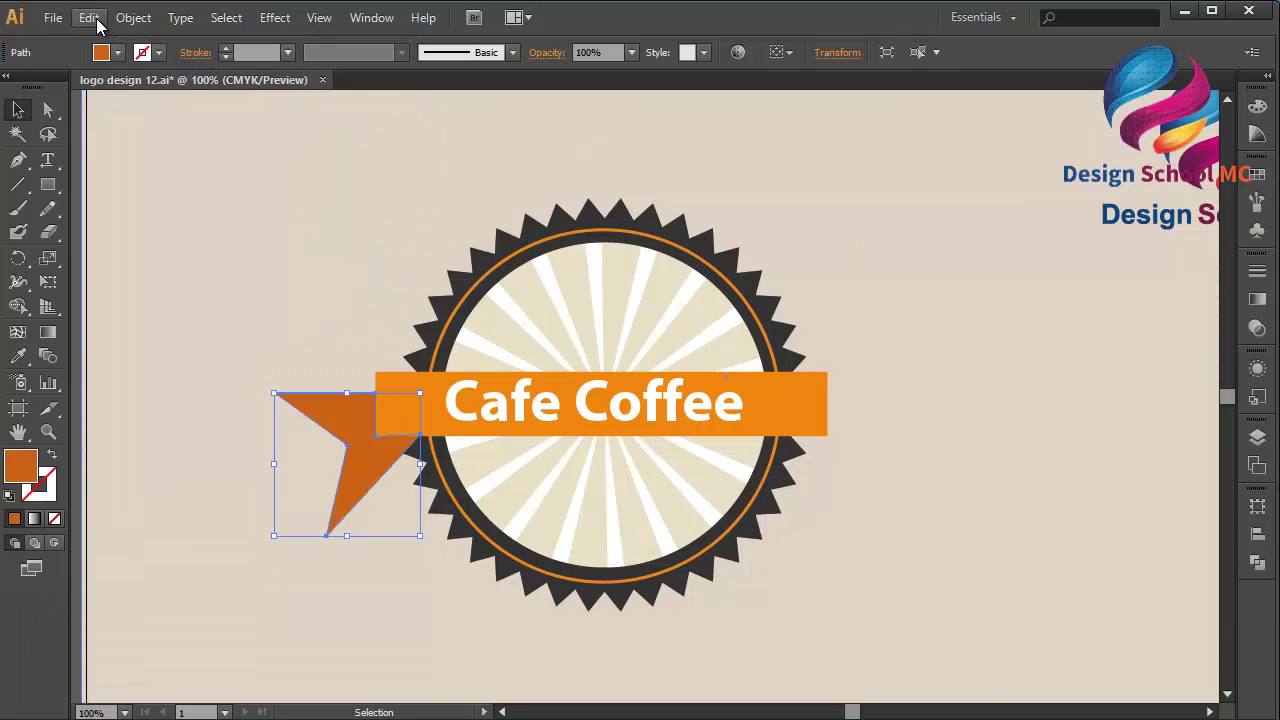
left_click(92, 18)
left_click(142, 158)
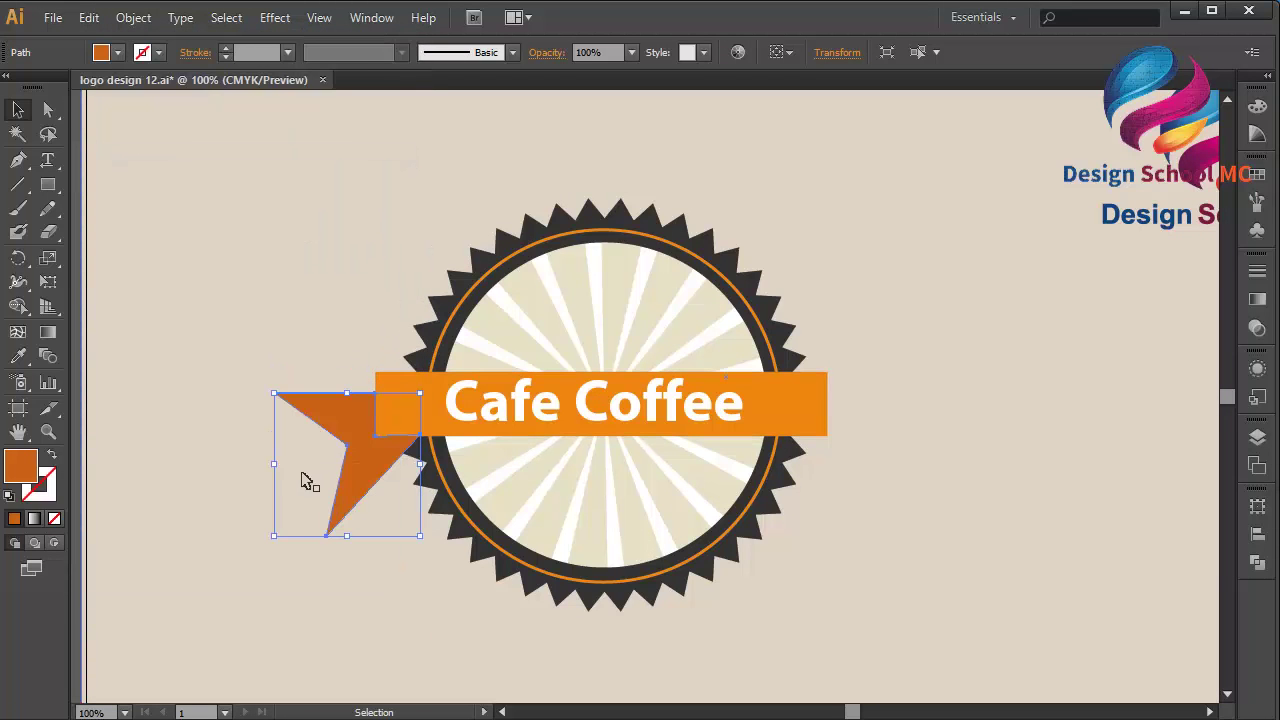
Step: Mirror the duplicated ribbon tail horizontally and shift it right to the banner's right end
left_click_drag(277, 465, 567, 462)
key("Right")
key("Right")
key("Right")
key("Right")
key("Right")
key("Right")
key("Right")
key("Right")
key("Right")
key("Right")
key("Right")
key("Right")
key("Right")
key("Right")
key("Right")
key("Right")
key("Right")
key("Right")
key("Right")
key("Right")
key("Right")
key("Right")
key("Right")
key("Right")
key("Right")
key("Right")
key("Right")
key("Right")
key("Right")
key("Right")
key("Right")
key("Right")
key("Right")
key("Right")
key("Right")
key("Right")
key("Right")
key("Right")
key("Right")
key("Right")
key("Right")
key("Right")
key("Right")
key("Right")
key("Right")
key("Right")
key("Right")
key("Right")
key("Right")
key("Right")
key("Right")
key("Right")
key("Right")
key("Right")
key("Right")
key("Right")
key("Right")
key("Right")
key("Right")
key("Right")
key("Right")
key("Right")
key("Right")
key("Right")
key("Right")
key("Right")
key("Right")
key("Right")
key("Right")
key("Right")
key("Right")
key("Right")
key("Right")
key("Right")
key("Right")
key("Right")
key("Right")
key("Right")
key("Right")
key("Right")
key("Right")
key("Right")
key("Right")
key("Right")
key("Right")
key("Right")
key("Right")
key("Right")
key("Right")
key("Right")
key("Right")
key("Right")
key("Right")
key("Right")
key("Right")
key("Right")
key("Right")
key("Right")
key("Right")
key("Right")
key("Right")
key("Right")
key("Right")
key("Right")
key("Right")
key("Right")
key("Right")
key("Right")
key("Right")
key("Right")
key("Right")
key("Right")
key("Right")
key("Right")
key("Right")
key("Right")
key("Right")
key("Right")
key("Right")
key("Right")
key("Right")
key("Right")
key("Right")
key("Right")
key("Right")
key("Right")
key("Right")
key("Right")
key("Right")
key("Right")
key("Right")
key("Right")
key("Right")
key("Right")
key("Right")
key("Right")
key("Right")
key("Right")
key("Right")
key("Right")
key("Right")
key("Right")
key("Right")
key("Right")
key("Right")
key("Right")
key("Right")
key("Right")
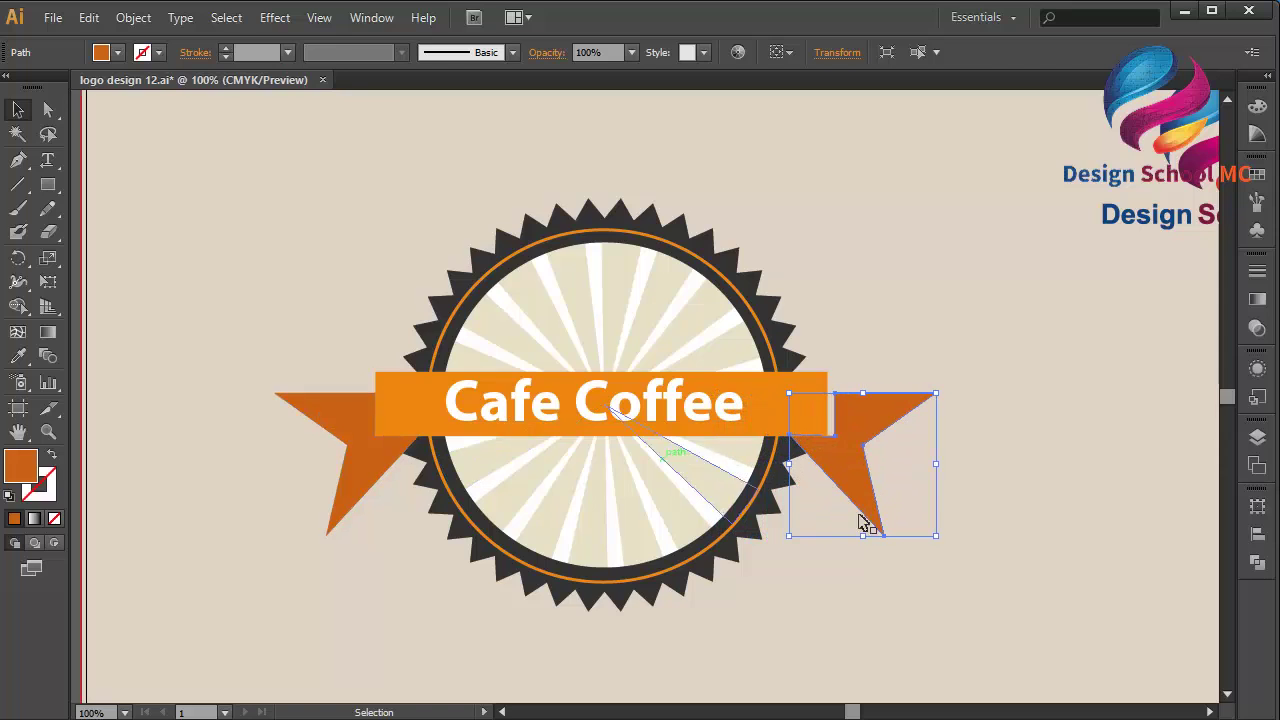
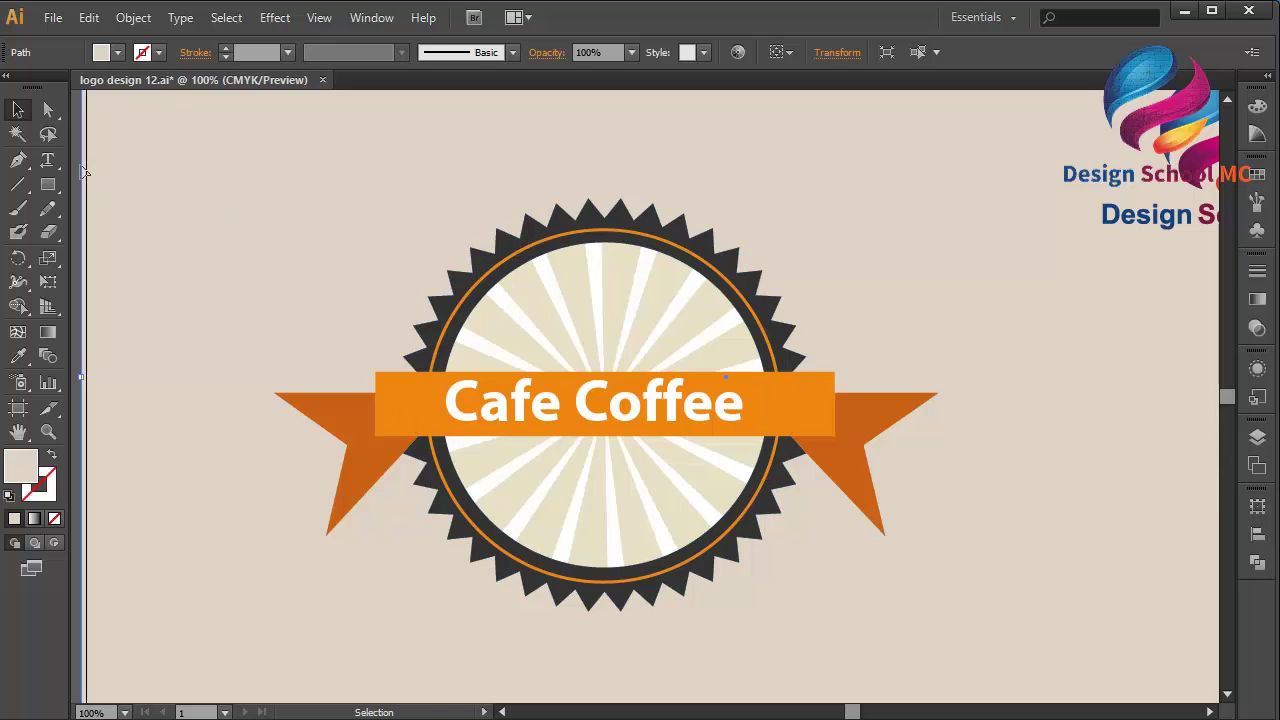
Step: Add the text "Best In The Town" on the empty background above and left of the badge
left_click(47, 159)
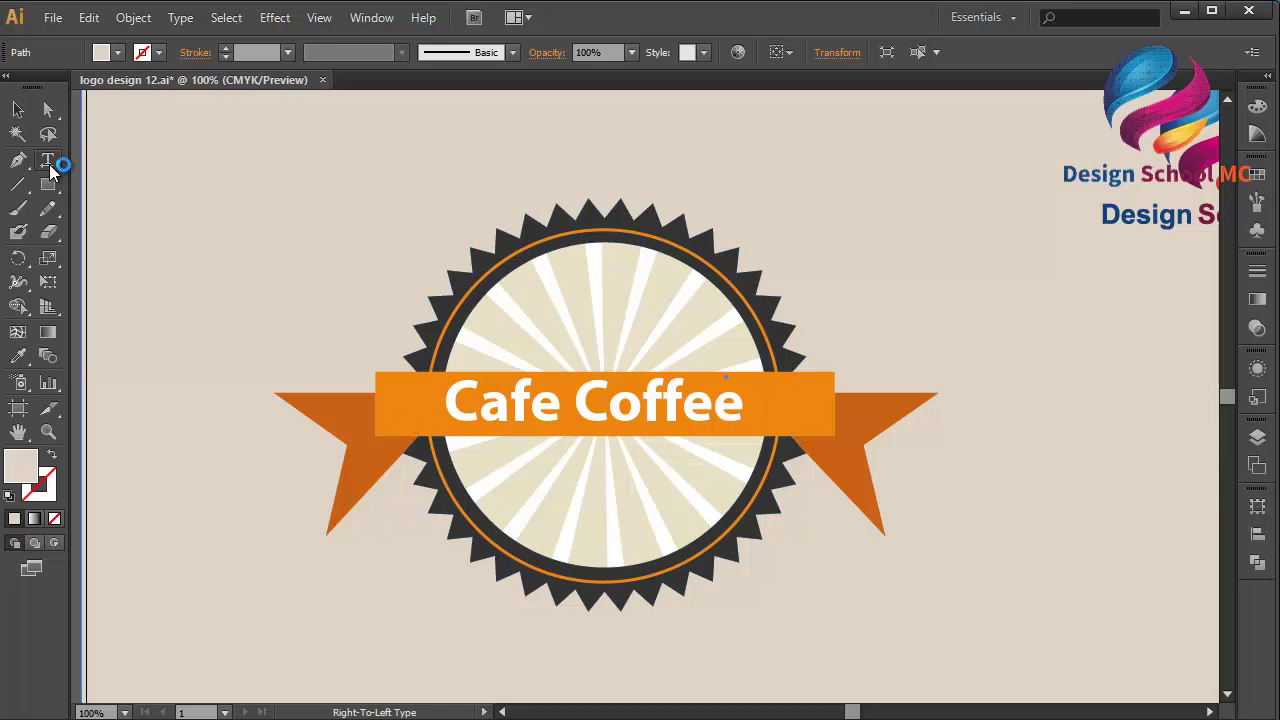
left_click(257, 213)
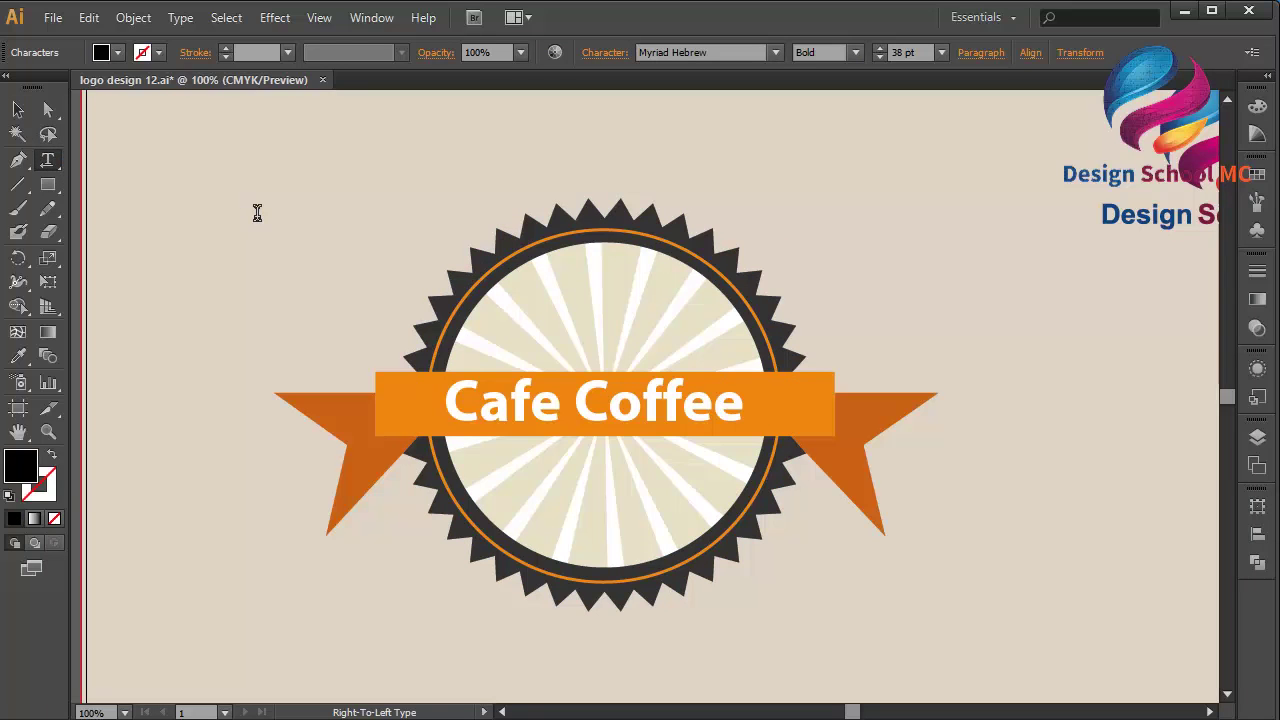
type("Best")
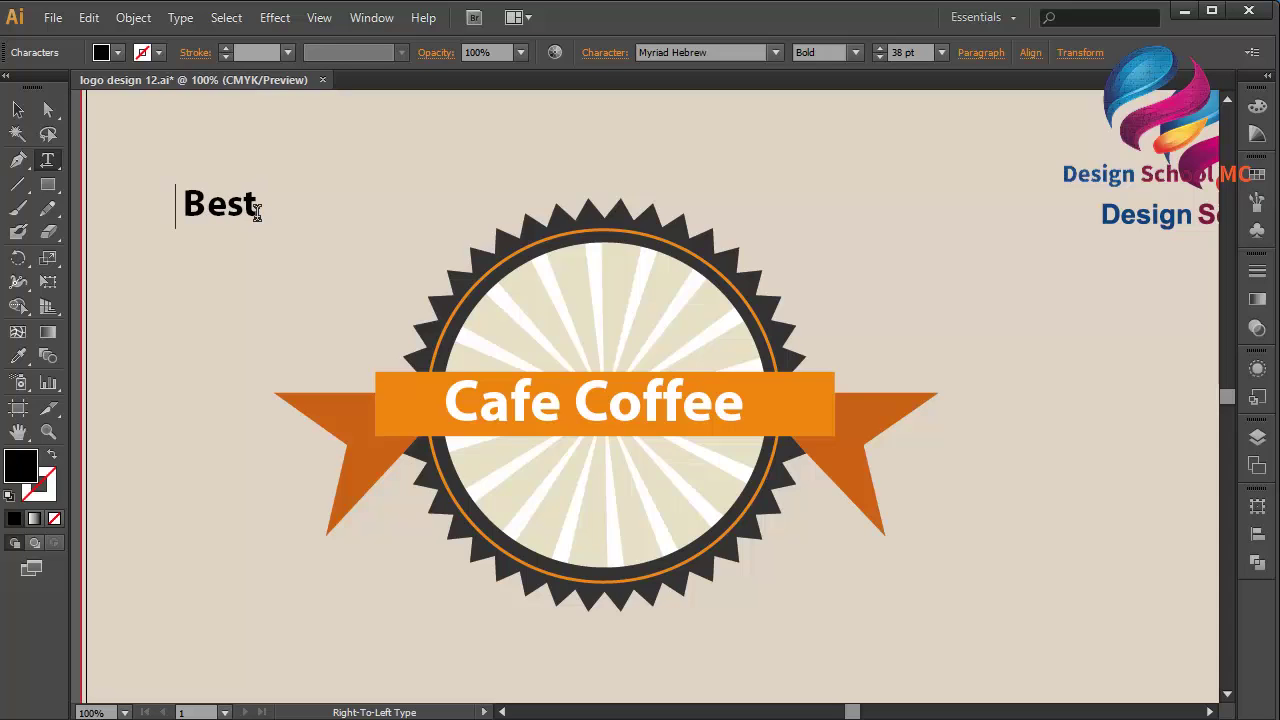
type(" l")
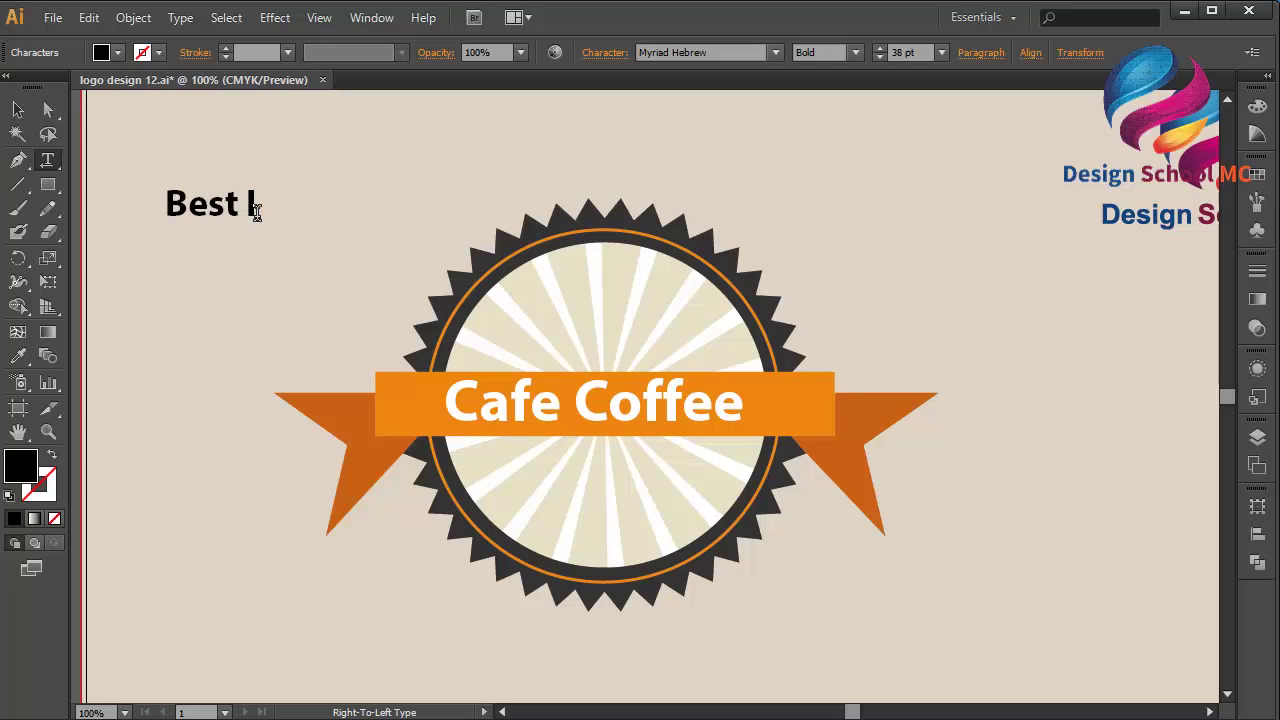
type("n Th")
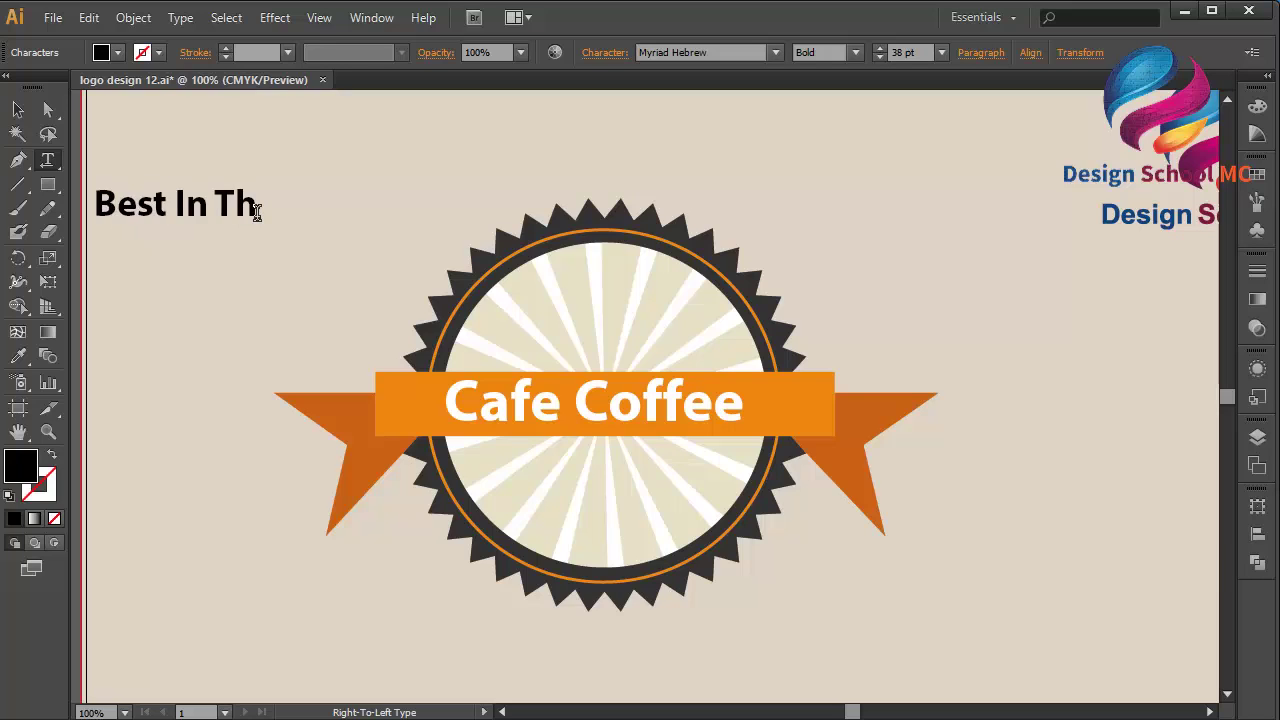
type("e Town")
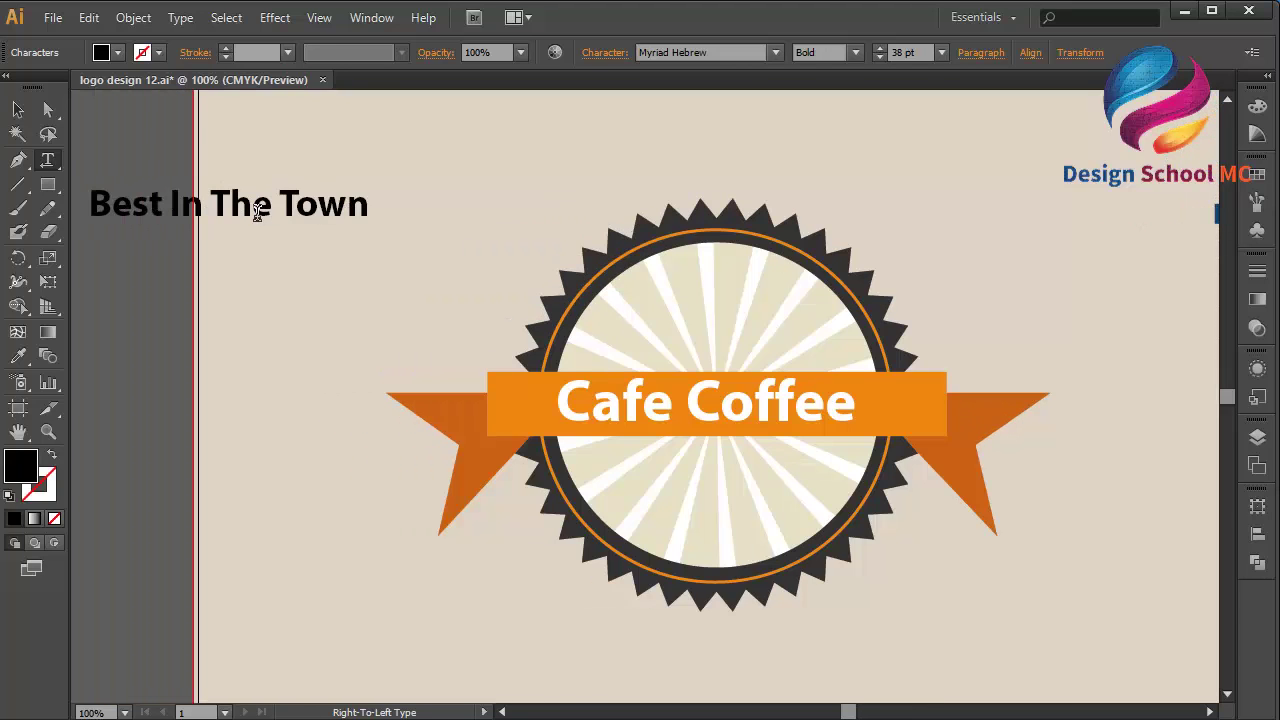
Step: Shrink the "Best In The Town" text to about 23.72 pt and place it inside the badge just below the banner
left_click(18, 110)
left_click(195, 205)
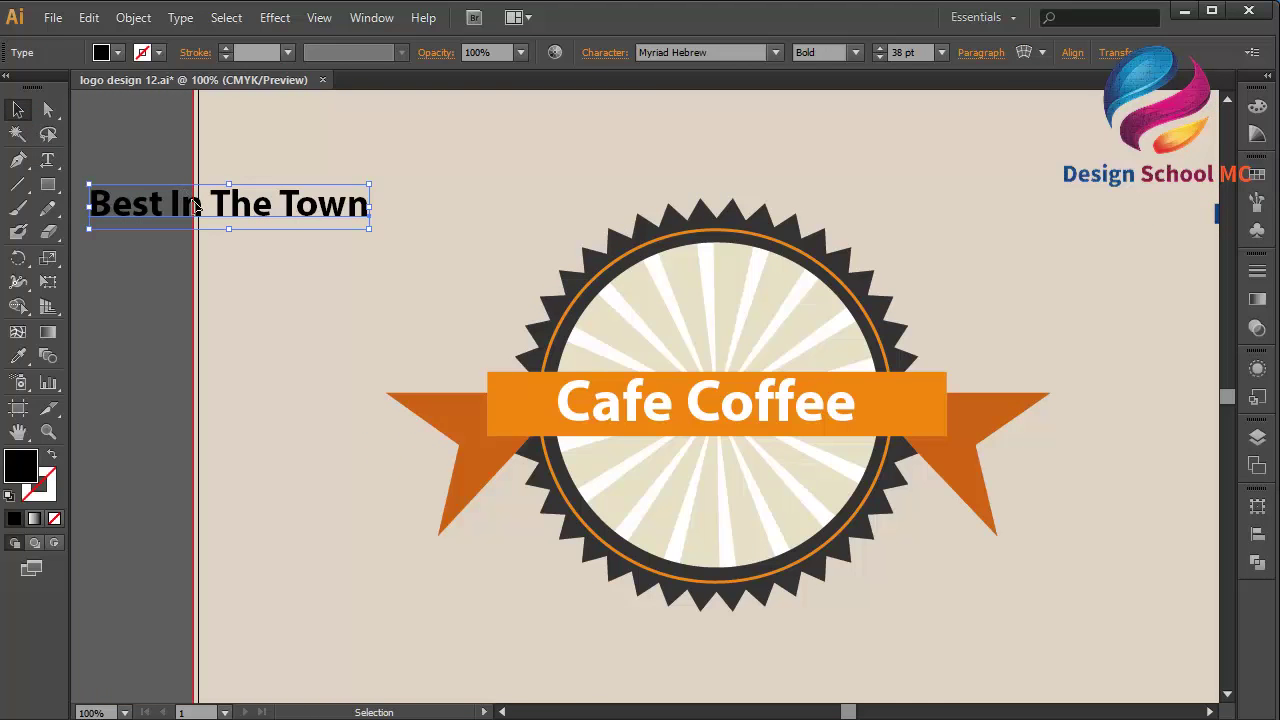
left_click_drag(206, 225, 717, 484)
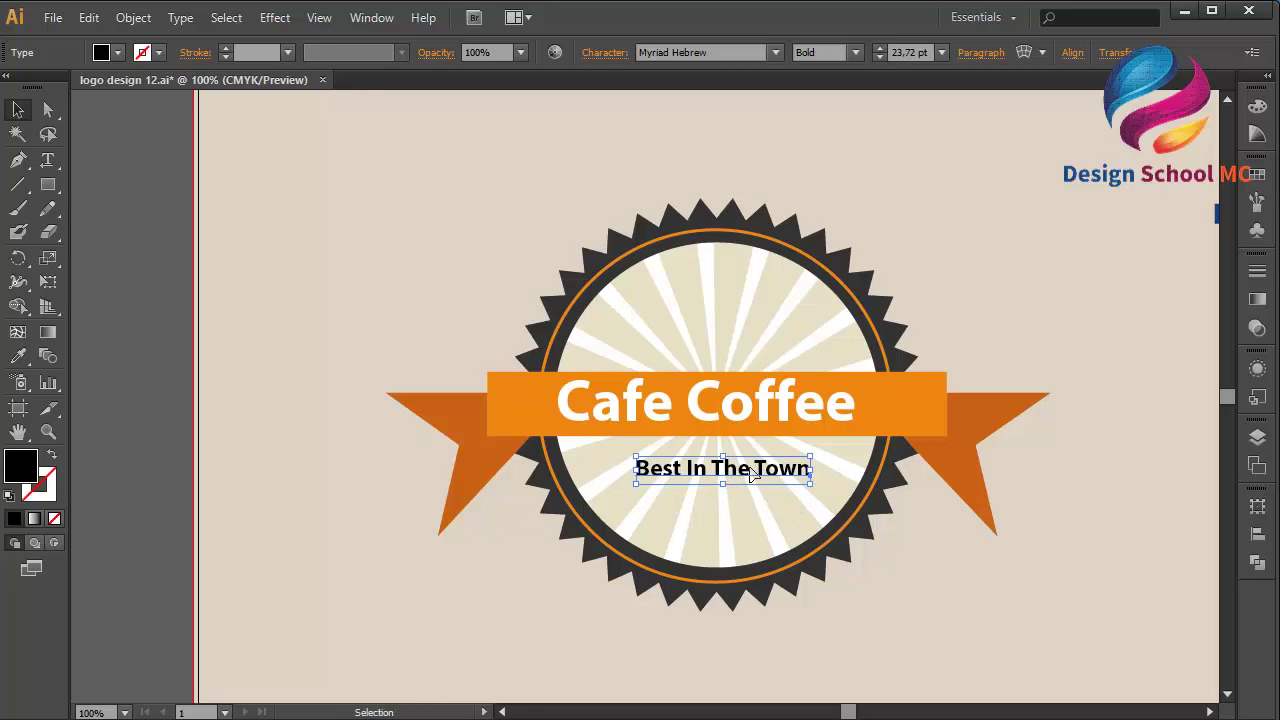
Step: Fill the "Best In The Town" text with the badge's dark grey swatch and centre it under "Cafe Coffee"
left_click(1257, 175)
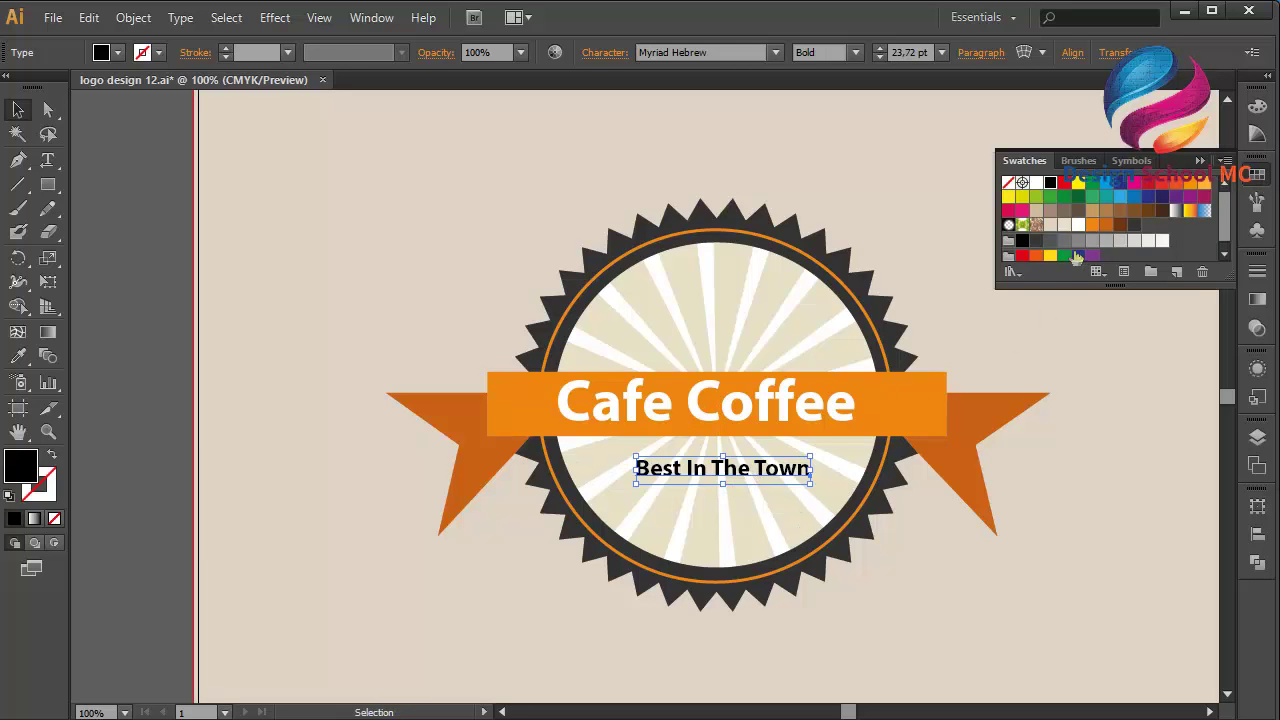
left_click(1136, 226)
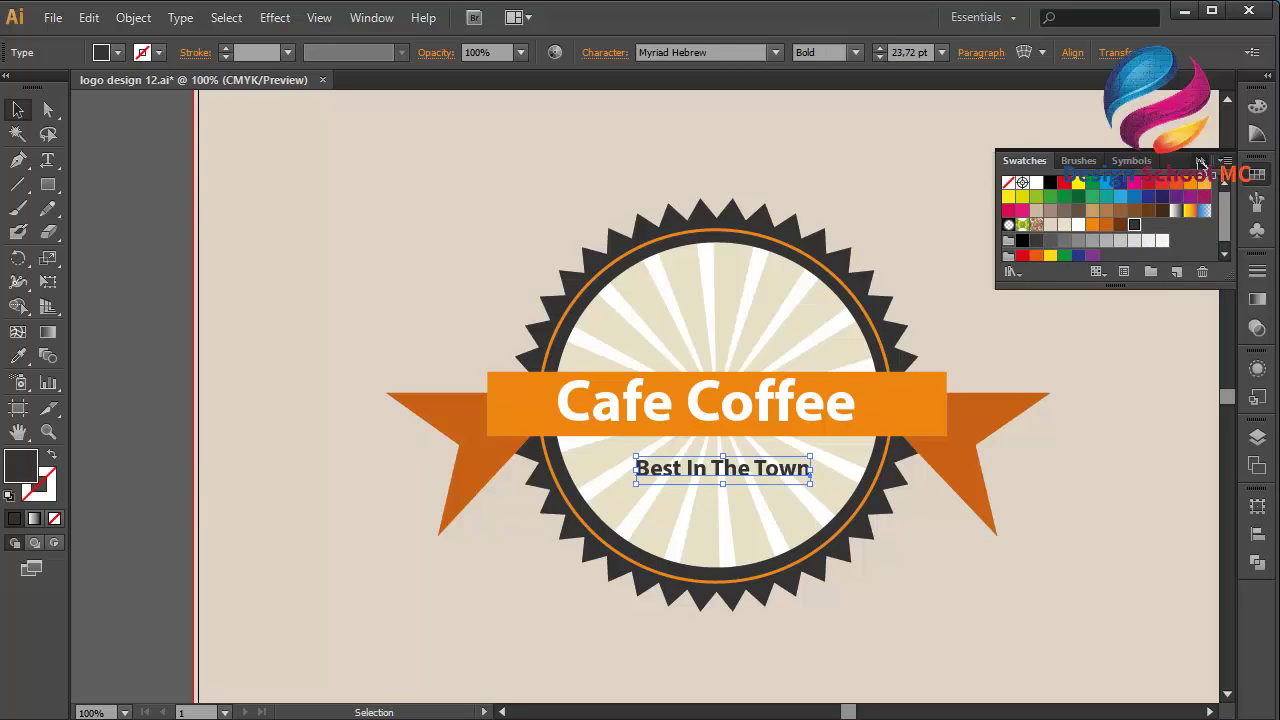
left_click(1200, 162)
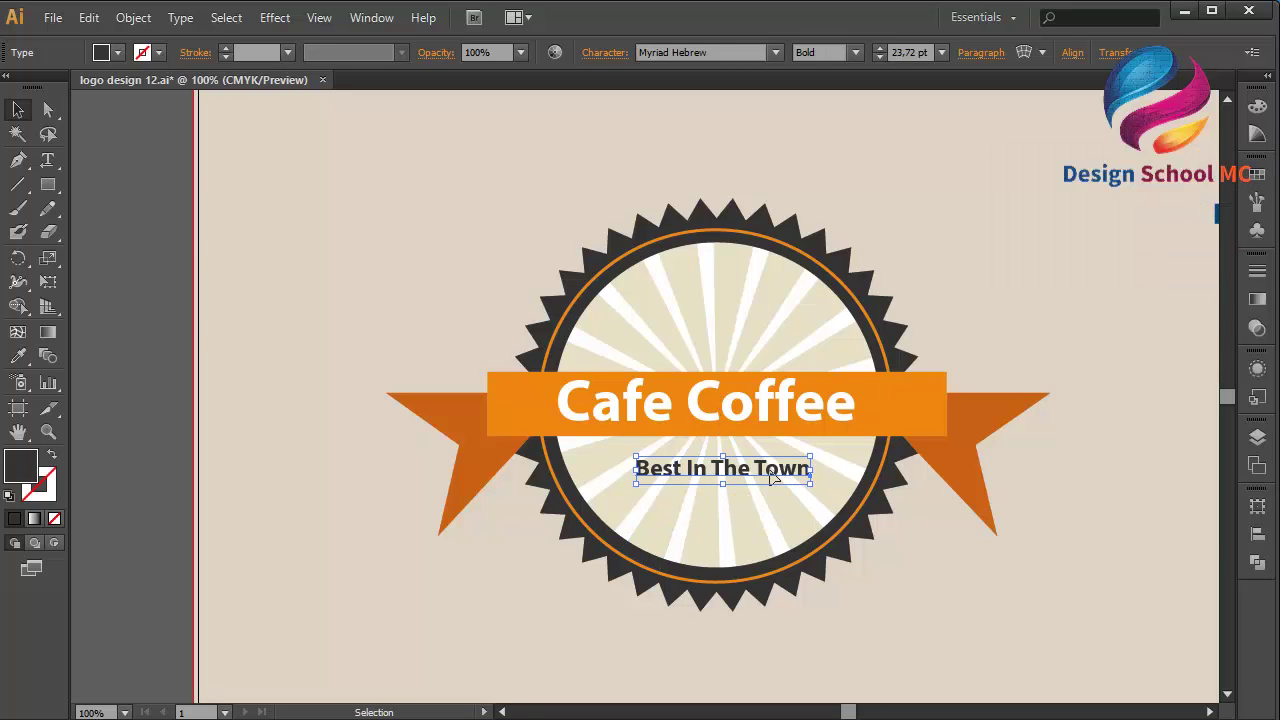
left_click_drag(772, 478, 760, 477)
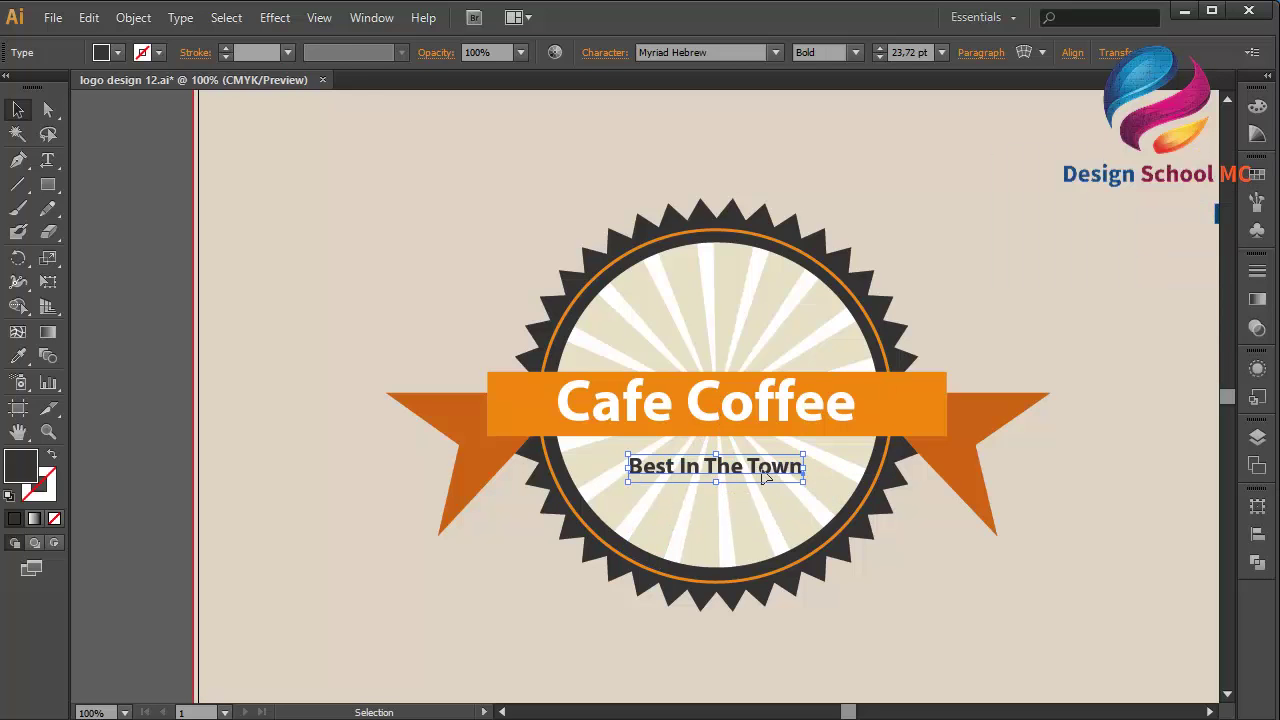
Step: Create a five-pointed dark grey star with a 50 px second radius on the empty background beside the badge
left_click(47, 186)
left_click_drag(47, 189, 124, 279)
left_click(356, 302)
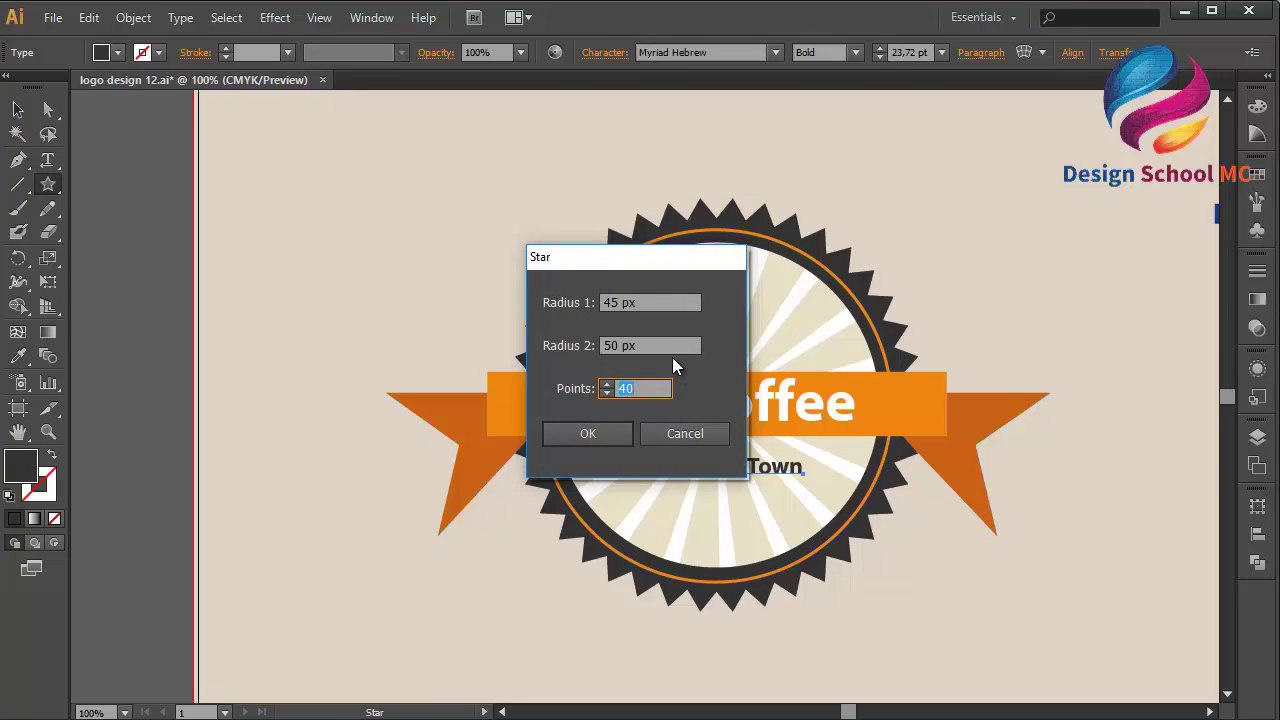
left_click(639, 305)
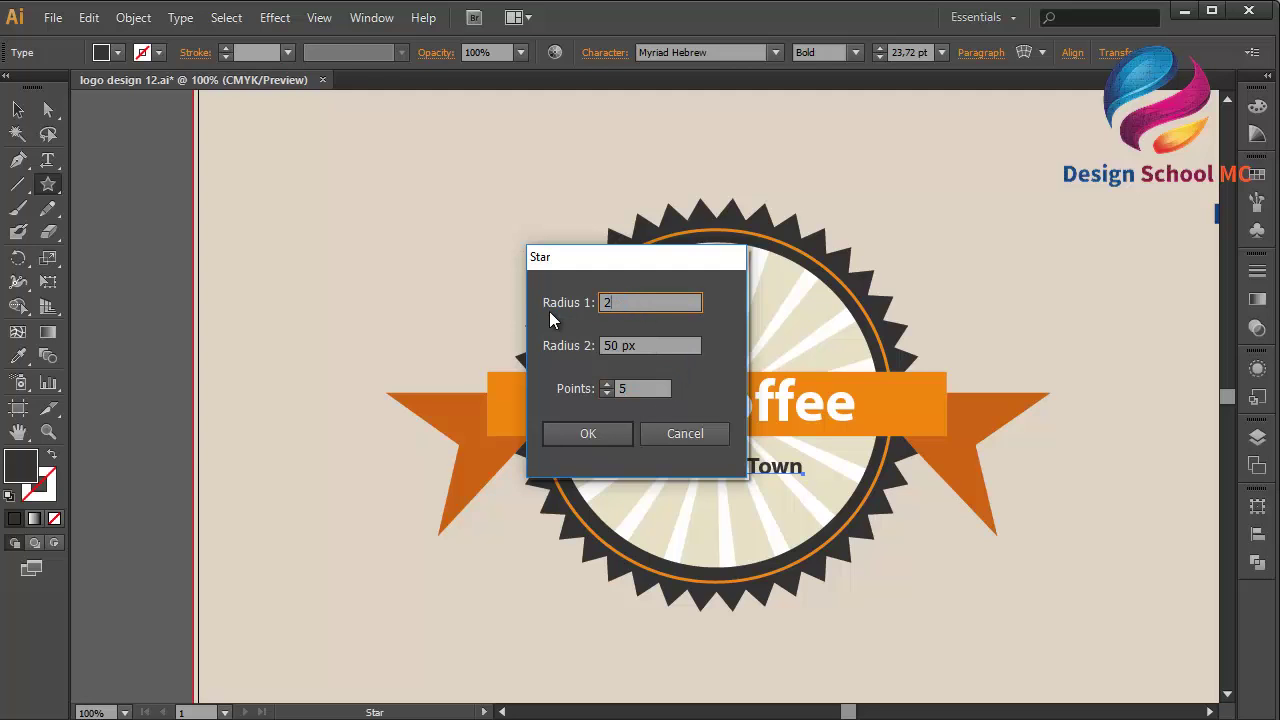
left_click(566, 430)
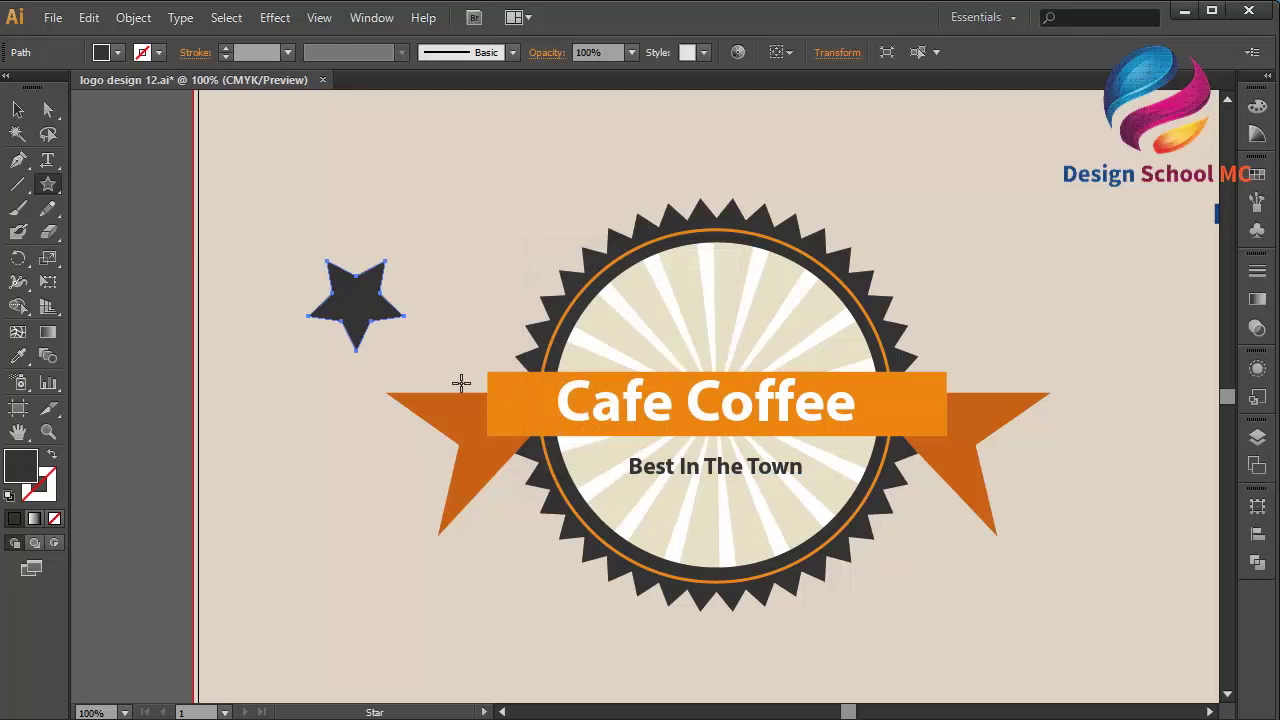
Step: Rotate the star so one point faces up, then shrink it and place it just left of "Best In The Town"
left_click(22, 117)
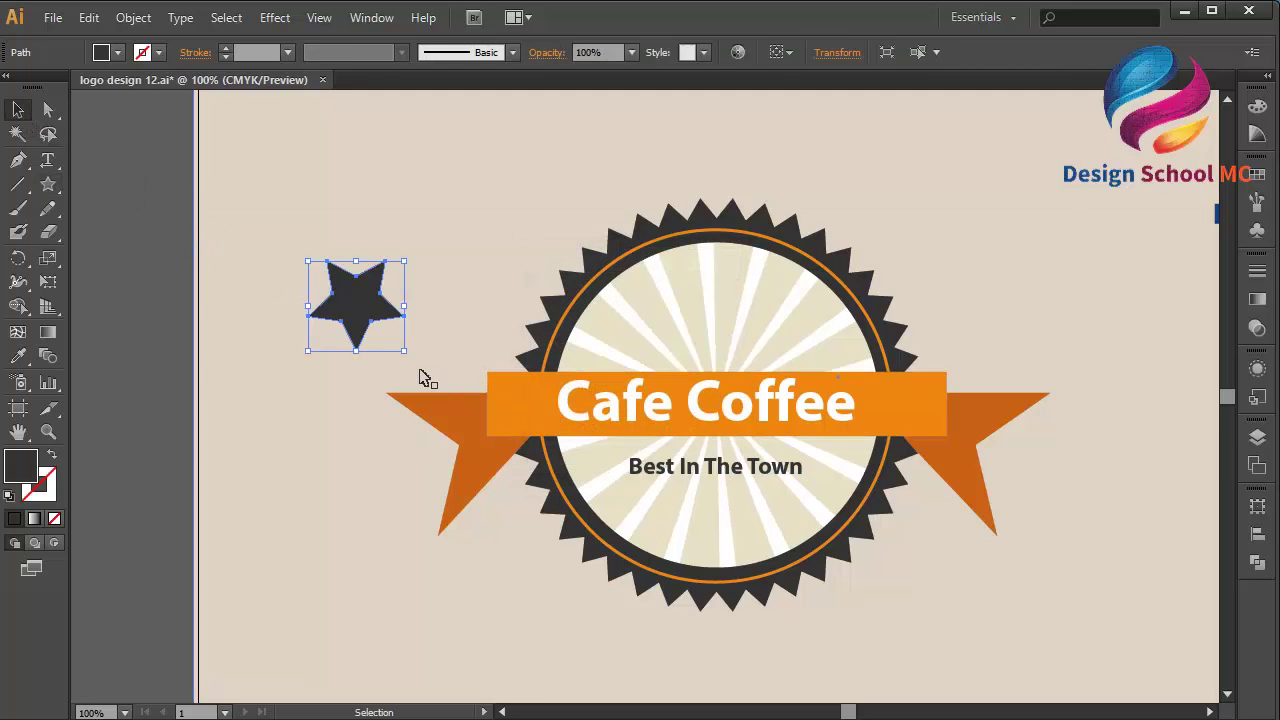
left_click_drag(414, 357, 462, 322)
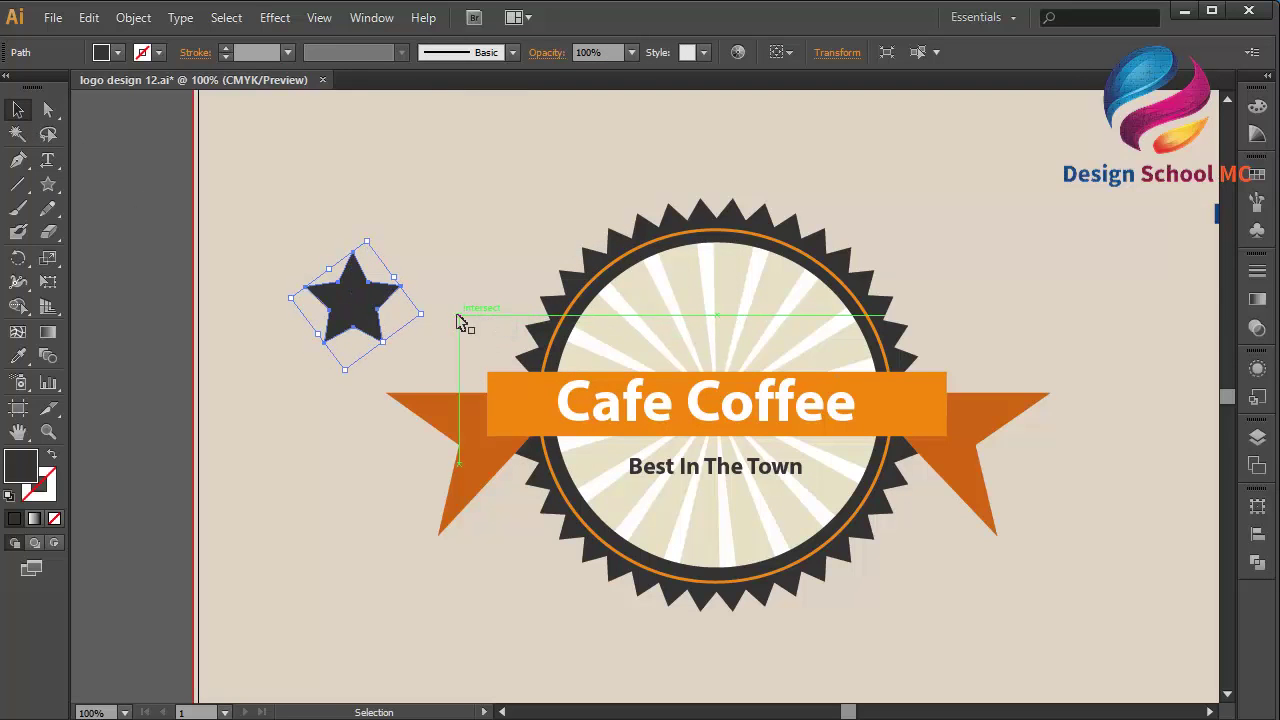
left_click_drag(366, 325, 738, 556)
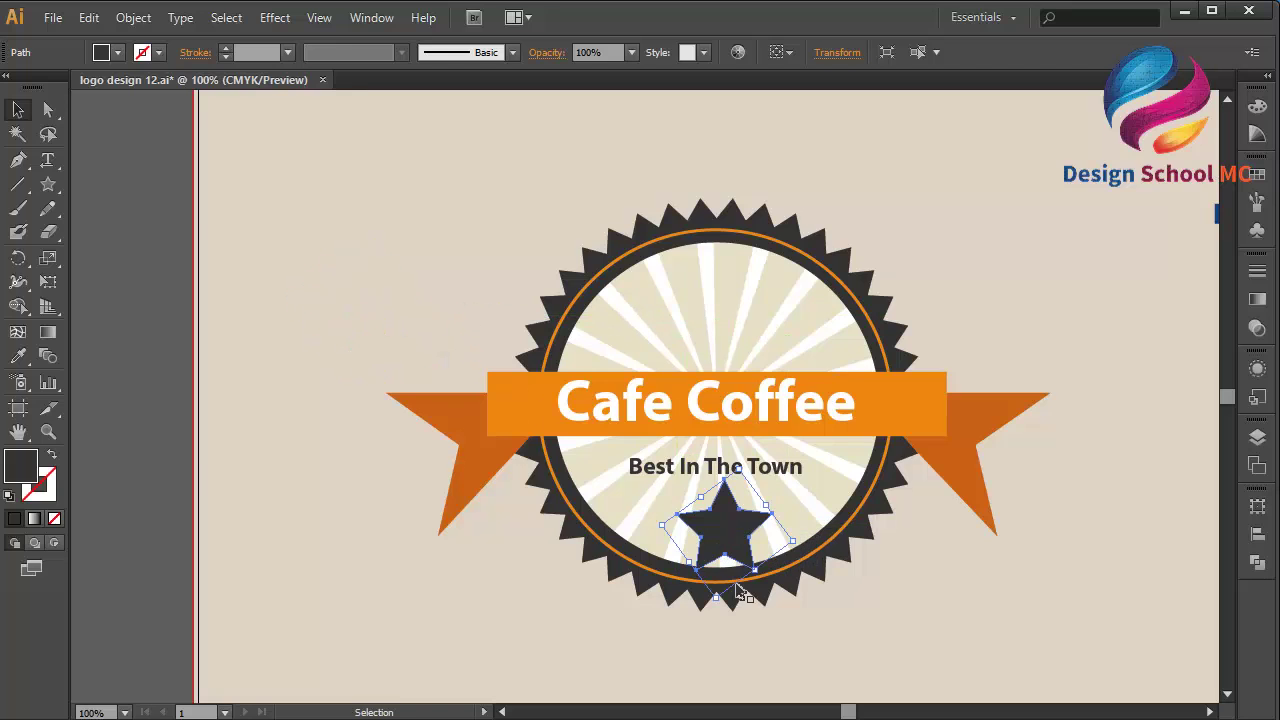
left_click_drag(718, 598, 603, 474)
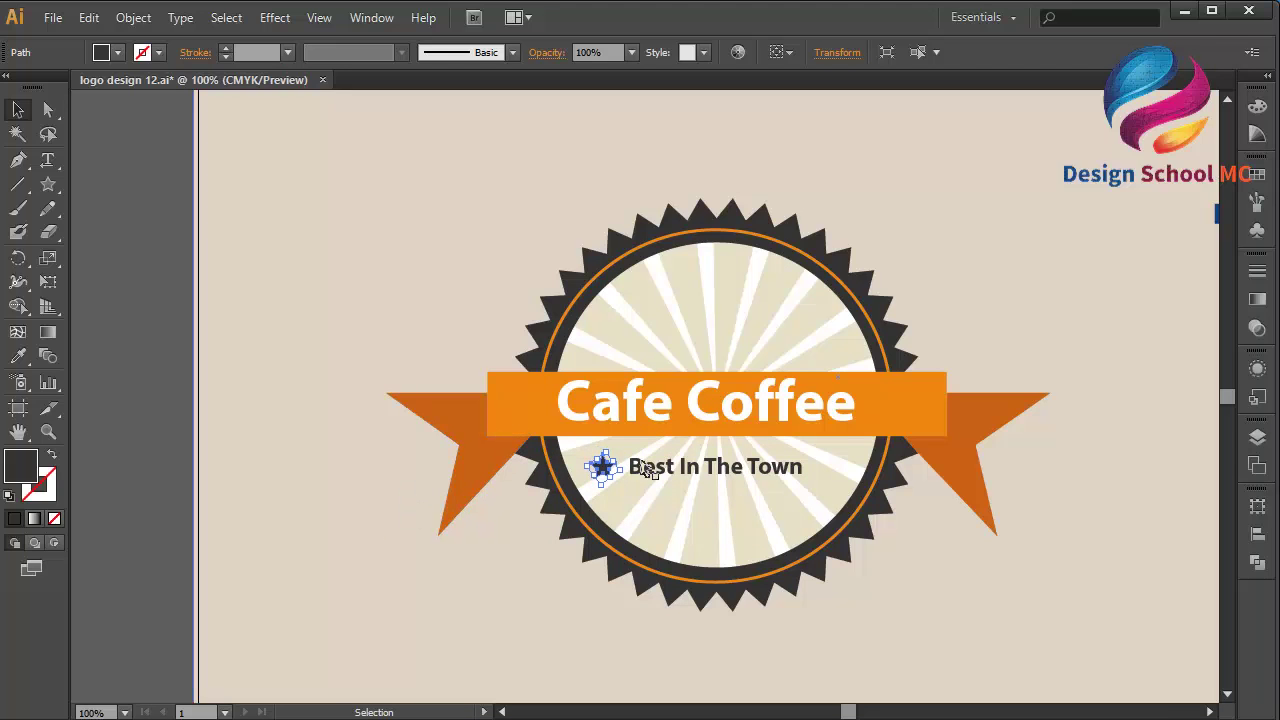
left_click_drag(605, 469, 602, 471)
Step: Copy the small star, paste it in front, and move the duplicate to the right side of "Best In The Town"
left_click(88, 17)
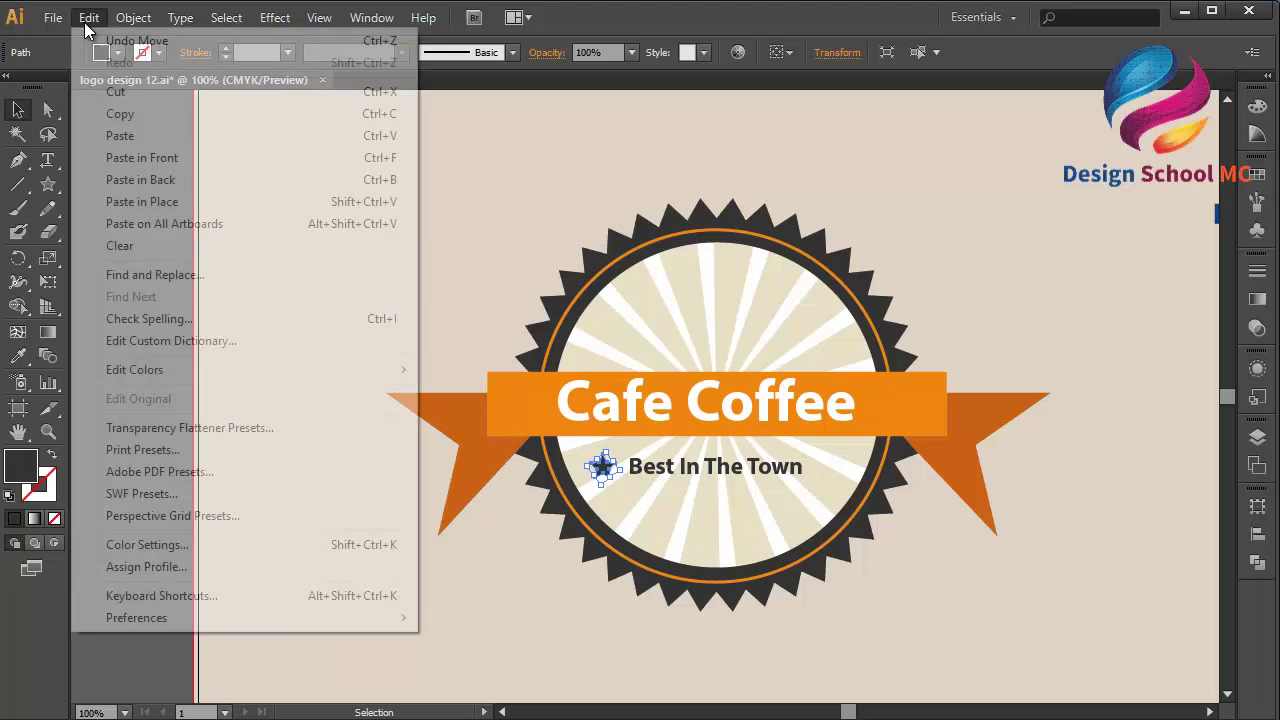
left_click(120, 113)
left_click(88, 17)
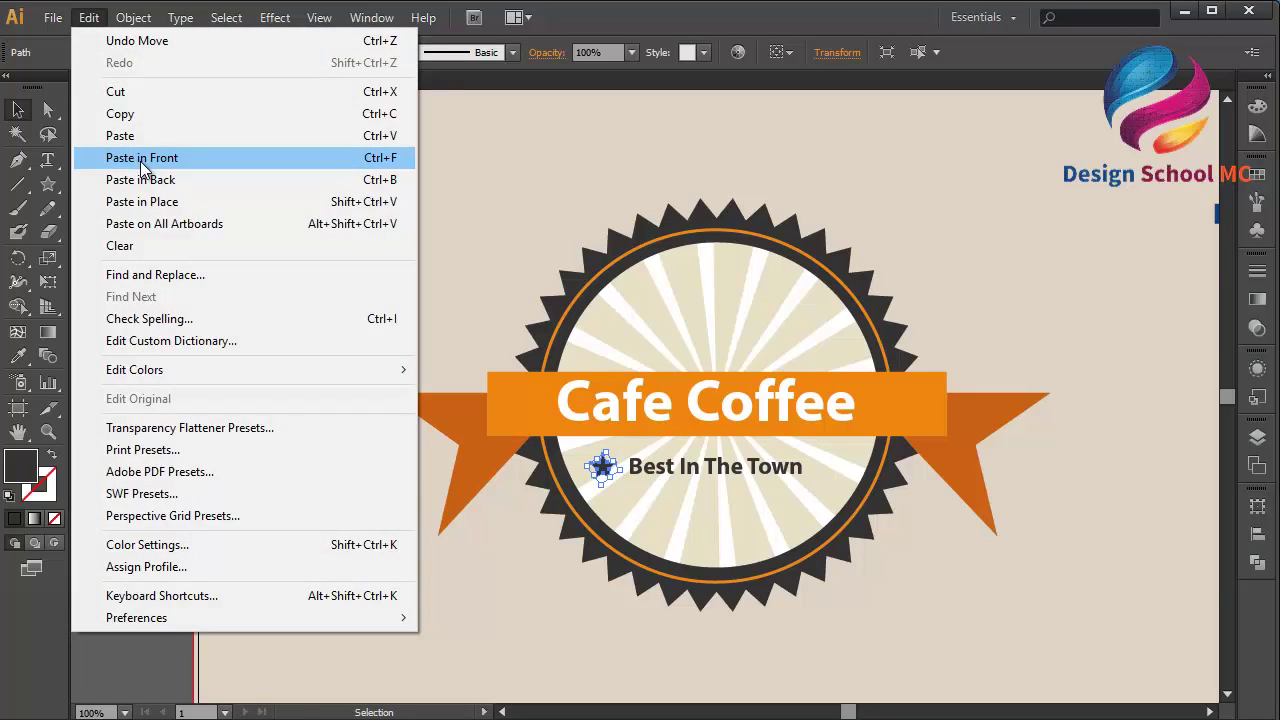
left_click(150, 157)
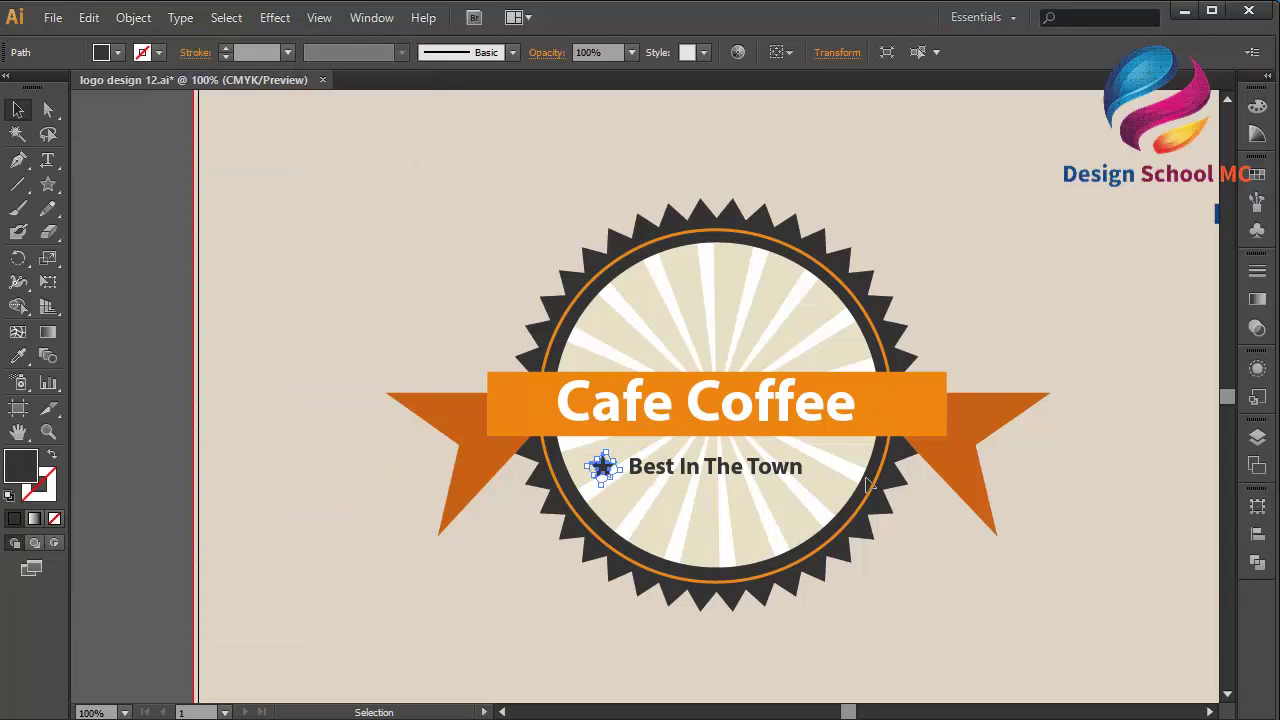
left_click_drag(603, 467, 832, 467)
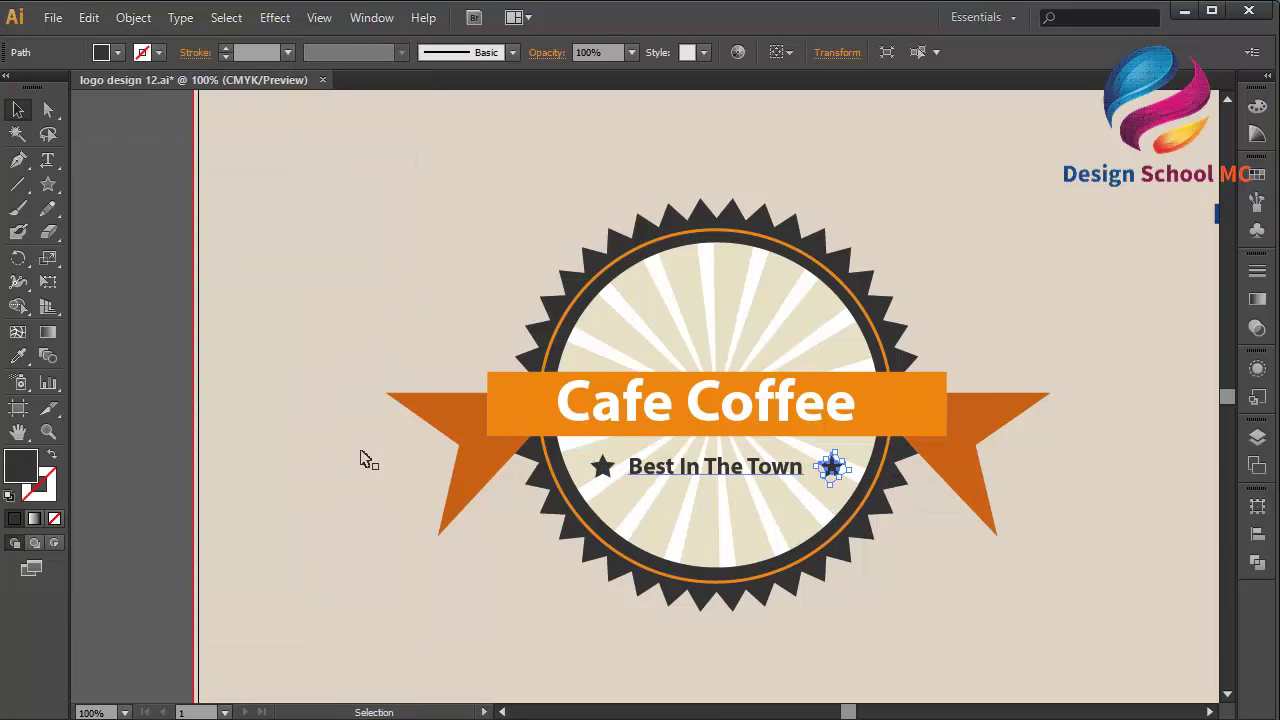
left_click(115, 425)
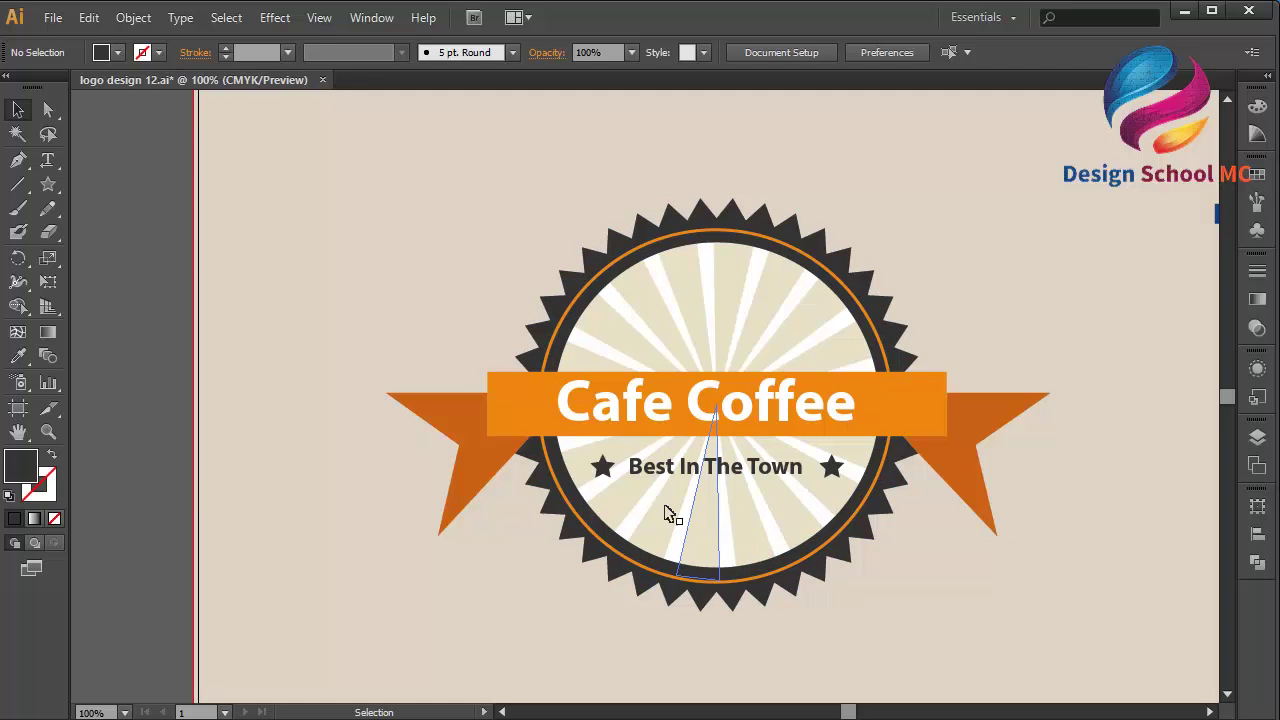
Step: Draw a thin dark grey horizontal bar with the Rectangle tool and place it centred below "Best In The Town"
left_click(48, 184)
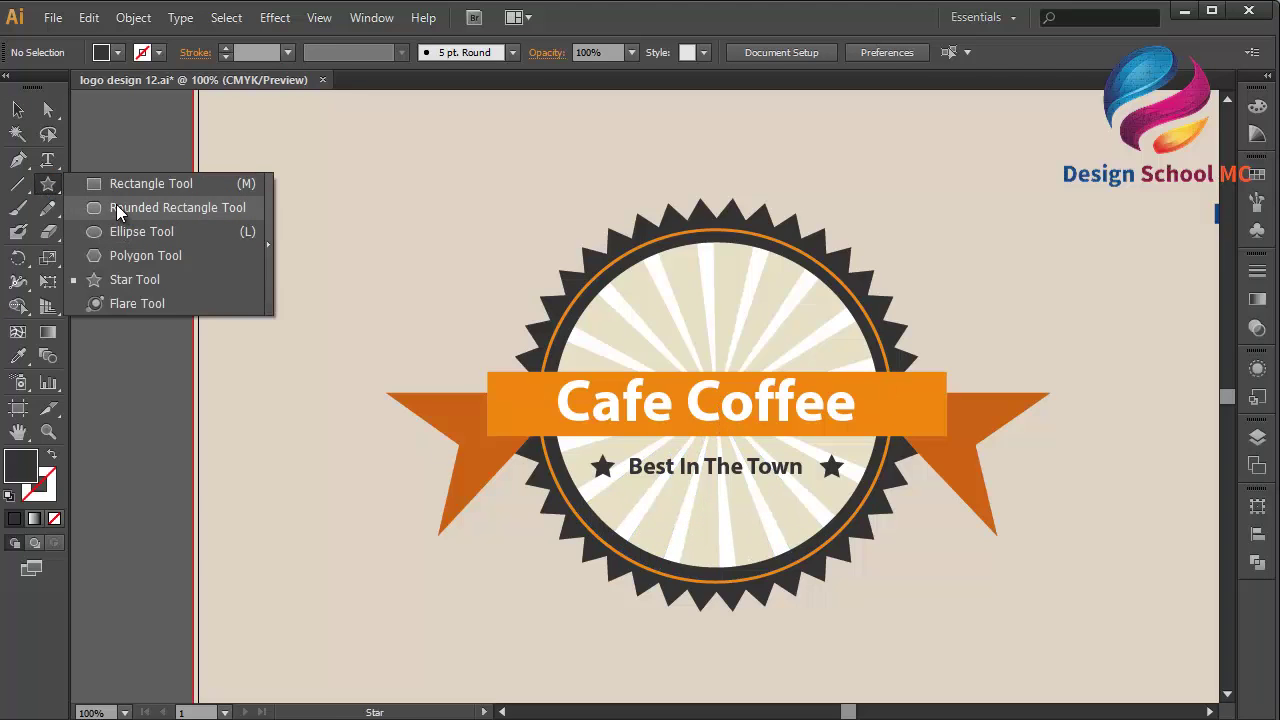
left_click(130, 184)
left_click_drag(236, 441, 362, 442)
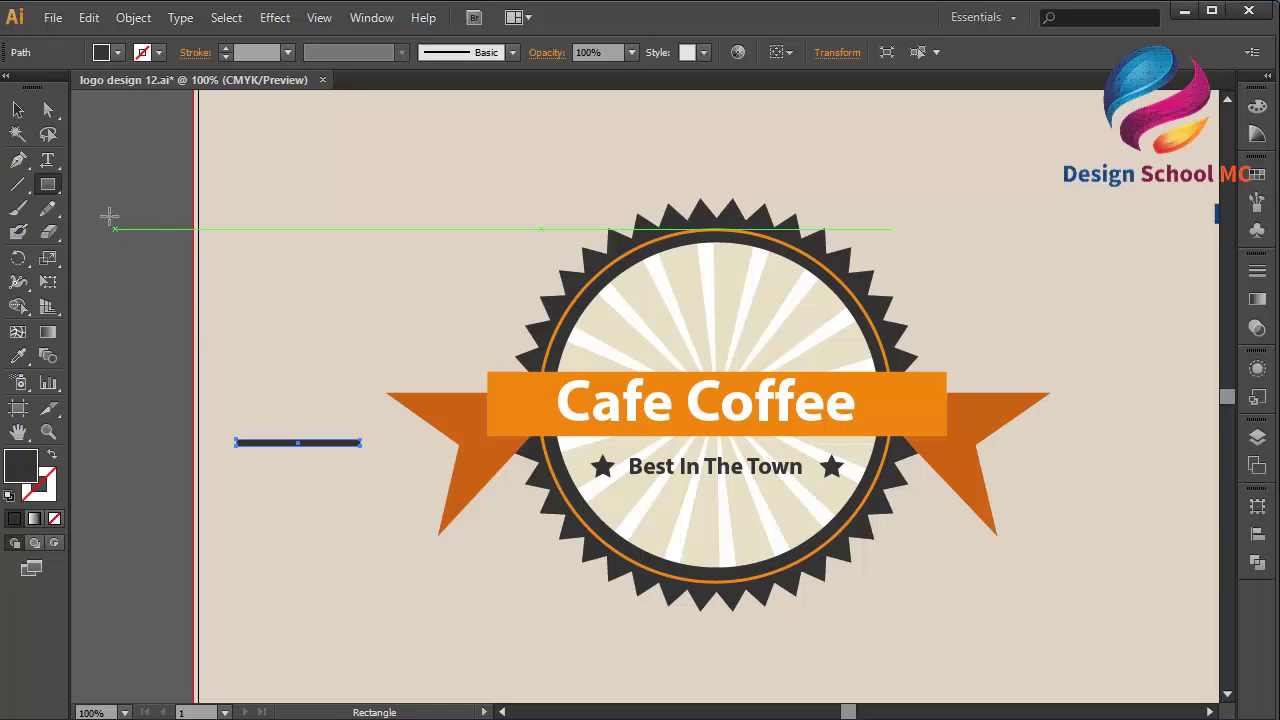
left_click(18, 109)
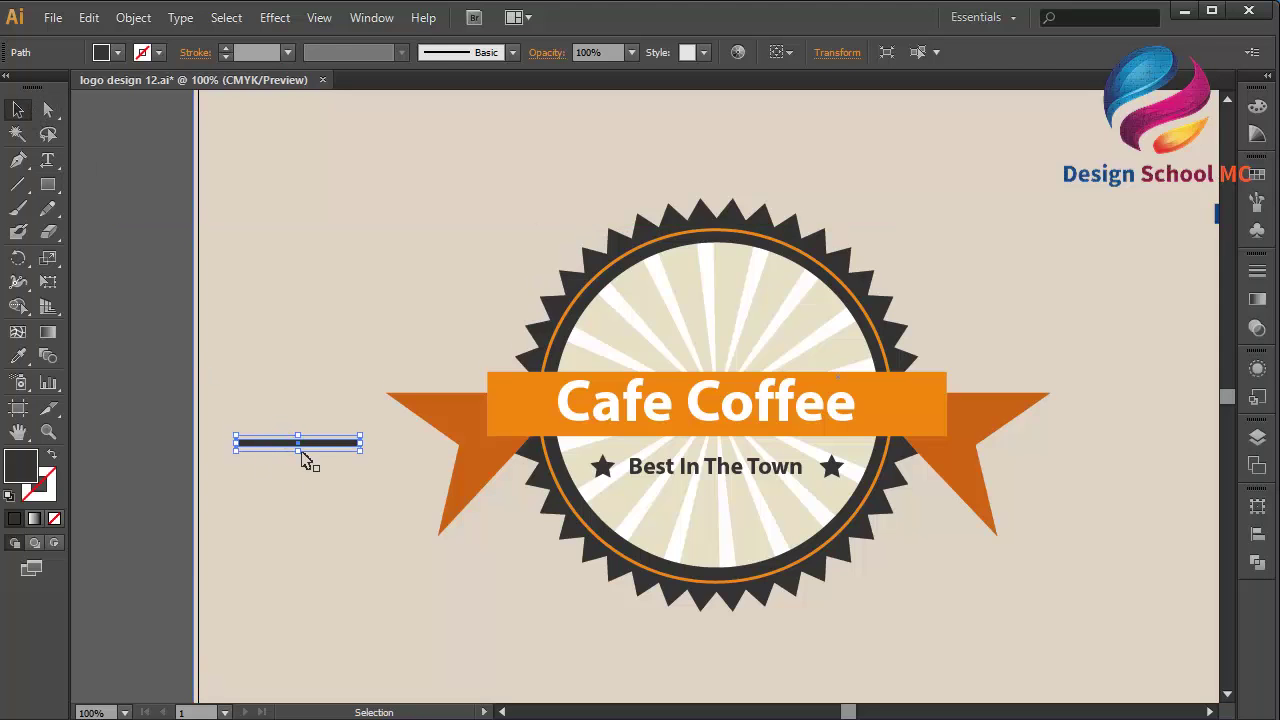
left_click_drag(297, 453, 737, 504)
Step: Copy the "Best In The Town" text, paste it in front, and move the duplicate straight down below the thin bar
left_click(721, 476)
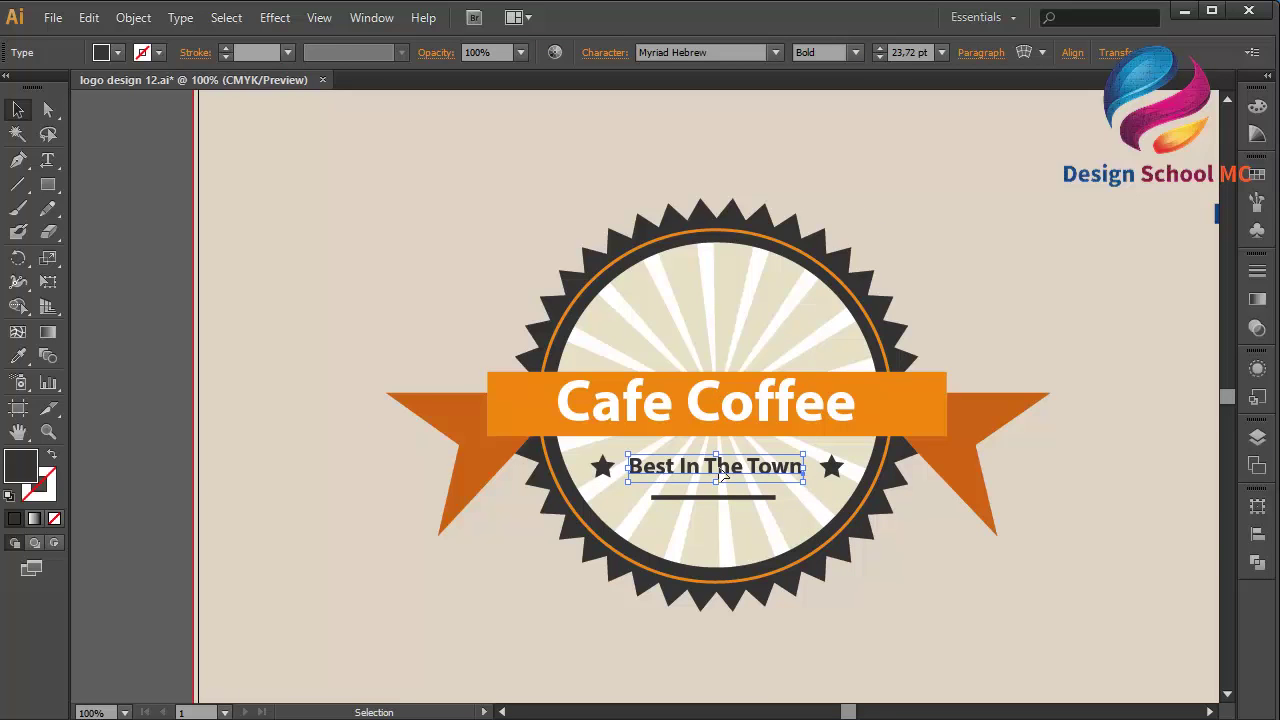
left_click(92, 17)
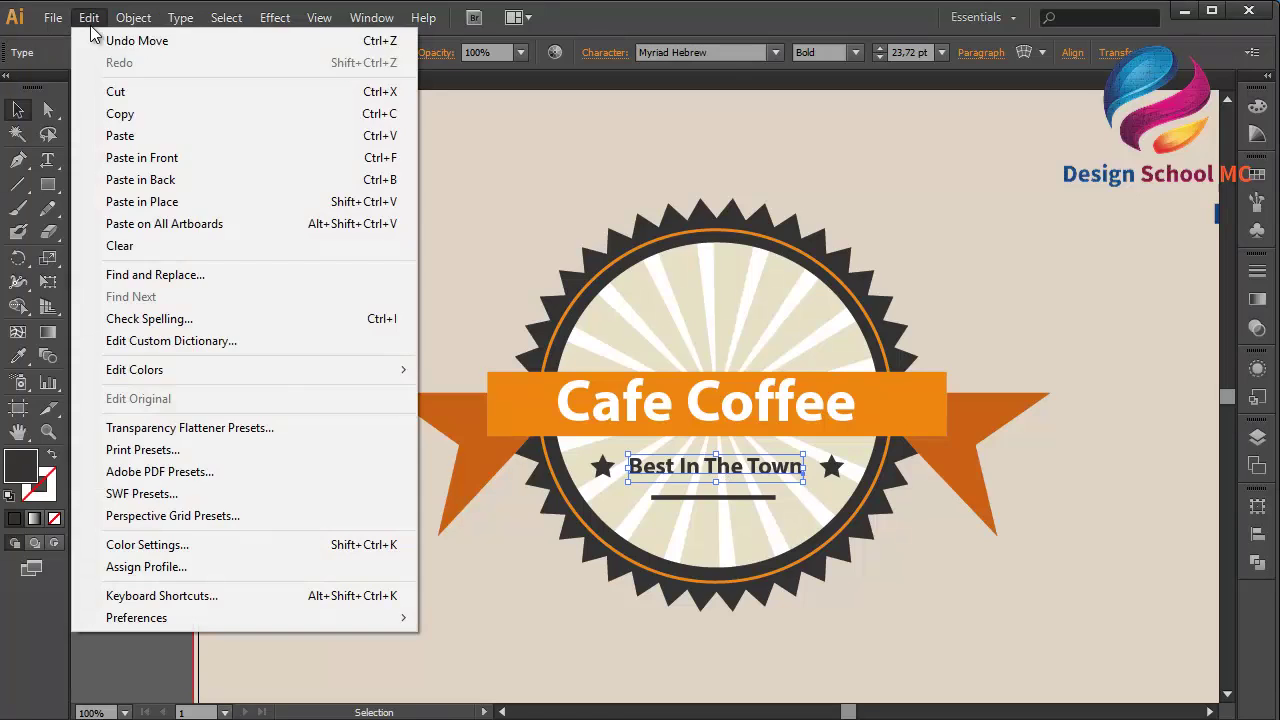
left_click(122, 118)
left_click(89, 17)
left_click(150, 158)
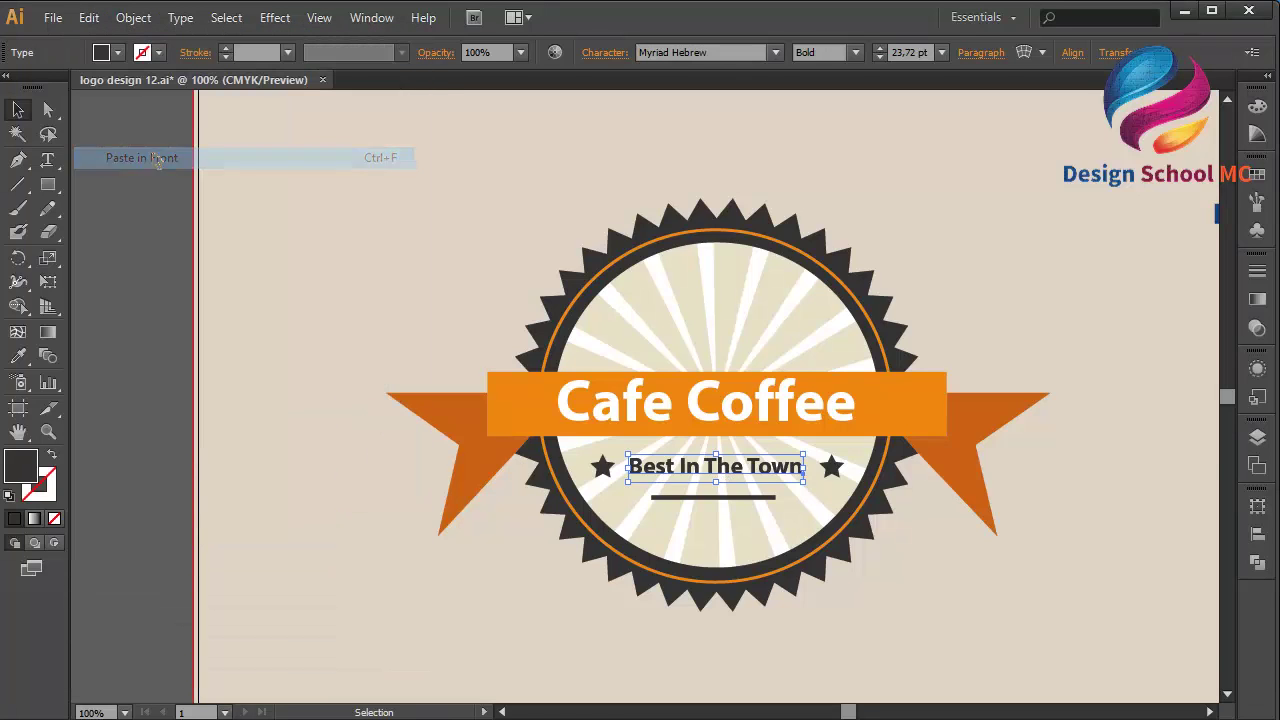
left_click_drag(680, 470, 690, 532)
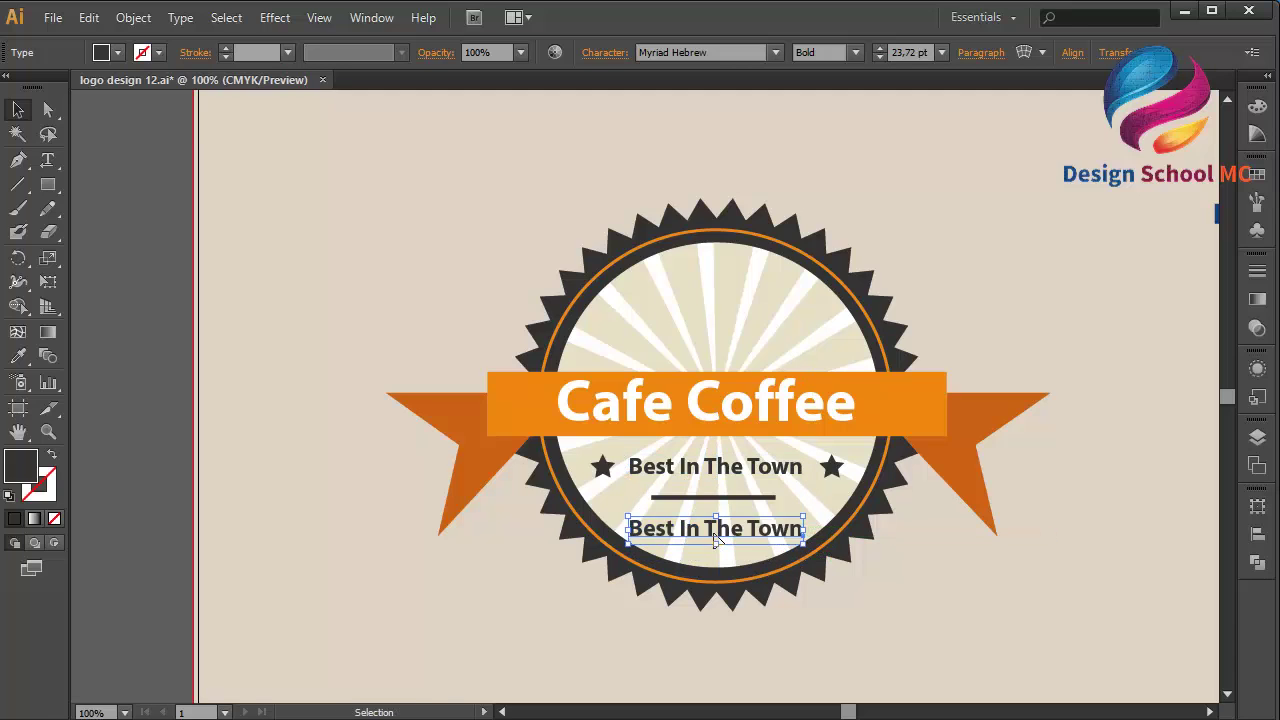
Step: Replace the wording of the duplicated text below the bar with "Guaranteed"
double_click(714, 530)
key("ctrl+a")
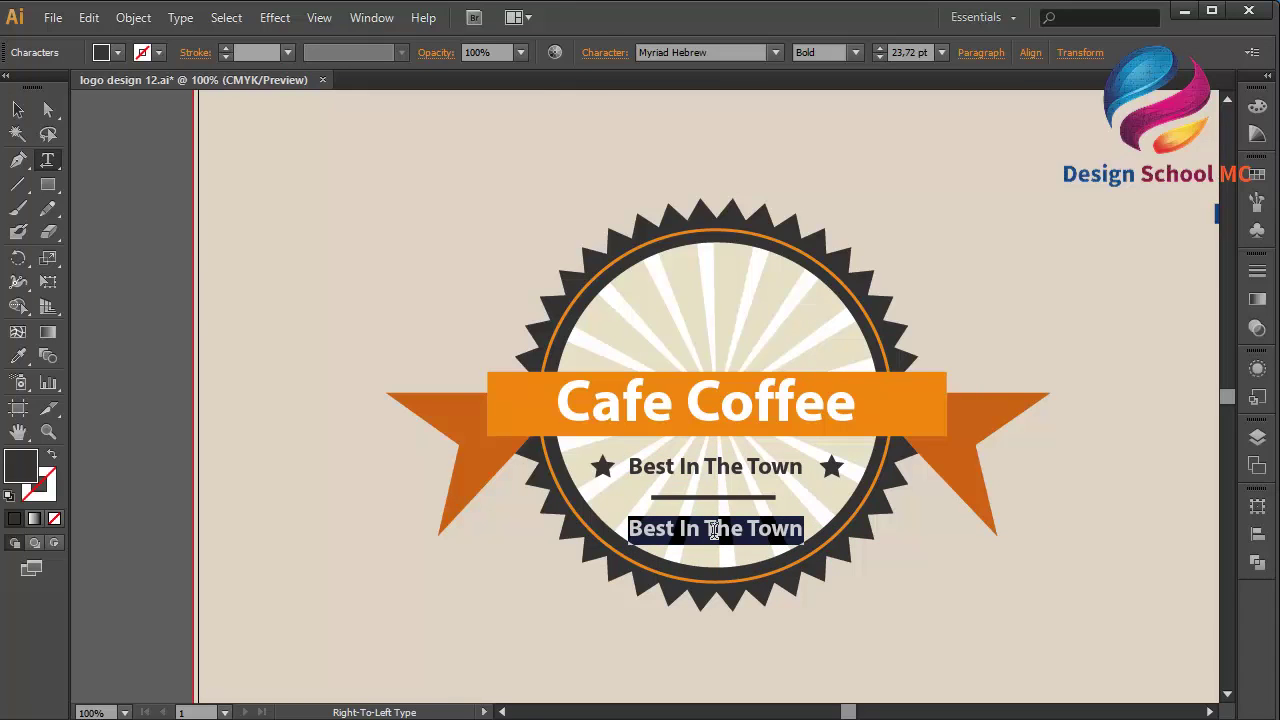
type("G")
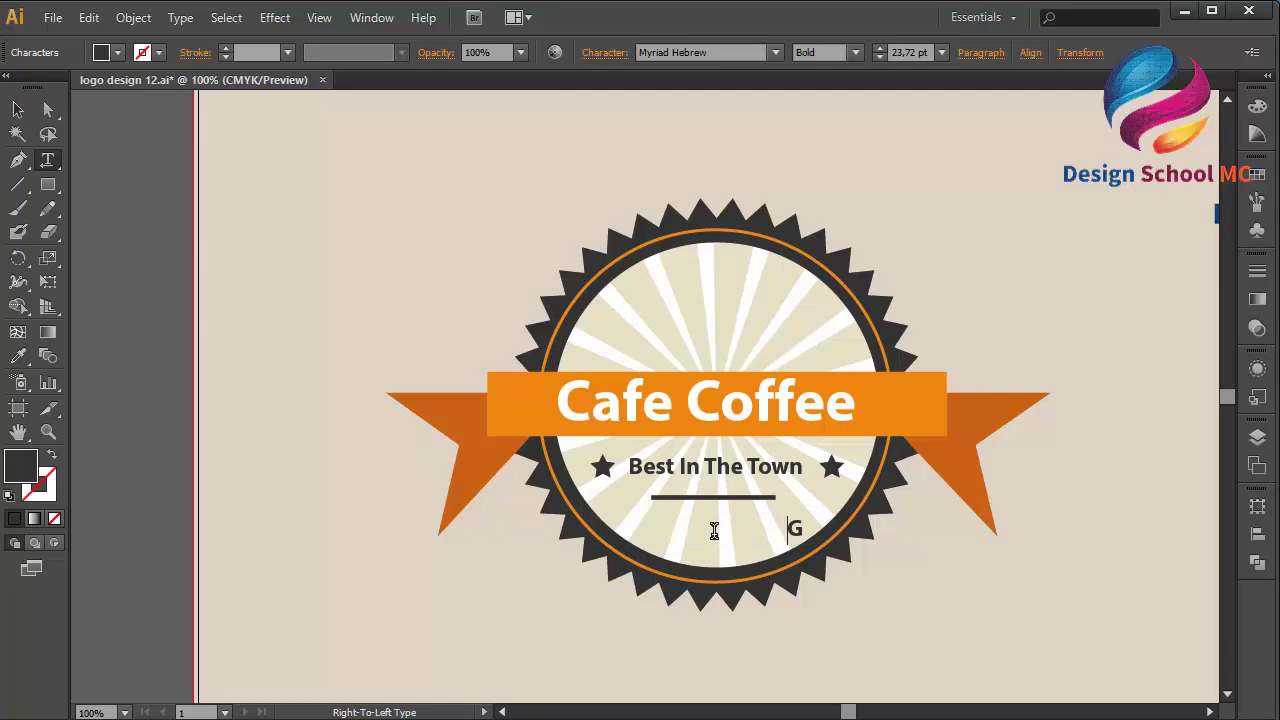
type("uarant")
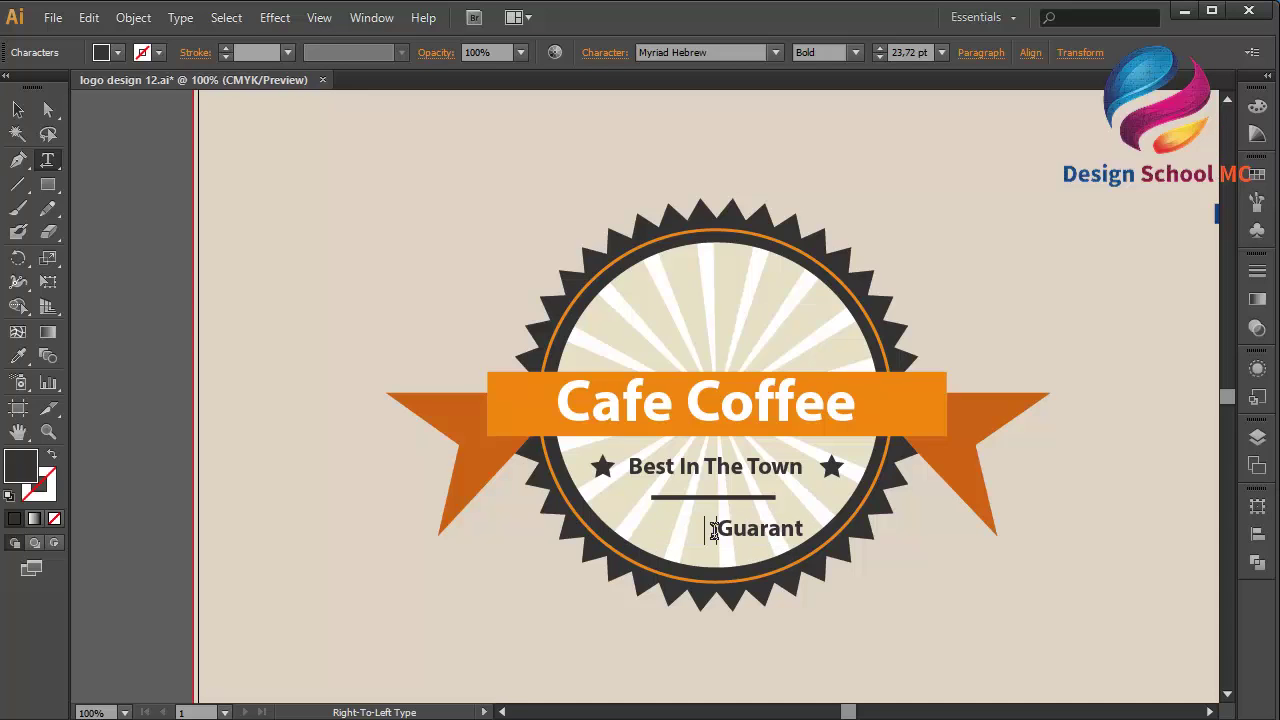
type("eed")
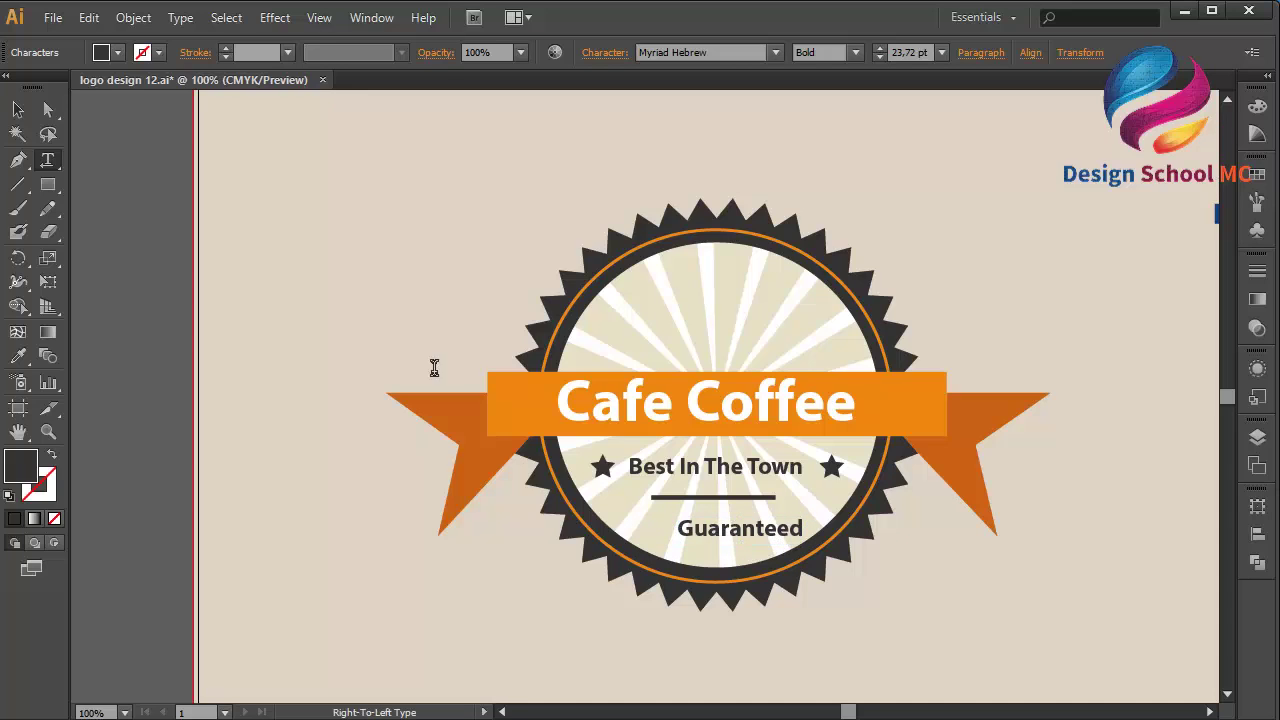
Step: Centre the "Guaranteed" text under the bar and scale it to about 21.5 pt
left_click(18, 110)
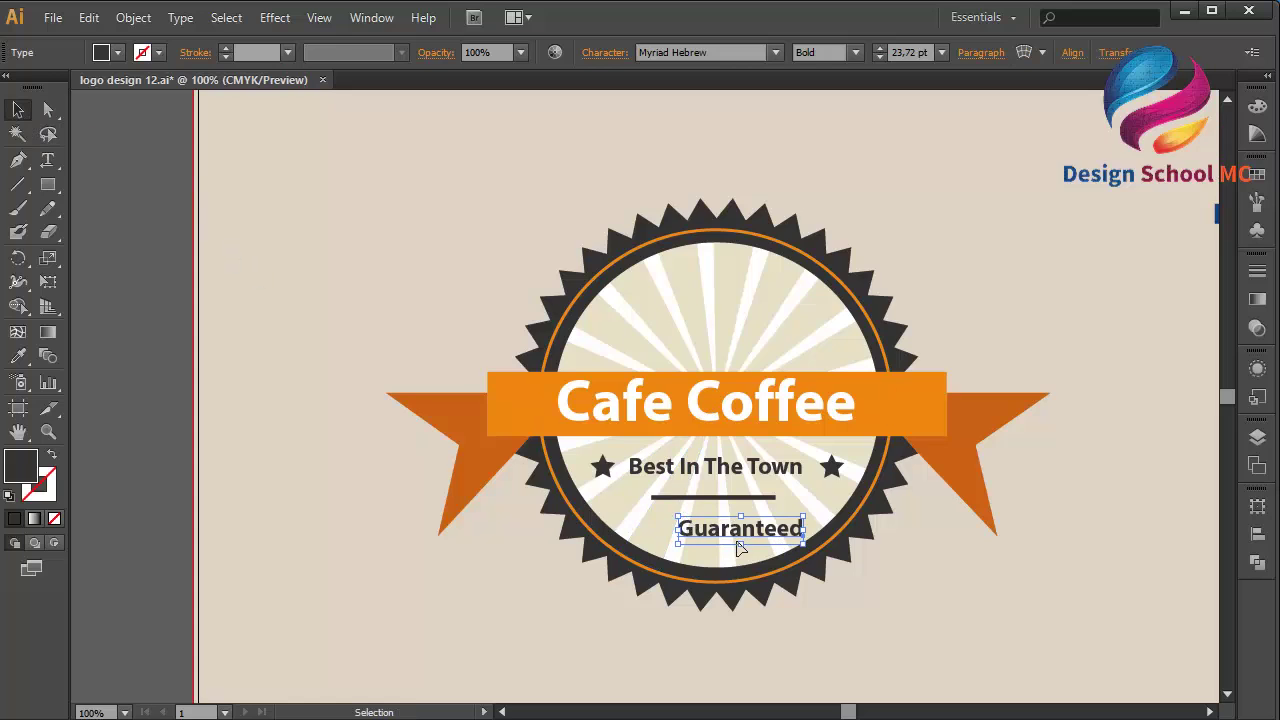
mouse_move(739, 543)
left_mouse_down()
mouse_move(789, 531)
mouse_move(735, 535)
left_mouse_up()
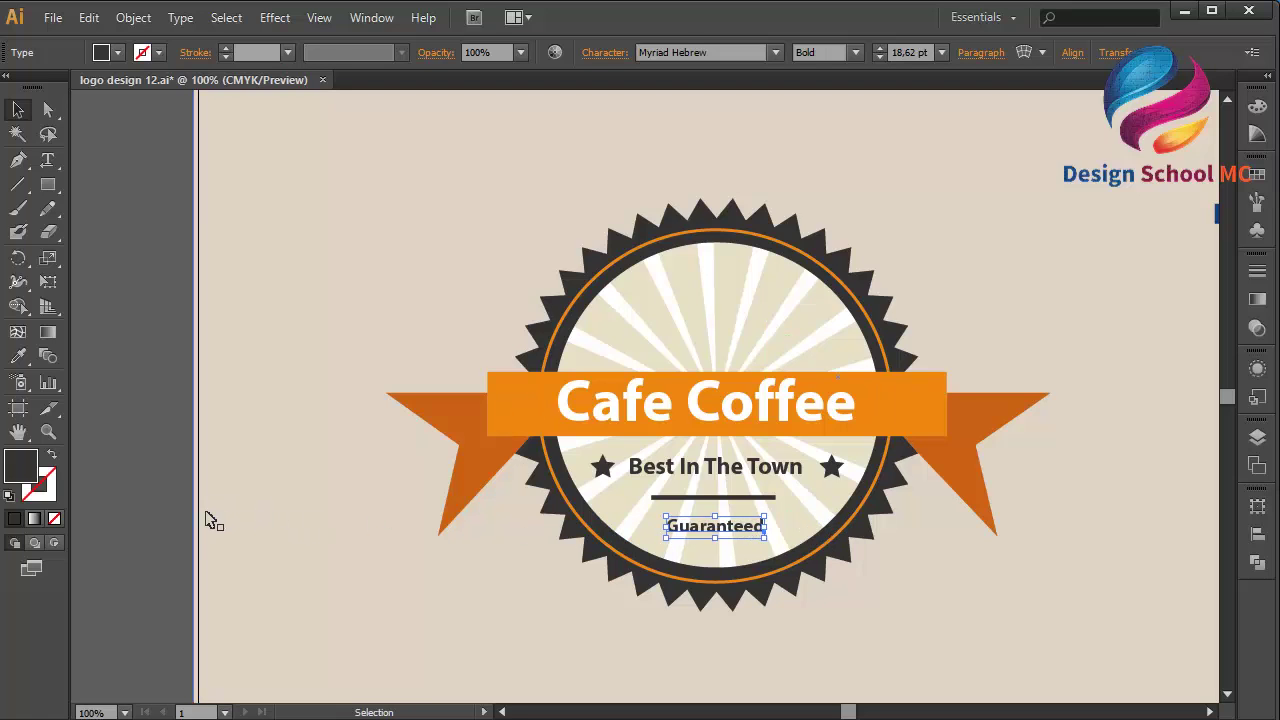
left_click(143, 520)
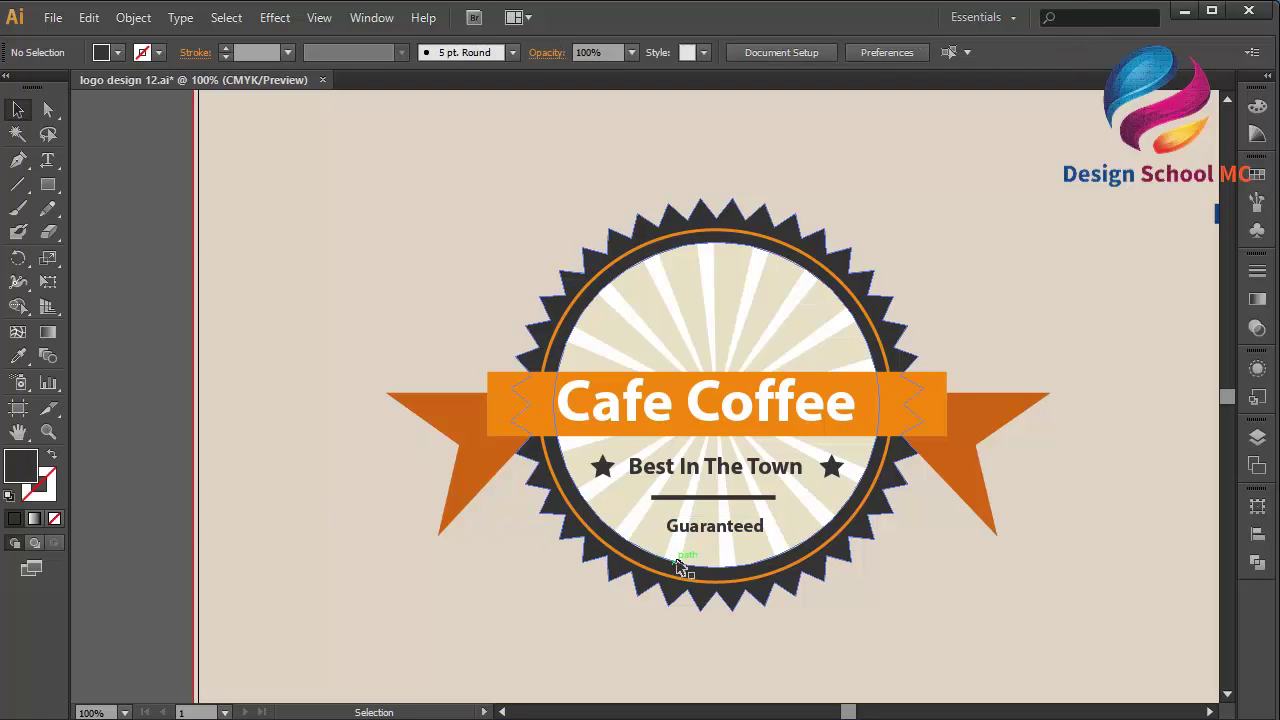
left_click(737, 538)
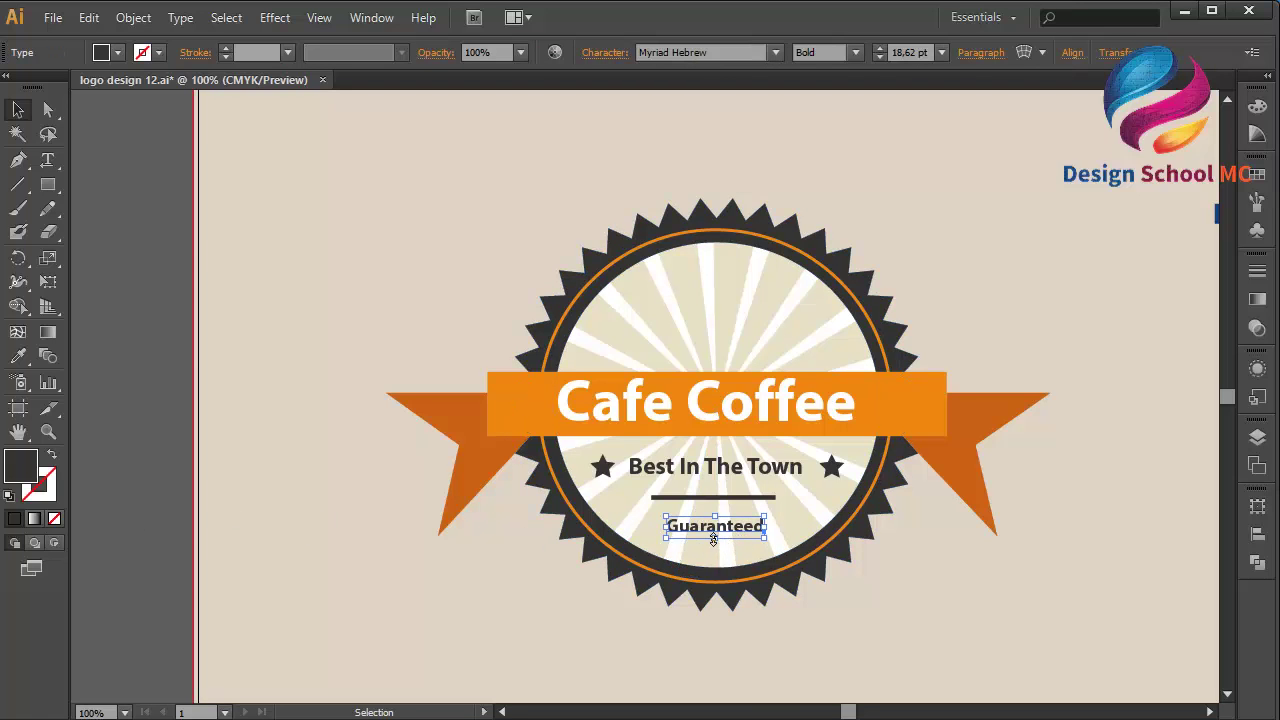
mouse_move(716, 541)
left_mouse_down()
mouse_move(700, 552)
mouse_move(714, 545)
left_mouse_up()
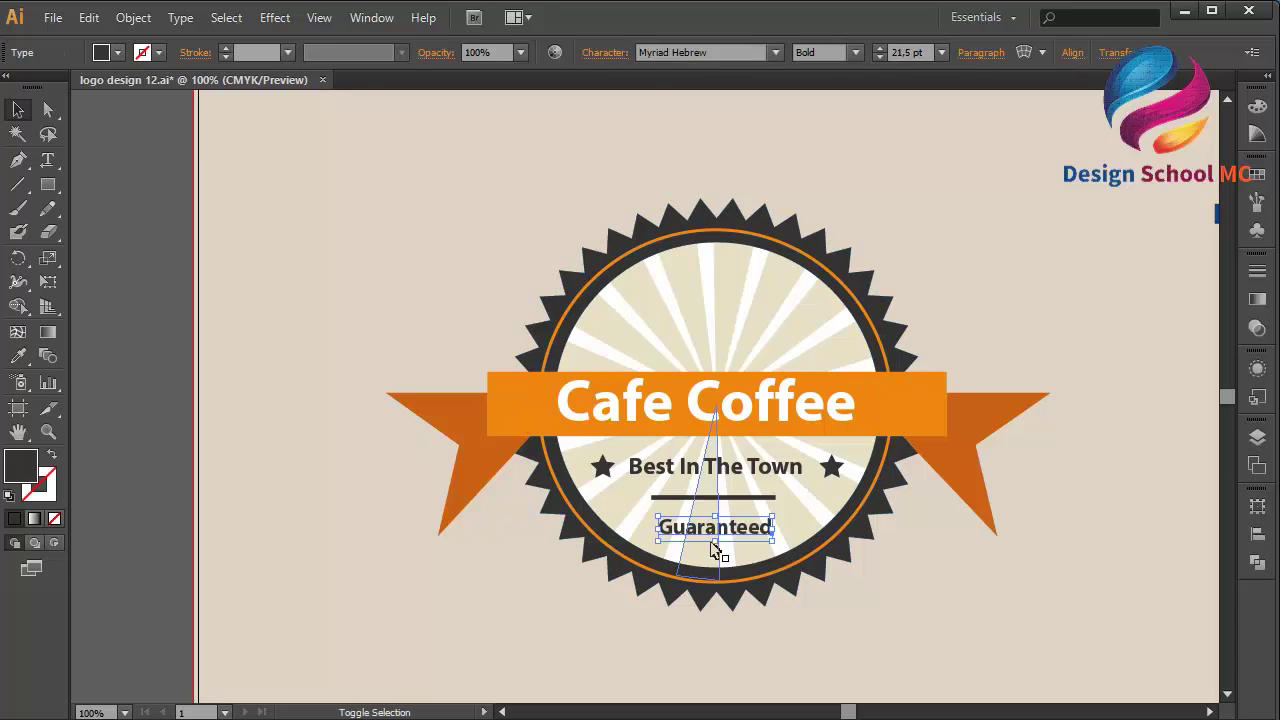
left_click(145, 488)
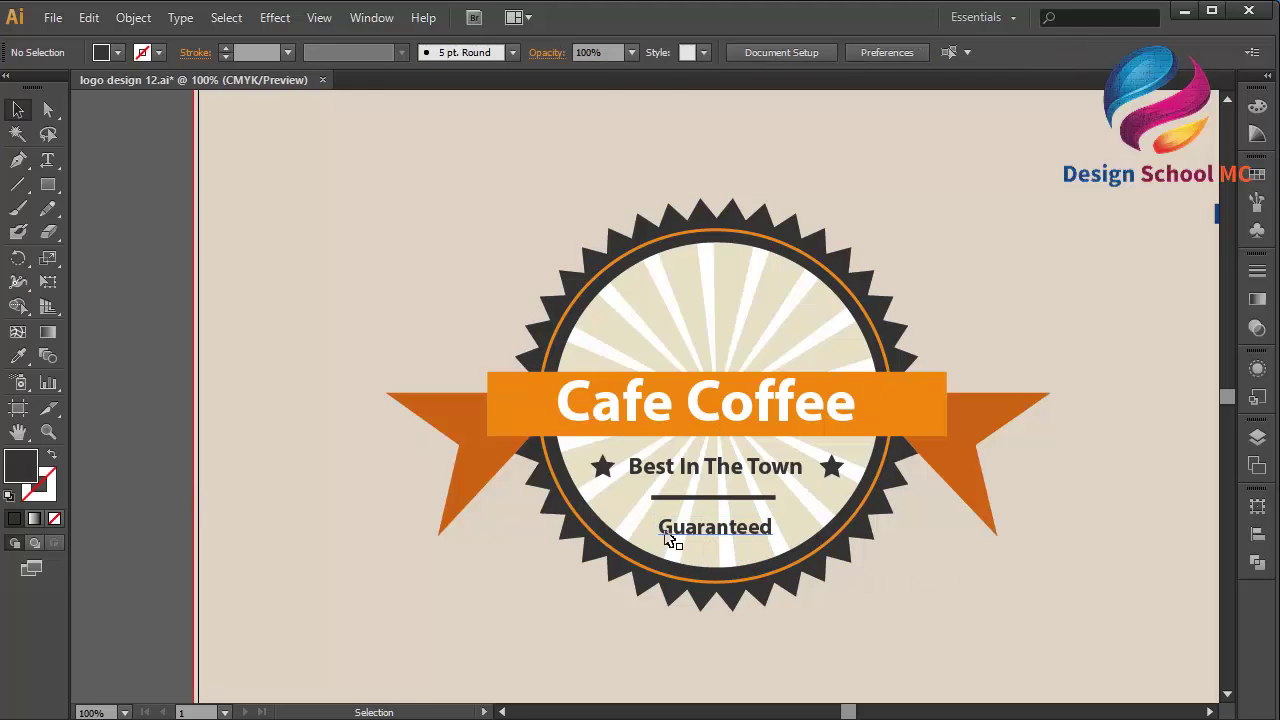
Step: Widen the letter spacing throughout the "Guaranteed" text so it extends slightly wider than the thin bar
key("t")
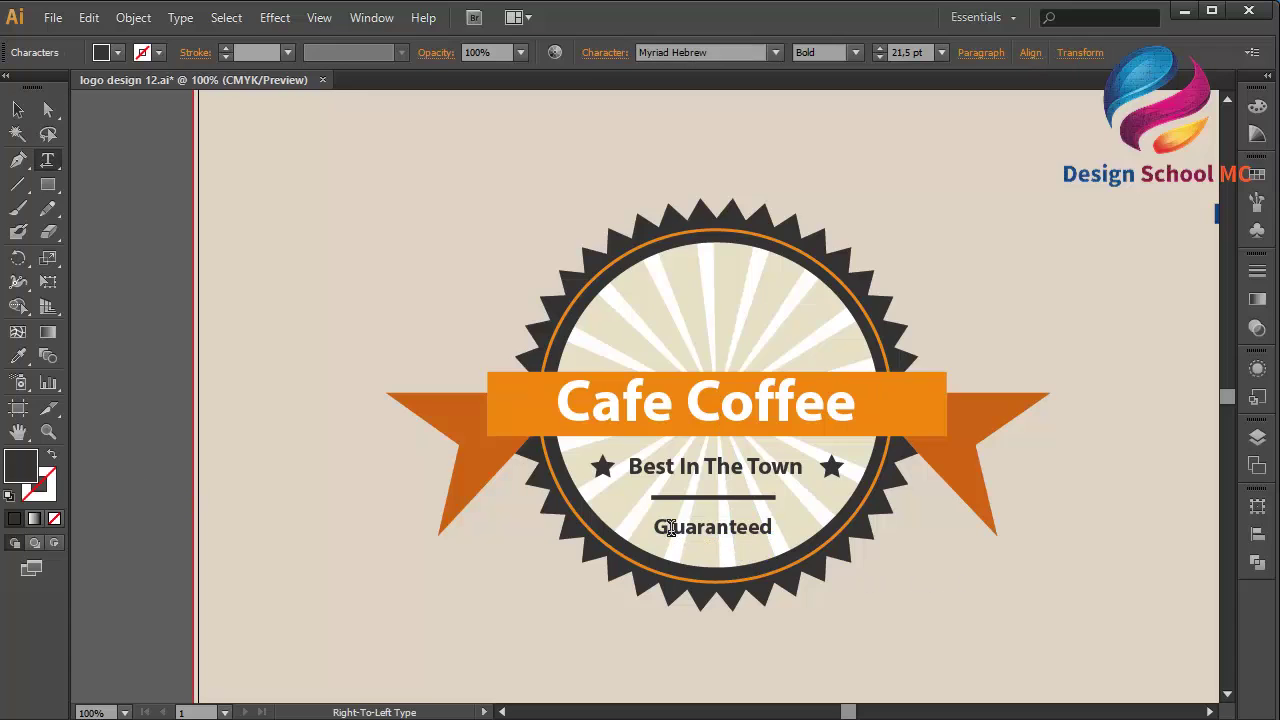
key("alt+Right")
key("alt+Right")
key("alt+Right")
key("alt+Right")
key("alt+Right")
key("alt+Right")
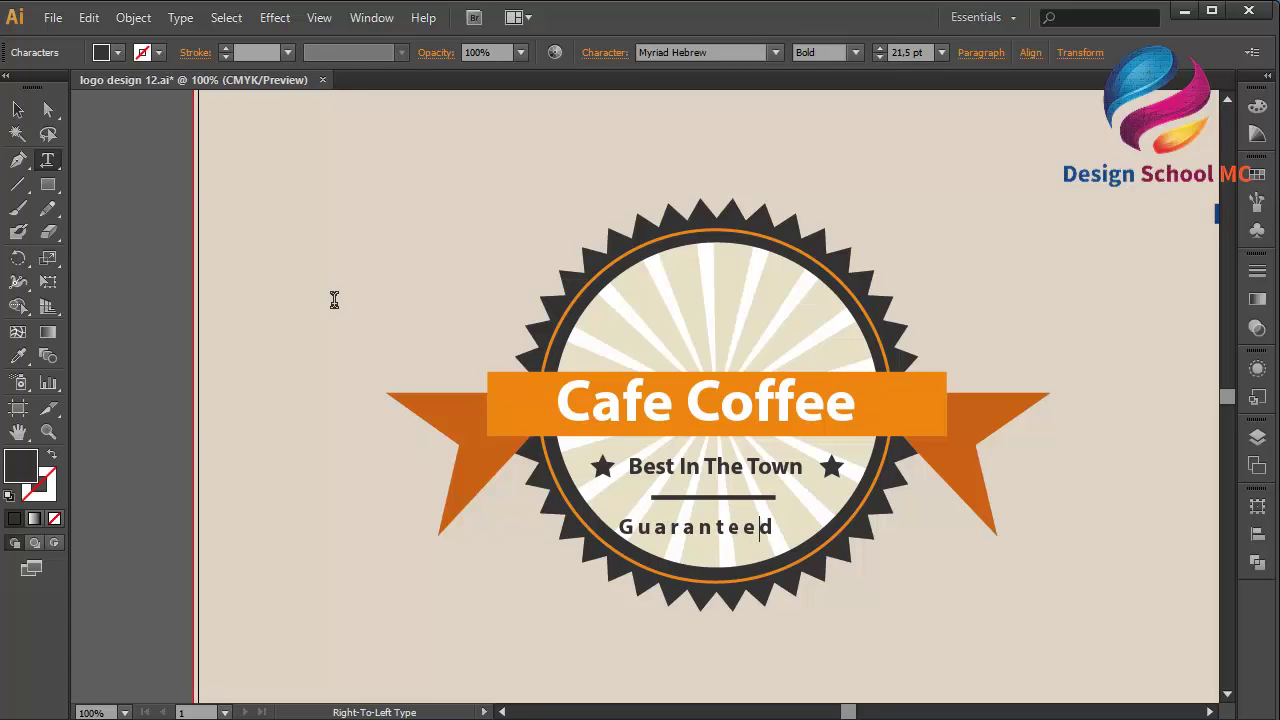
left_click(18, 109)
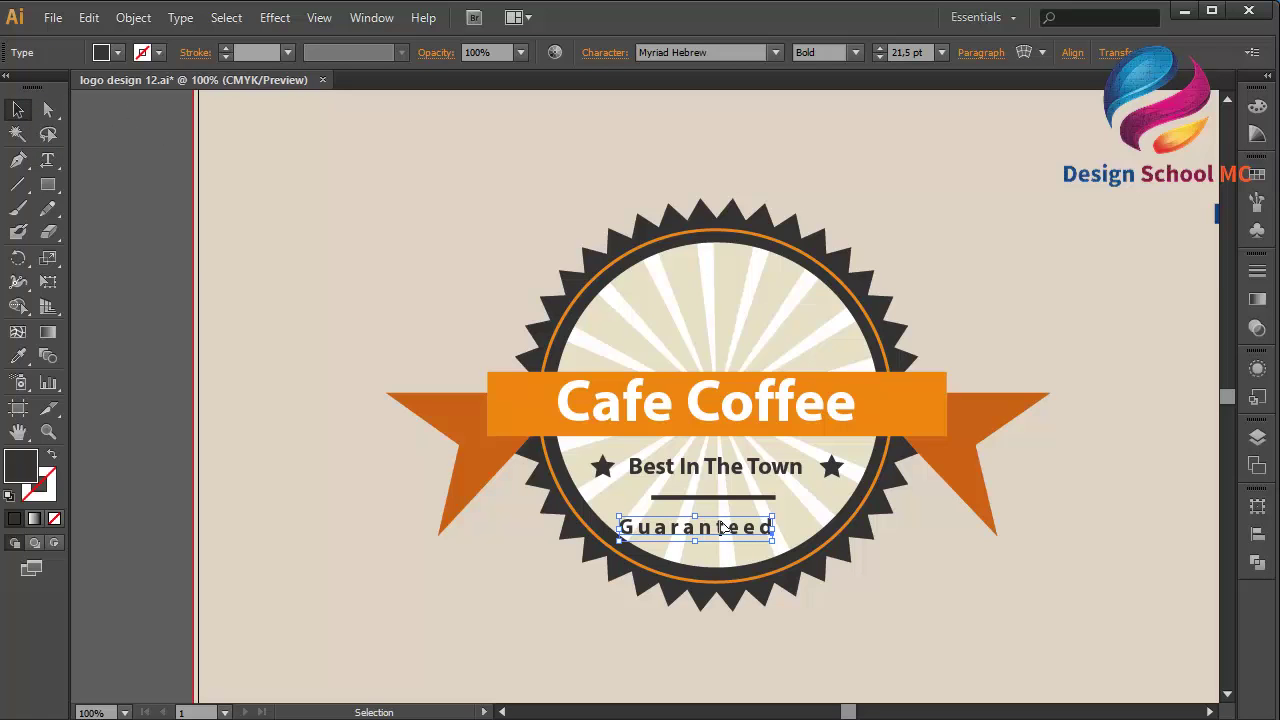
Step: Move the spaced-out "Guaranteed" text slightly up and centre it beneath the thin bar, then deselect it
left_click_drag(727, 537, 742, 534)
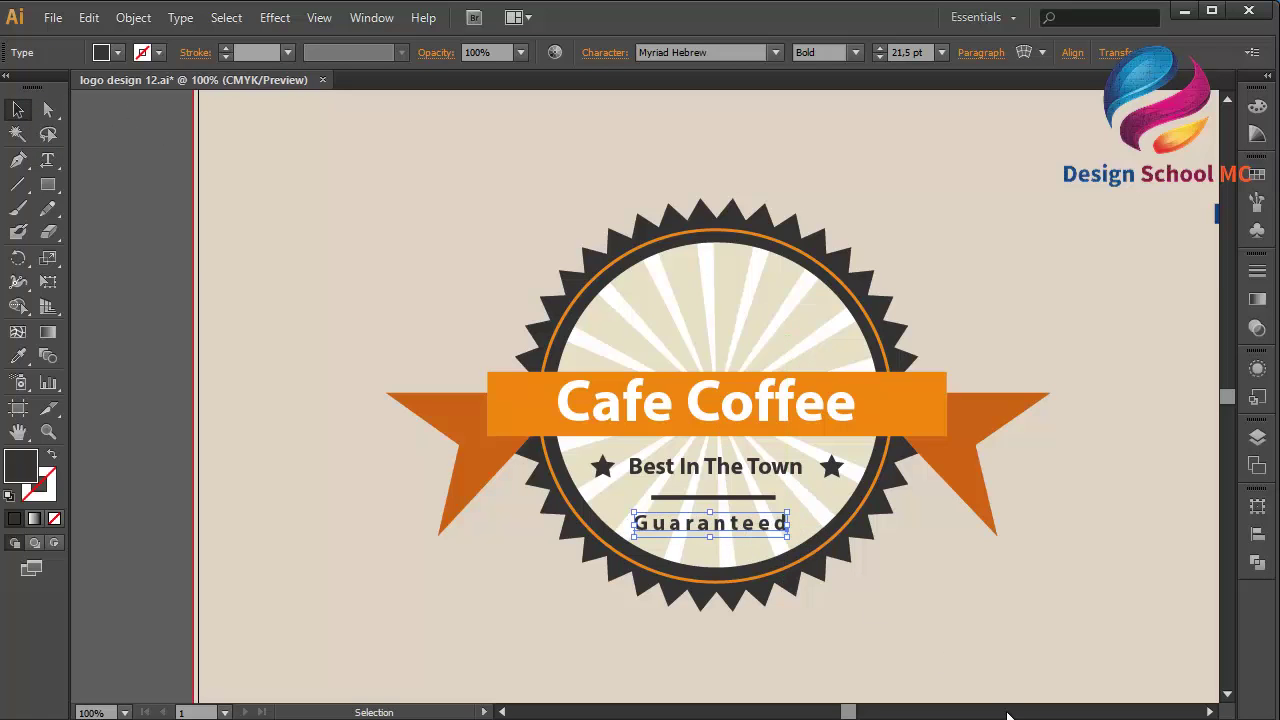
key("Right")
key("Right")
key("Right")
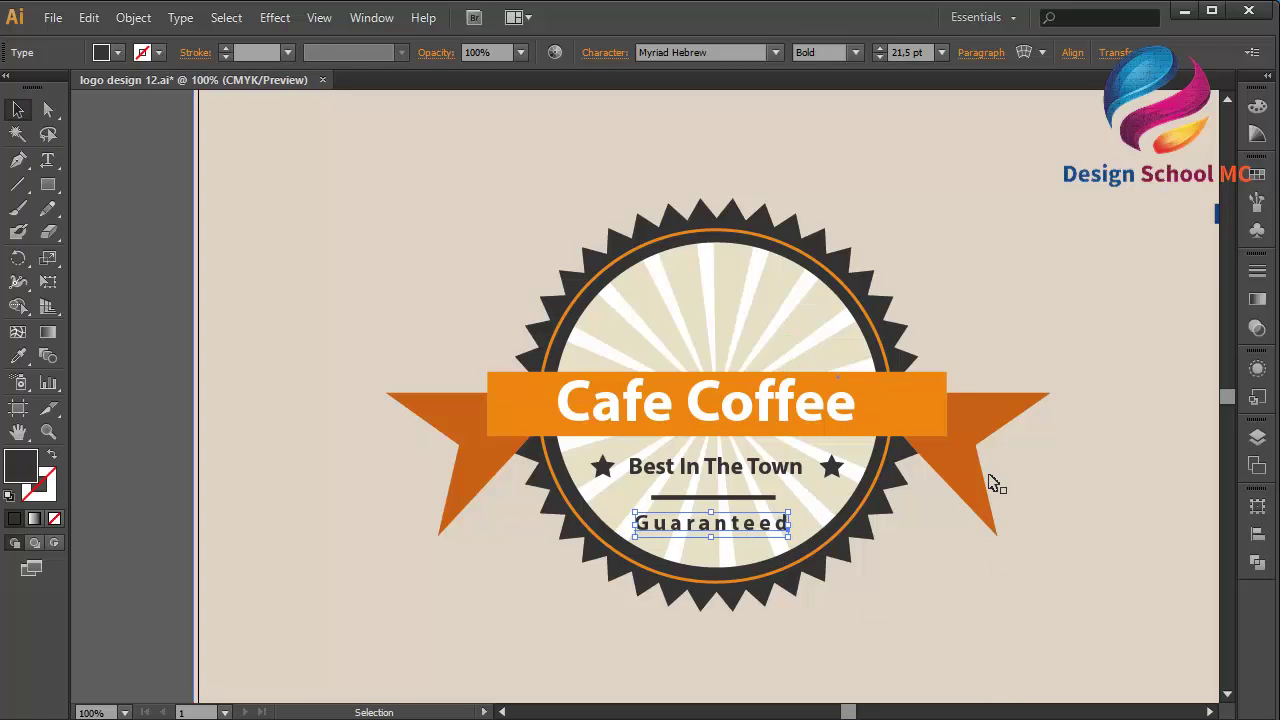
left_click(688, 412)
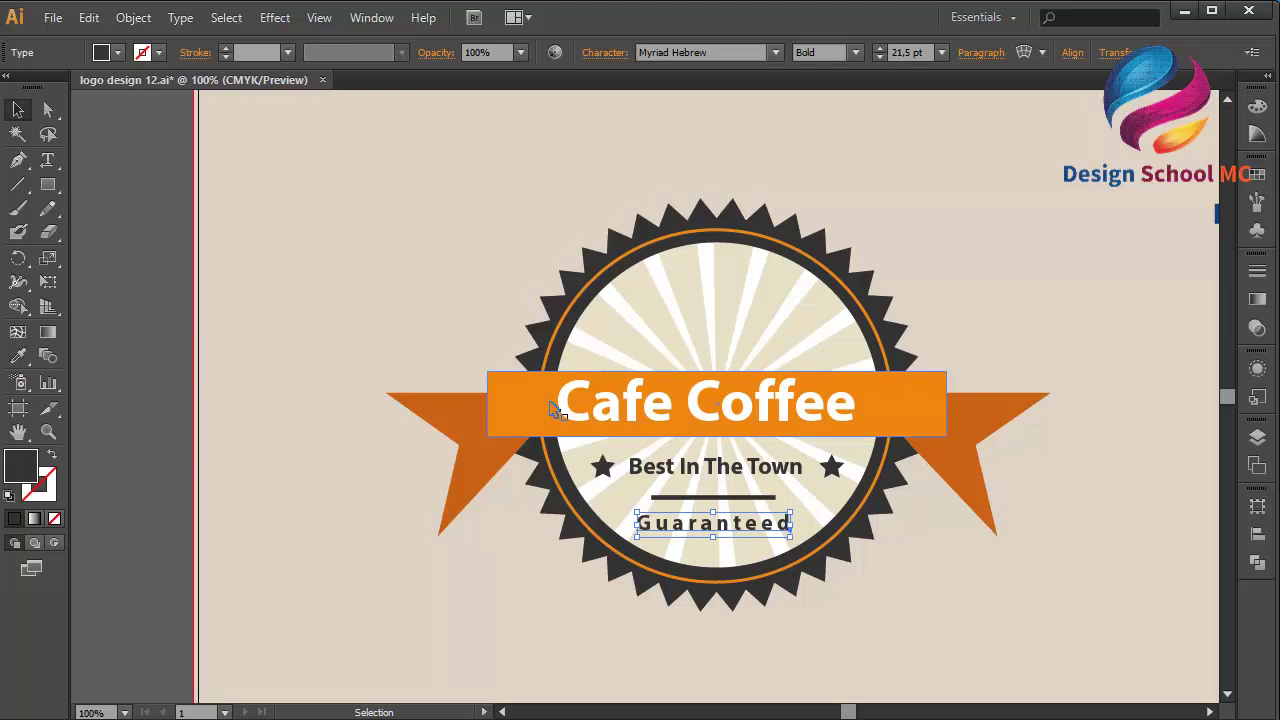
left_click(116, 341)
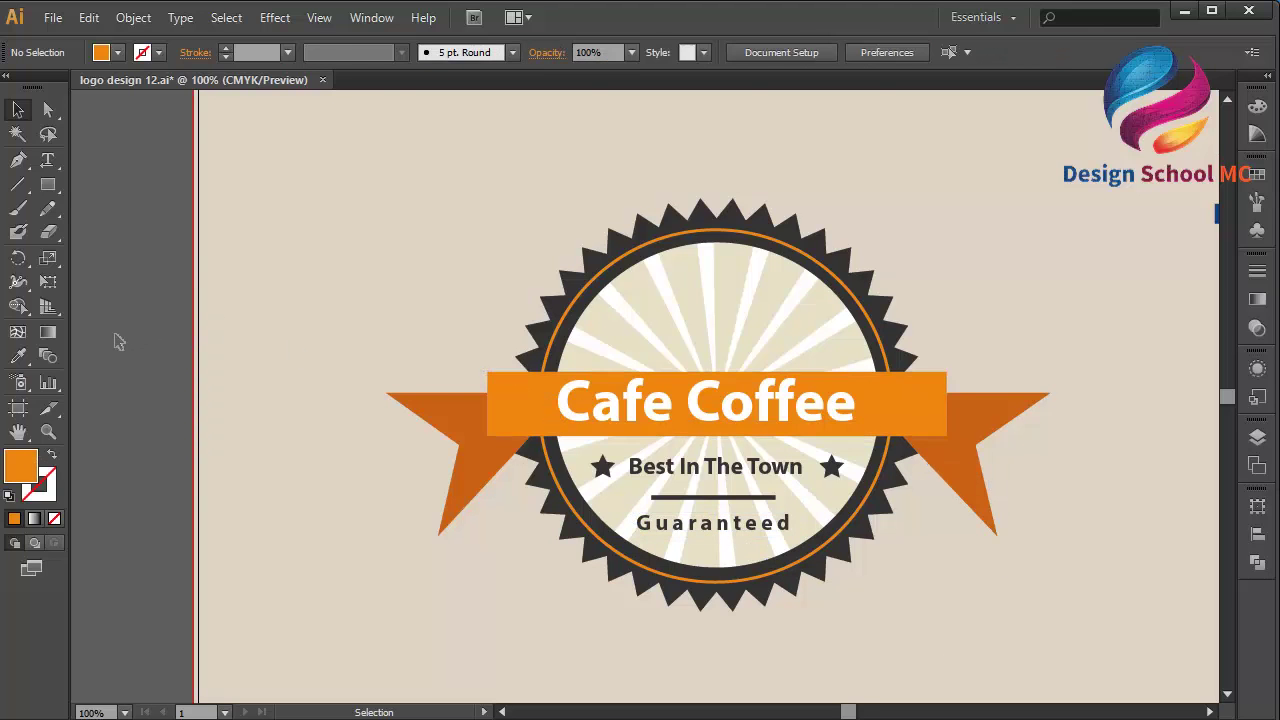
Step: Copy the "Best In The Town" text, paste it in front, and move the duplicate straight up above the orange ribbon
left_click(745, 476)
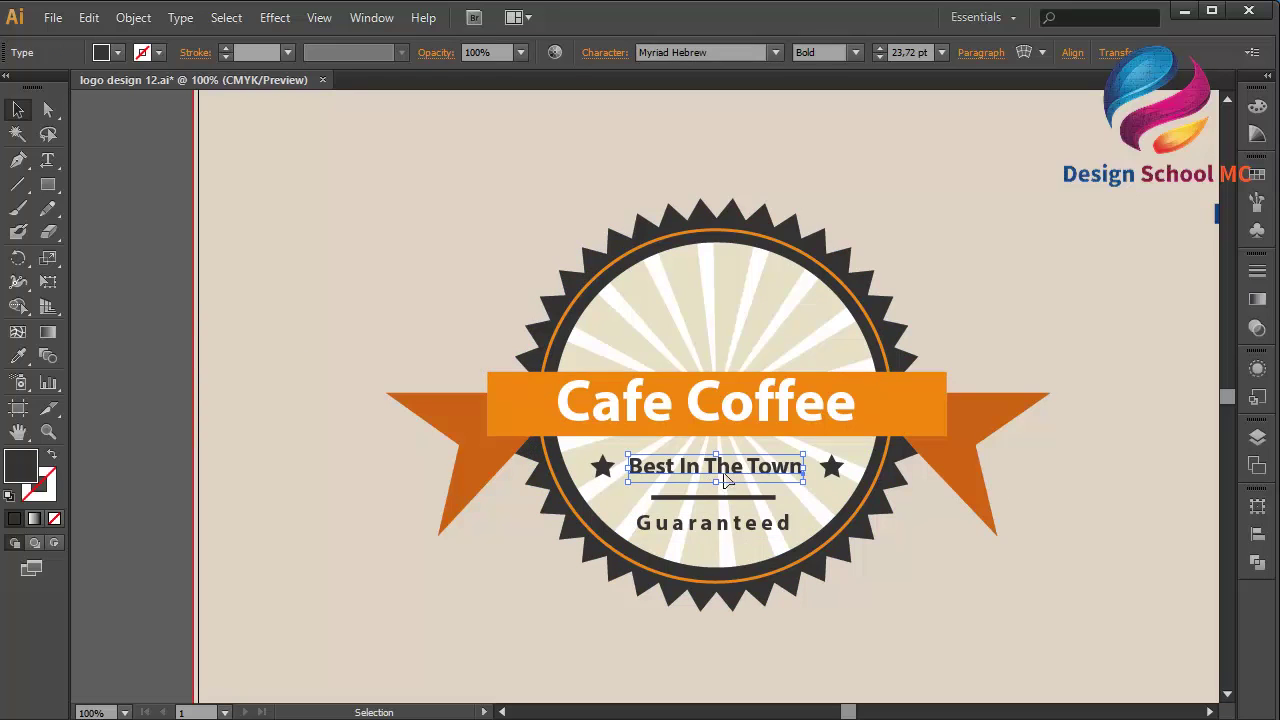
left_click(92, 15)
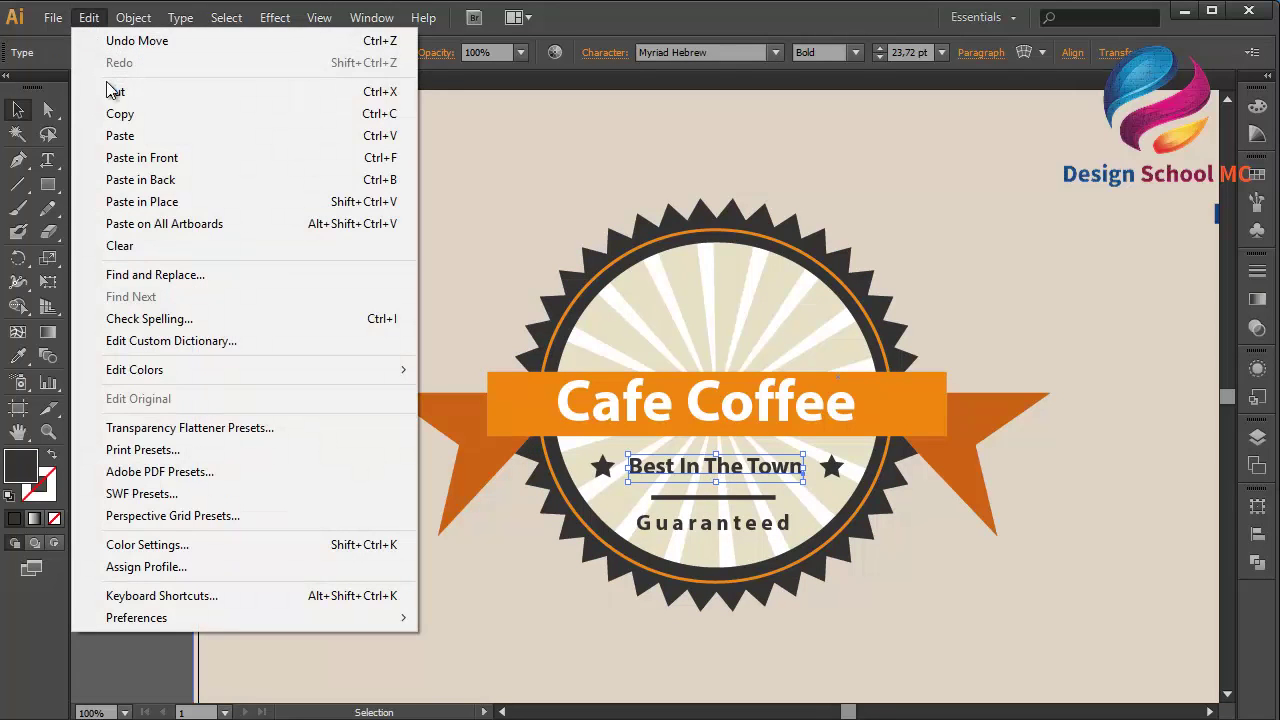
left_click(124, 118)
left_click(89, 17)
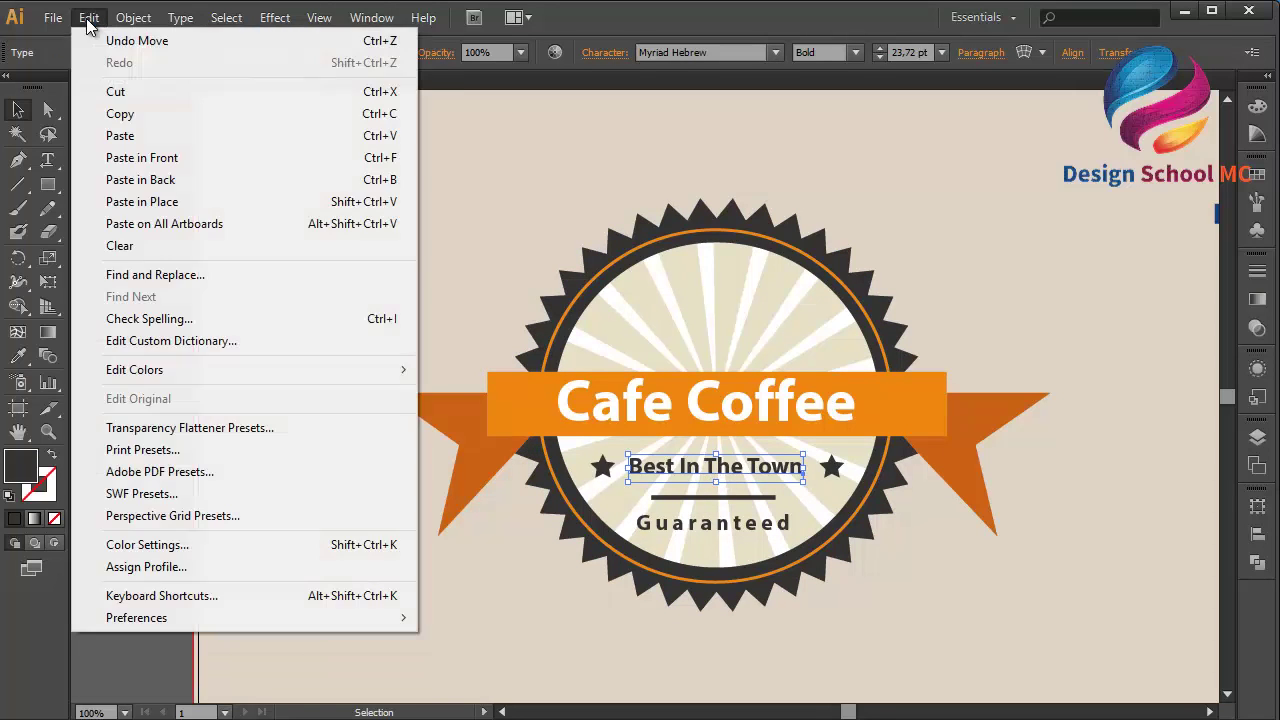
left_click(143, 157)
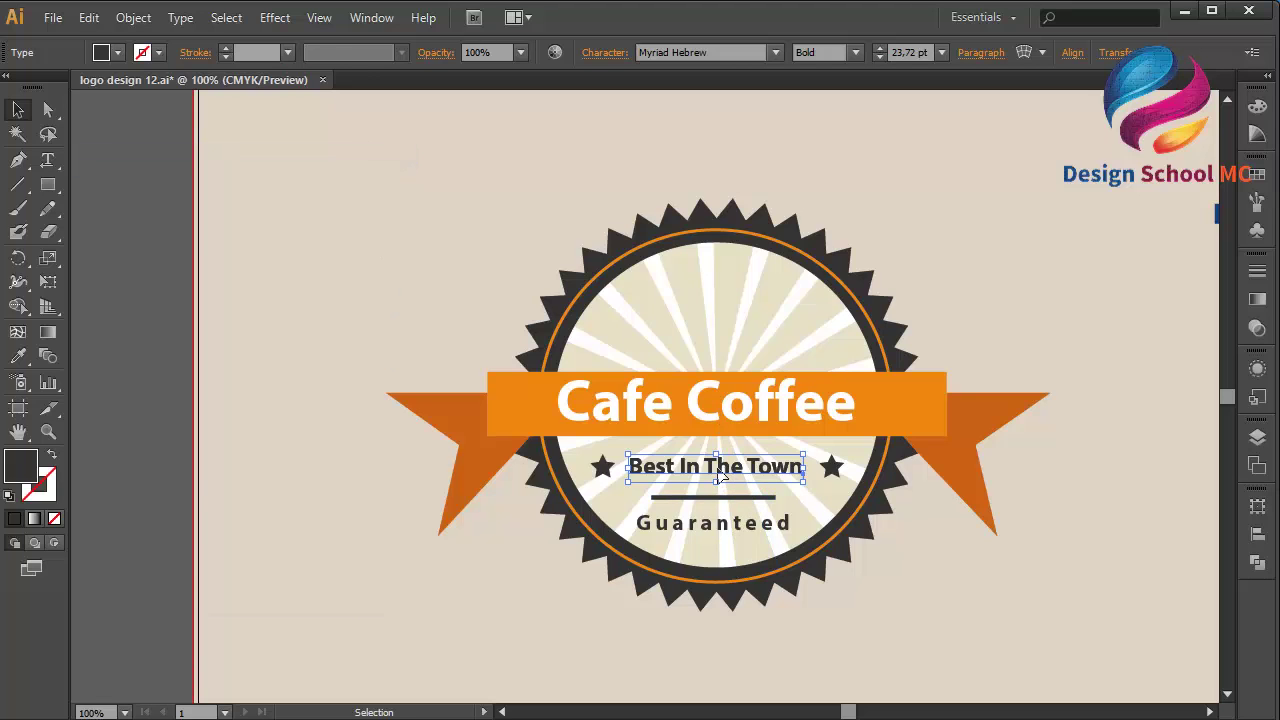
left_click_drag(719, 477, 714, 342)
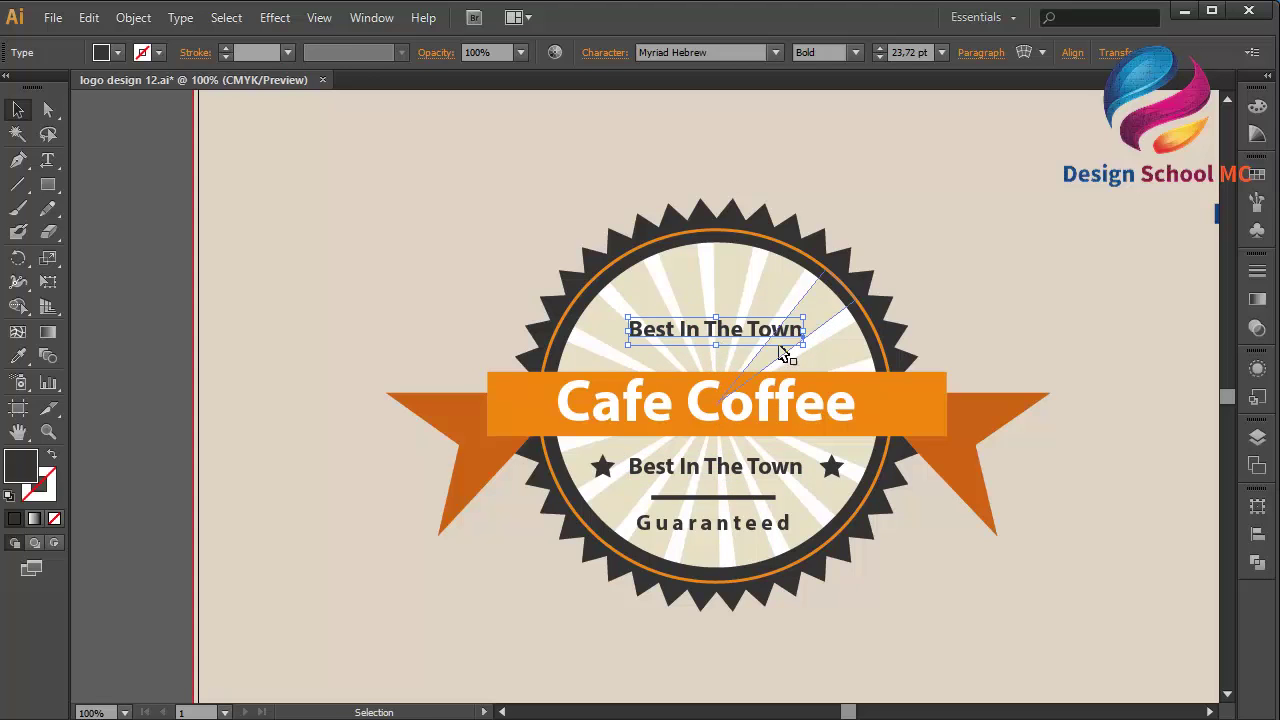
key("Down")
key("Down")
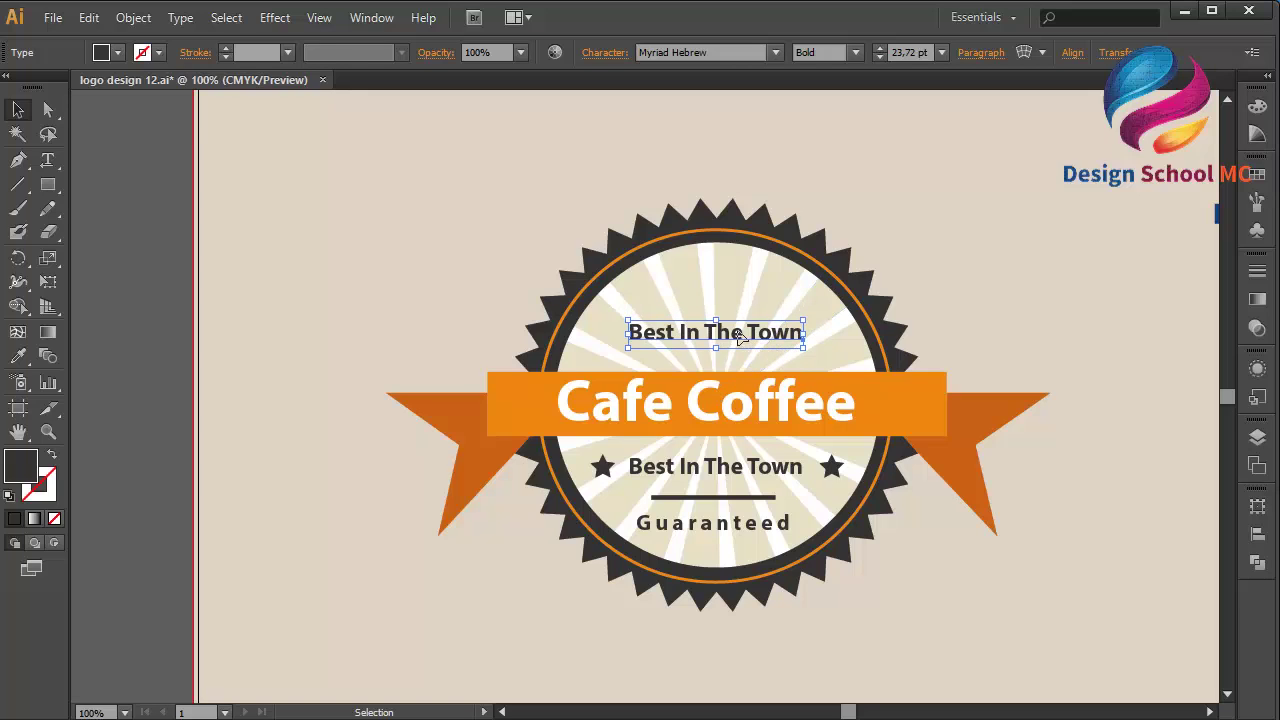
Step: Replace the wording of the duplicated text above the ribbon with "Design School MC"
double_click(738, 338)
key("ctrl+a")
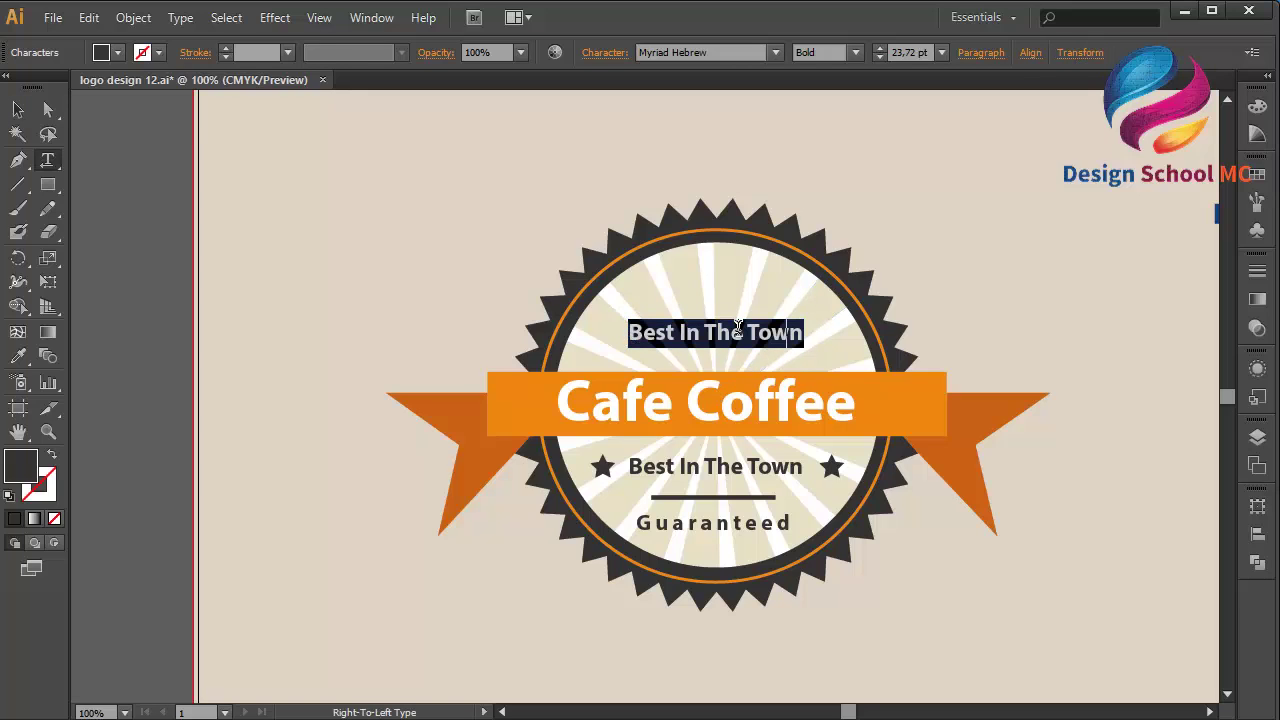
type("Desig")
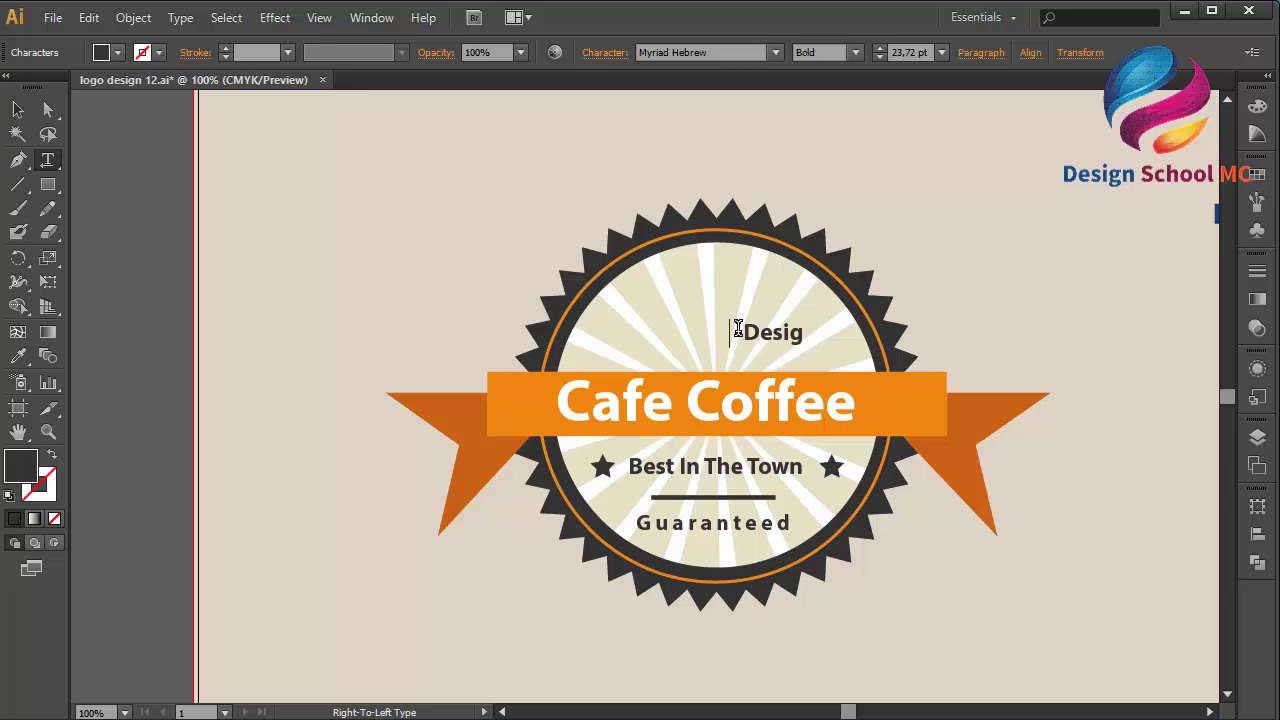
type("n Tut")
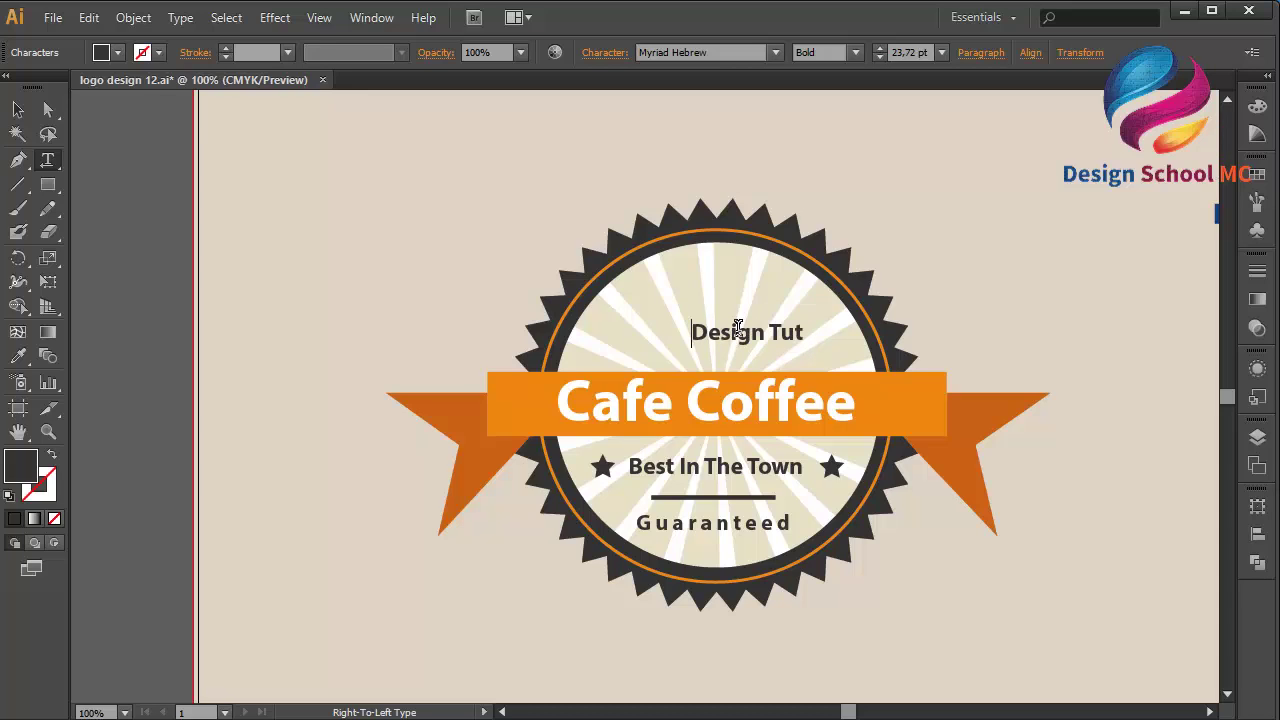
key("ctrl+a")
type("Desig")
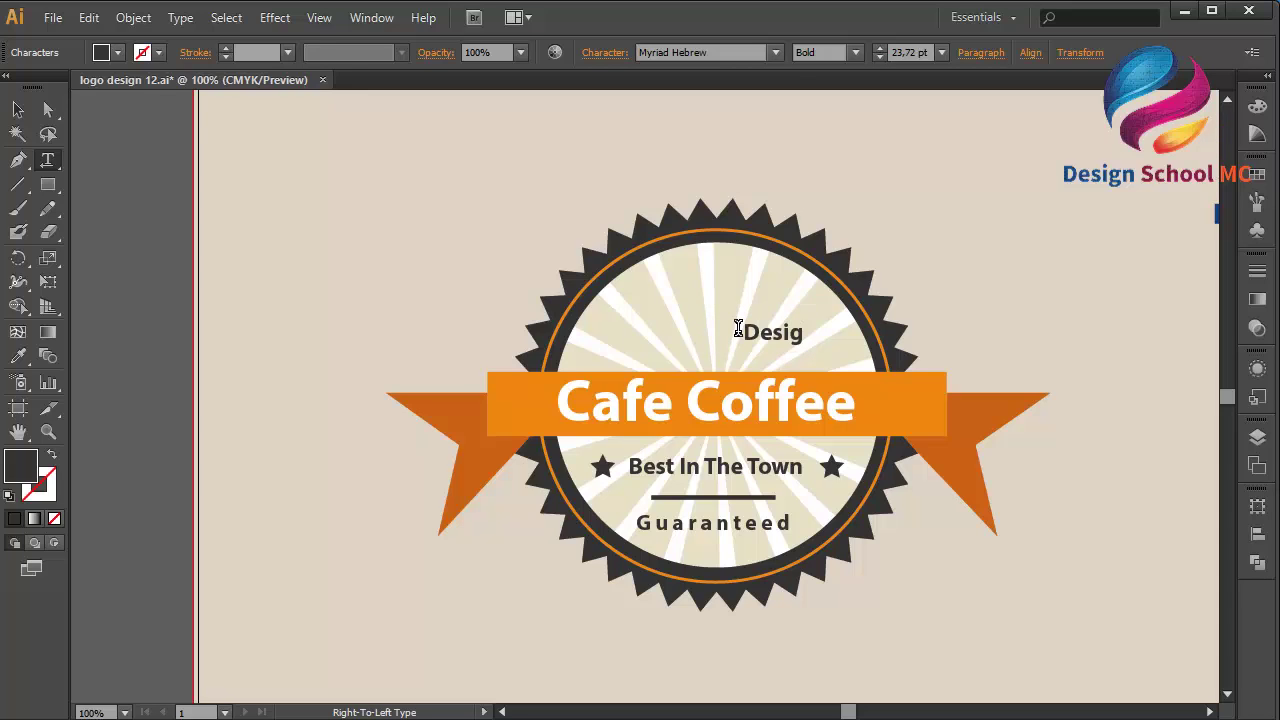
type("n Schoo")
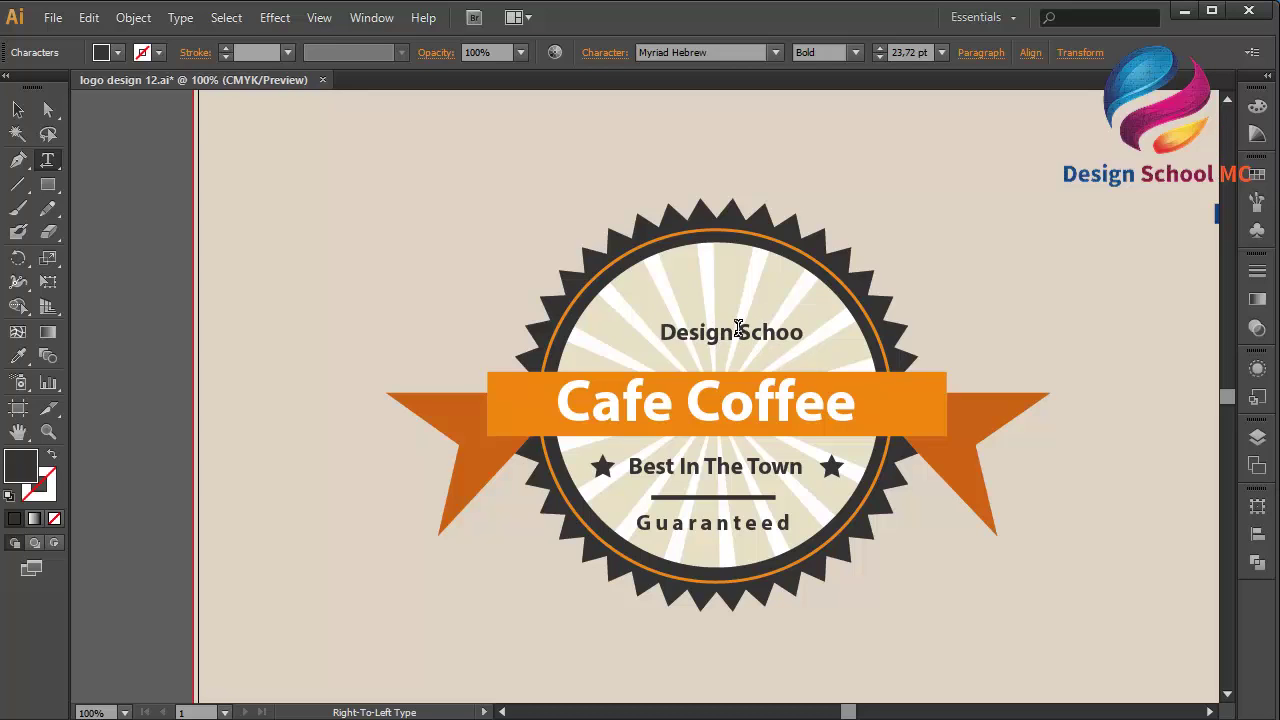
type("l MC")
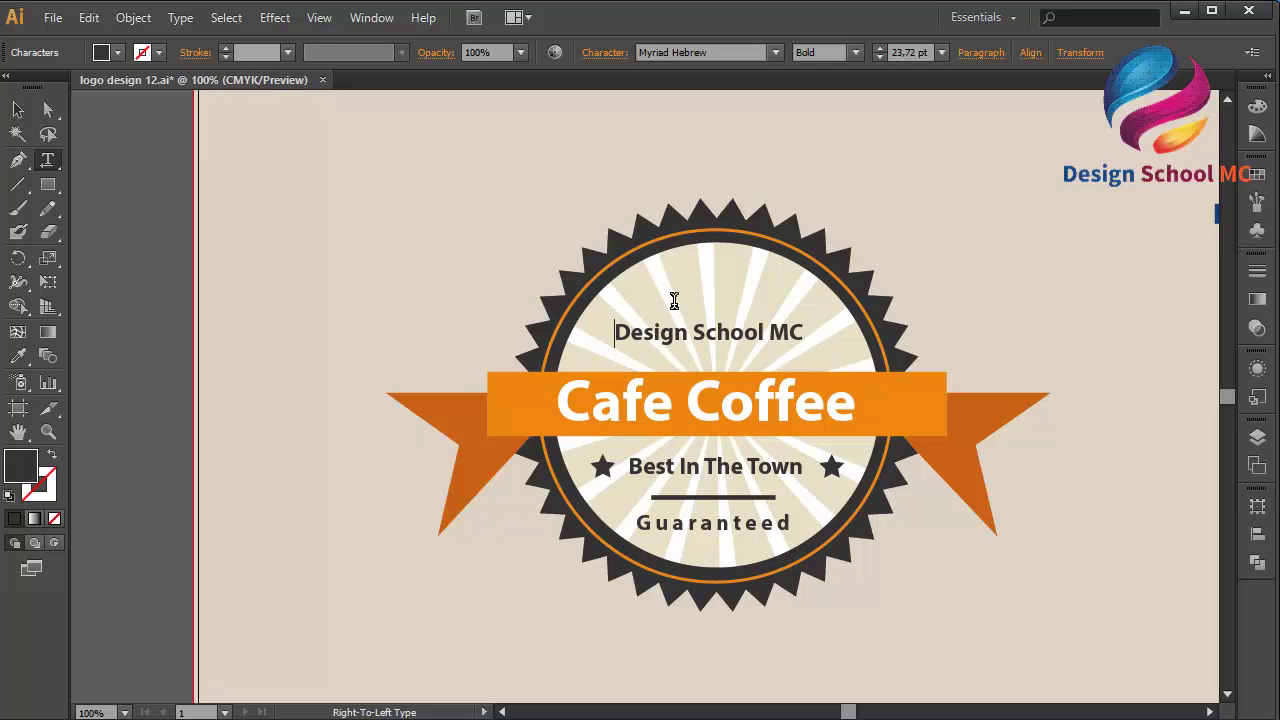
left_click(19, 112)
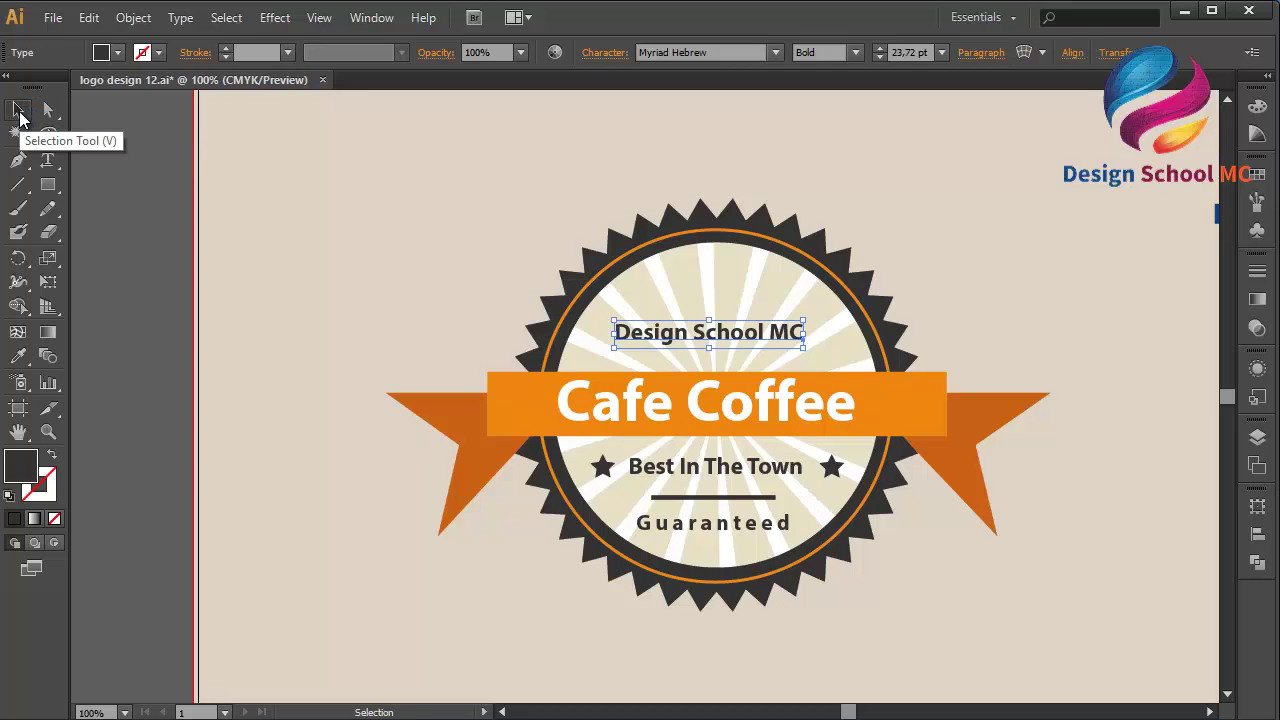
Step: Nudge the "Design School MC" text about 5 px down towards the ribbon
key("Down")
key("Down")
key("Down")
key("Down")
key("Down")
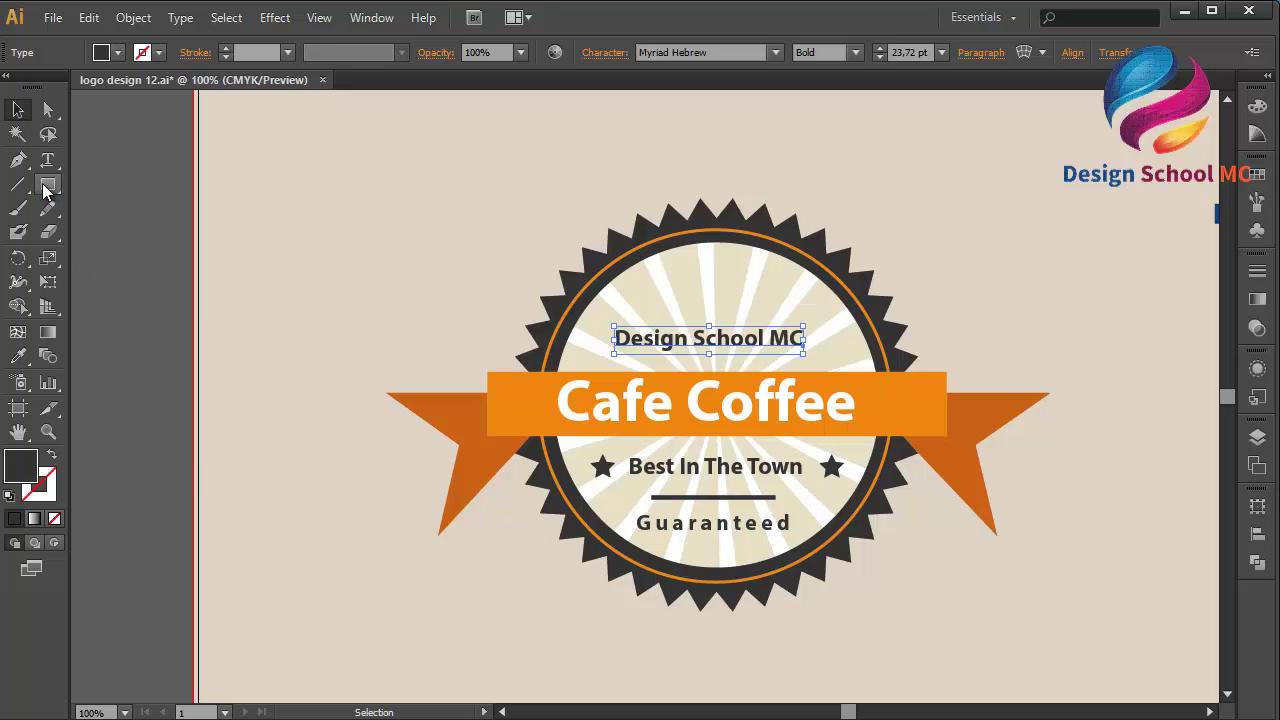
left_click(47, 185)
double_click(20, 112)
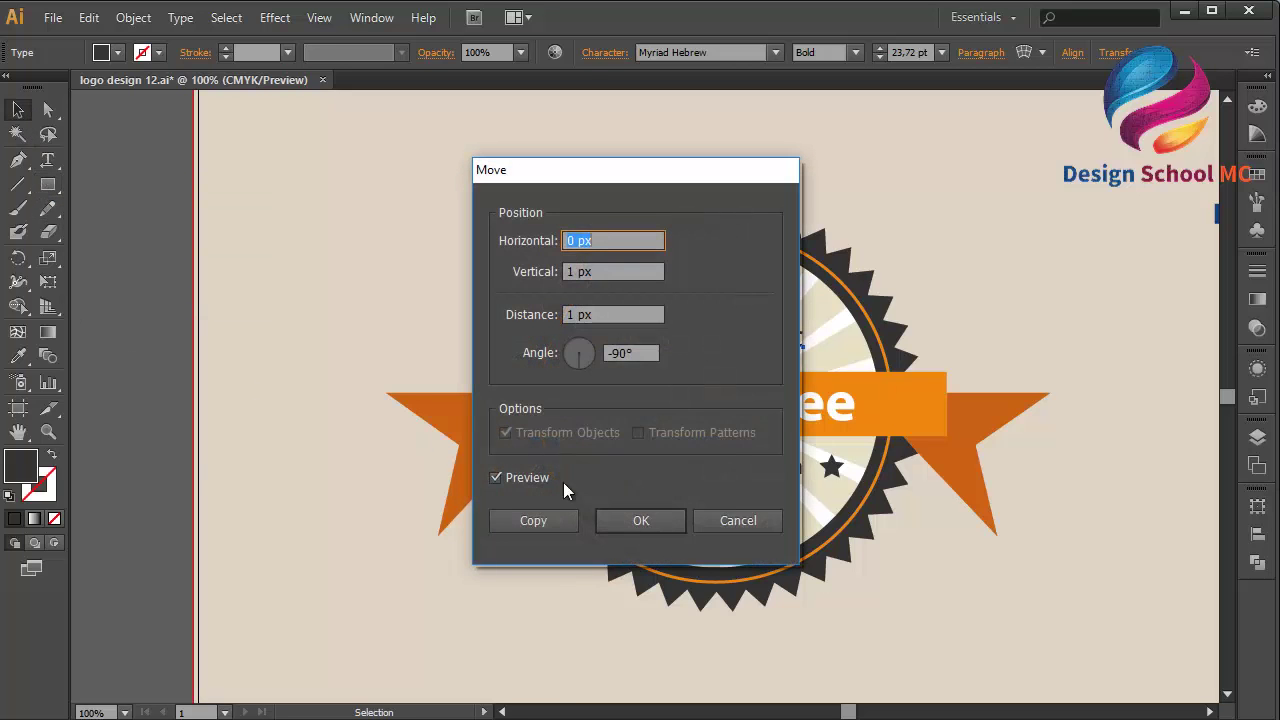
left_click(752, 528)
Step: Copy the star left of "Best In The Town", paste it in front, and place the duplicate above the word "Design"
left_click(603, 466)
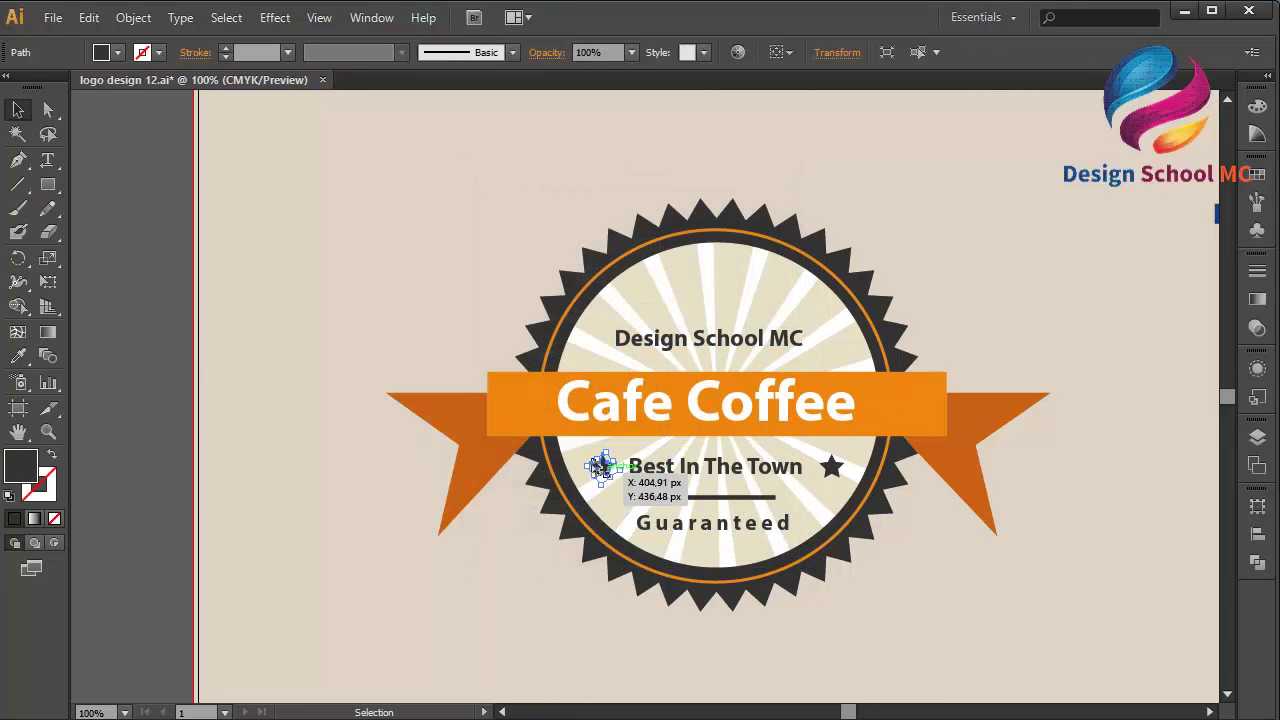
left_click(89, 17)
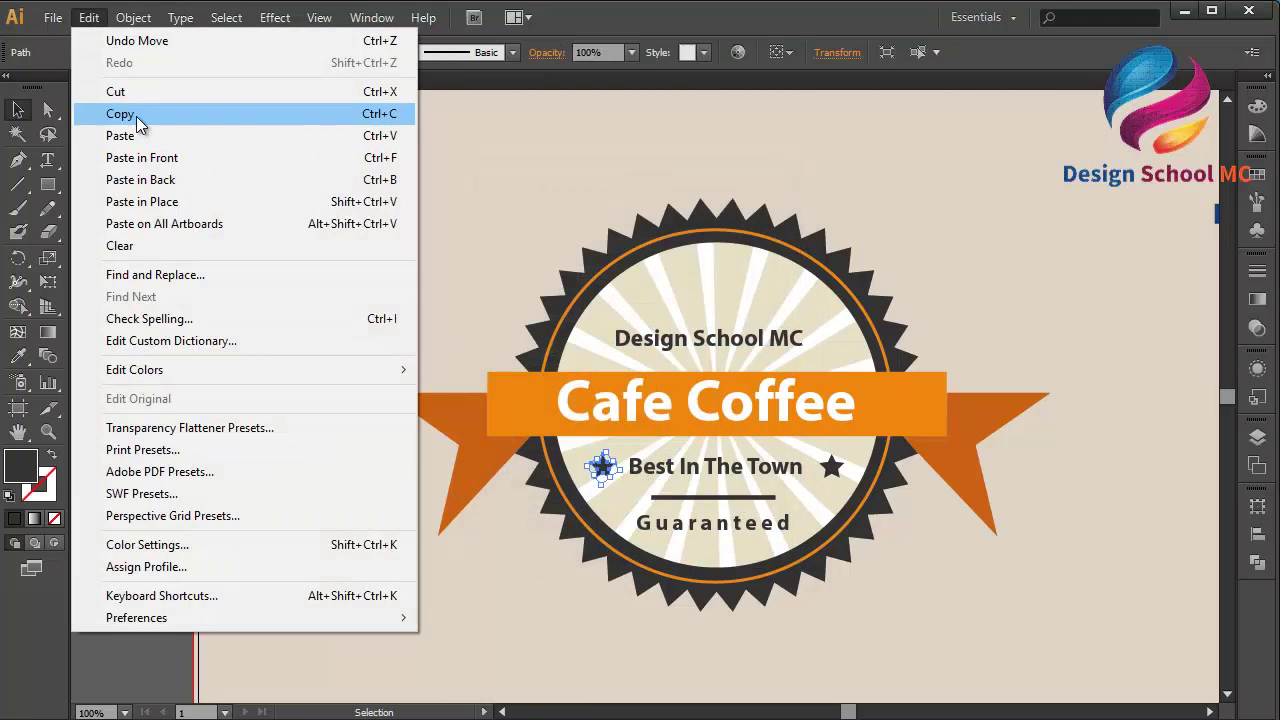
left_click(125, 113)
left_click(89, 17)
left_click(142, 157)
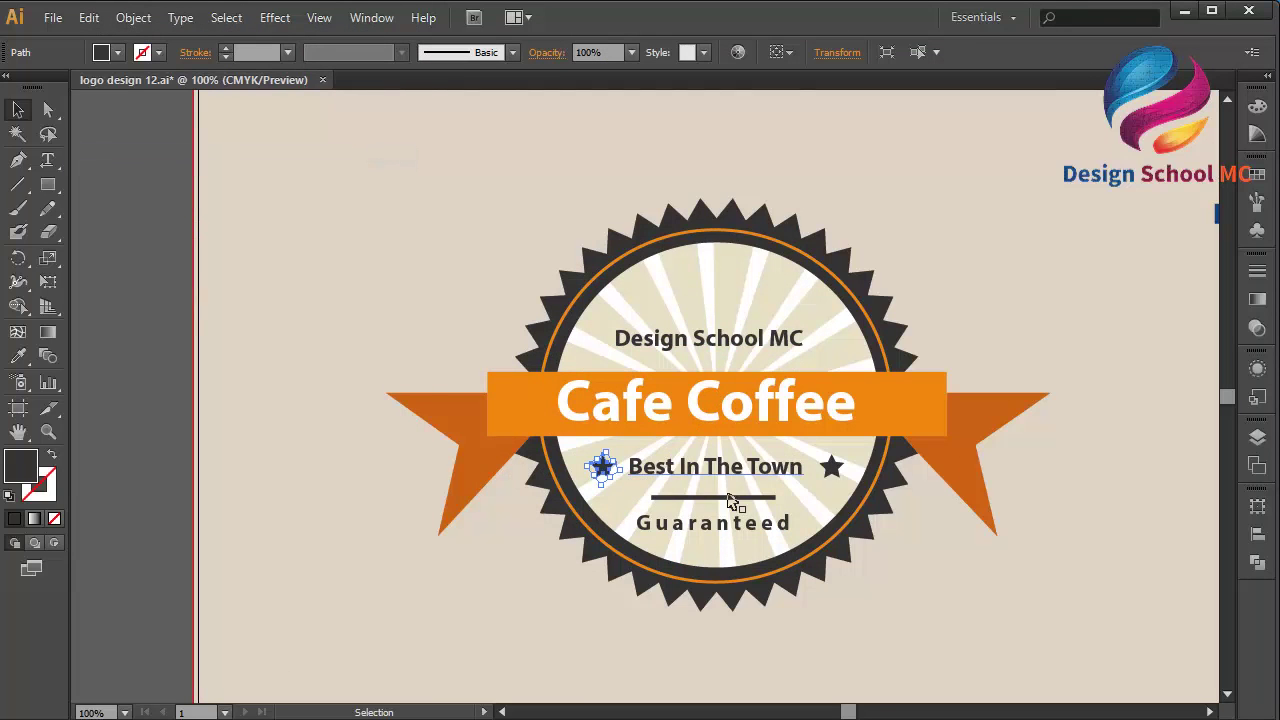
left_click_drag(603, 466, 653, 300)
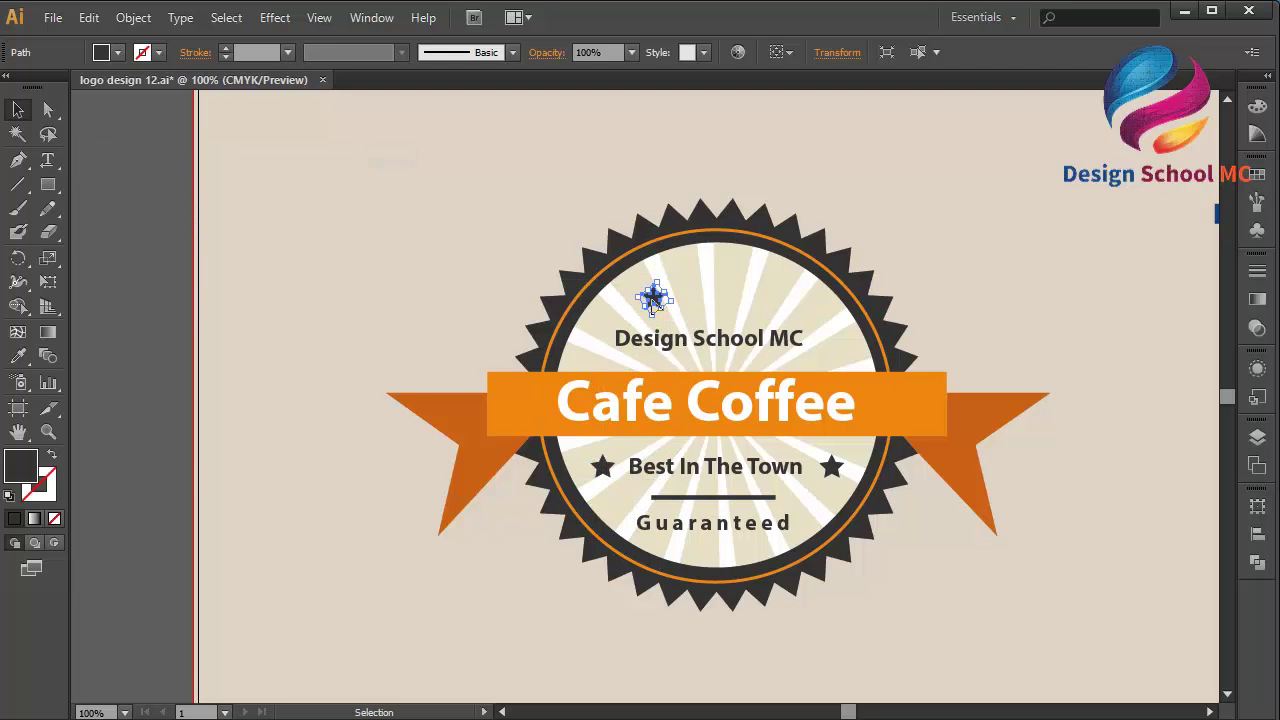
Step: Duplicate the star above "Design" in front, place the copy centred above "Design School MC" and slightly higher, and enlarge it
left_click(89, 17)
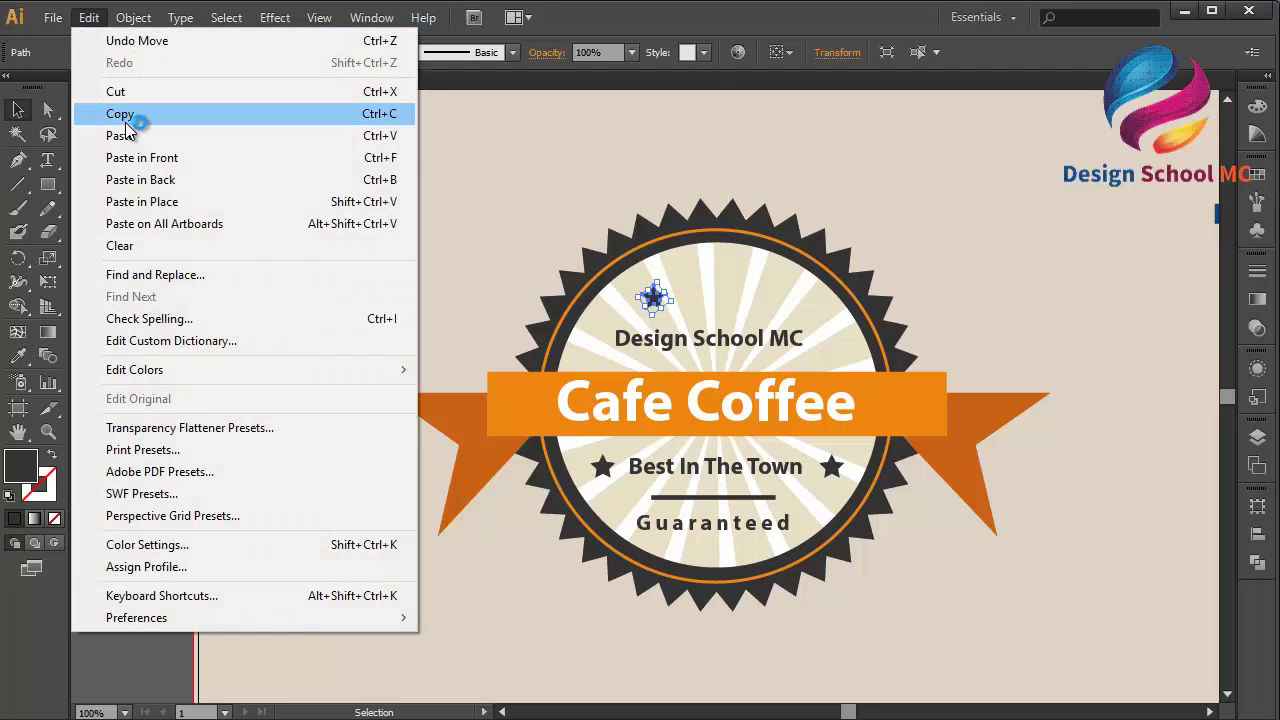
left_click(120, 113)
left_click(89, 17)
left_click(150, 158)
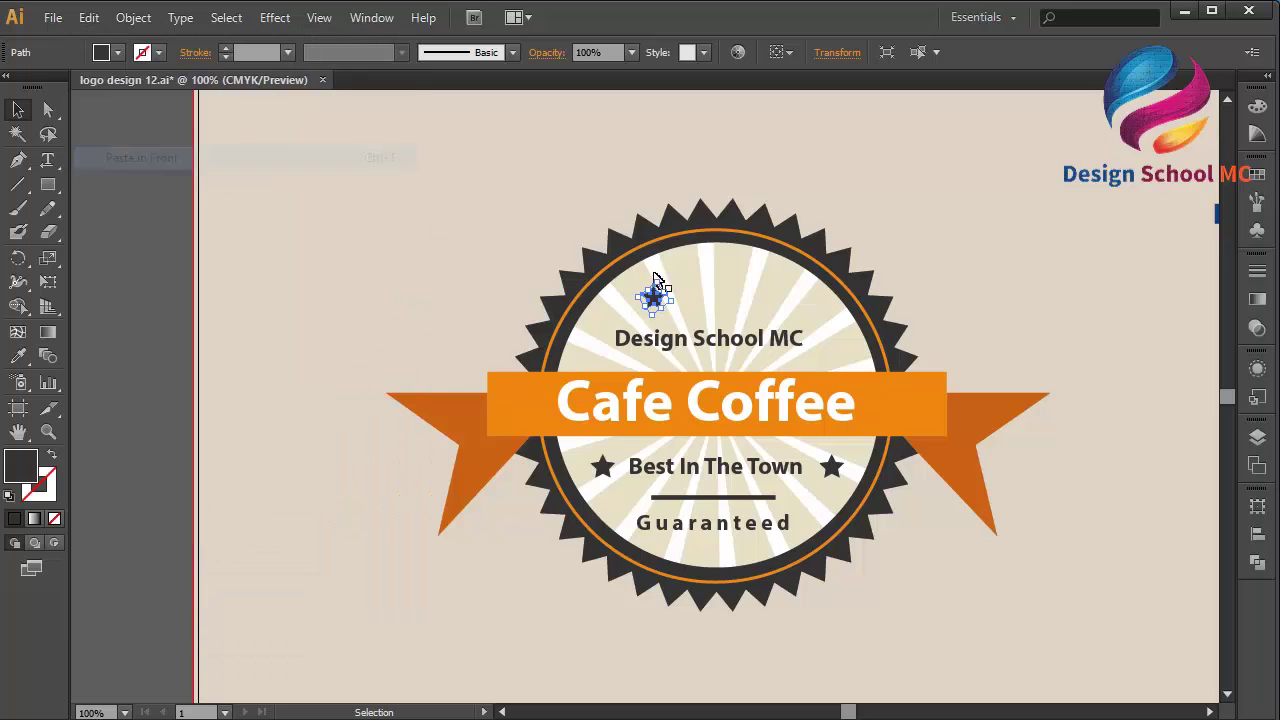
left_click_drag(653, 298, 714, 268)
Step: Duplicate the small star above "Design" and move the copy straight across to the other side of the large centre star
left_click_drag(668, 306, 668, 306)
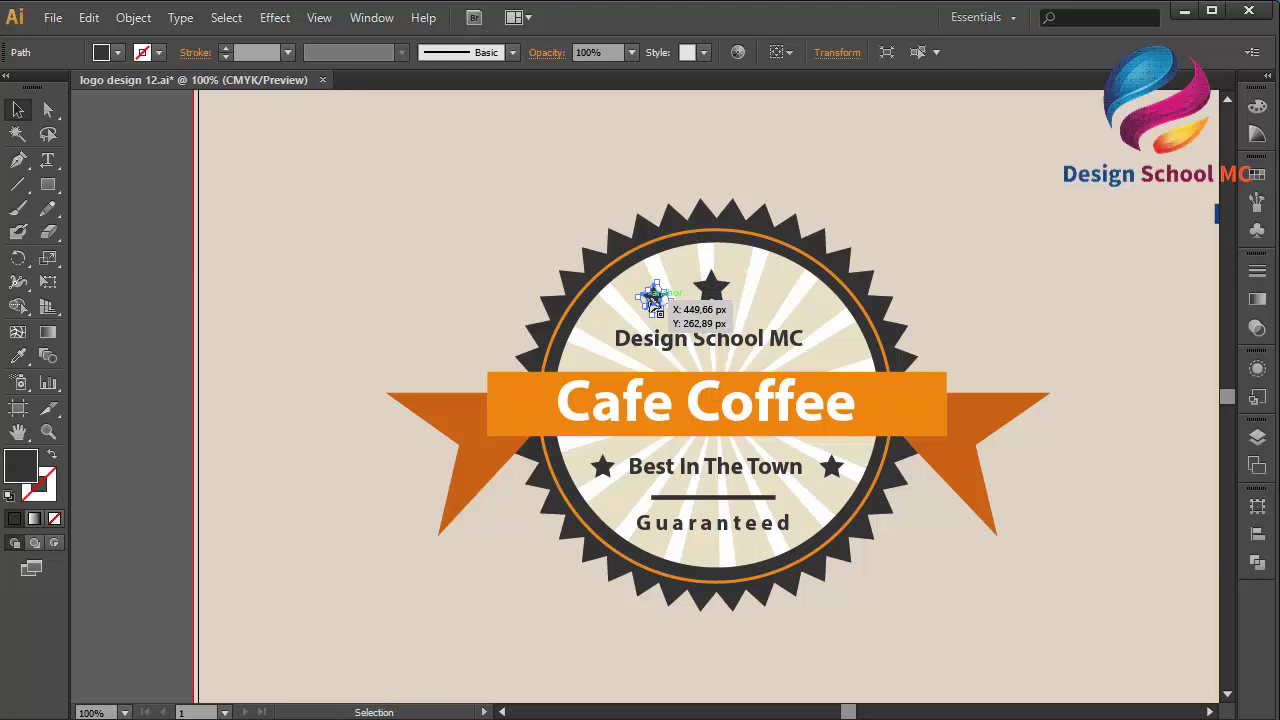
left_click(89, 17)
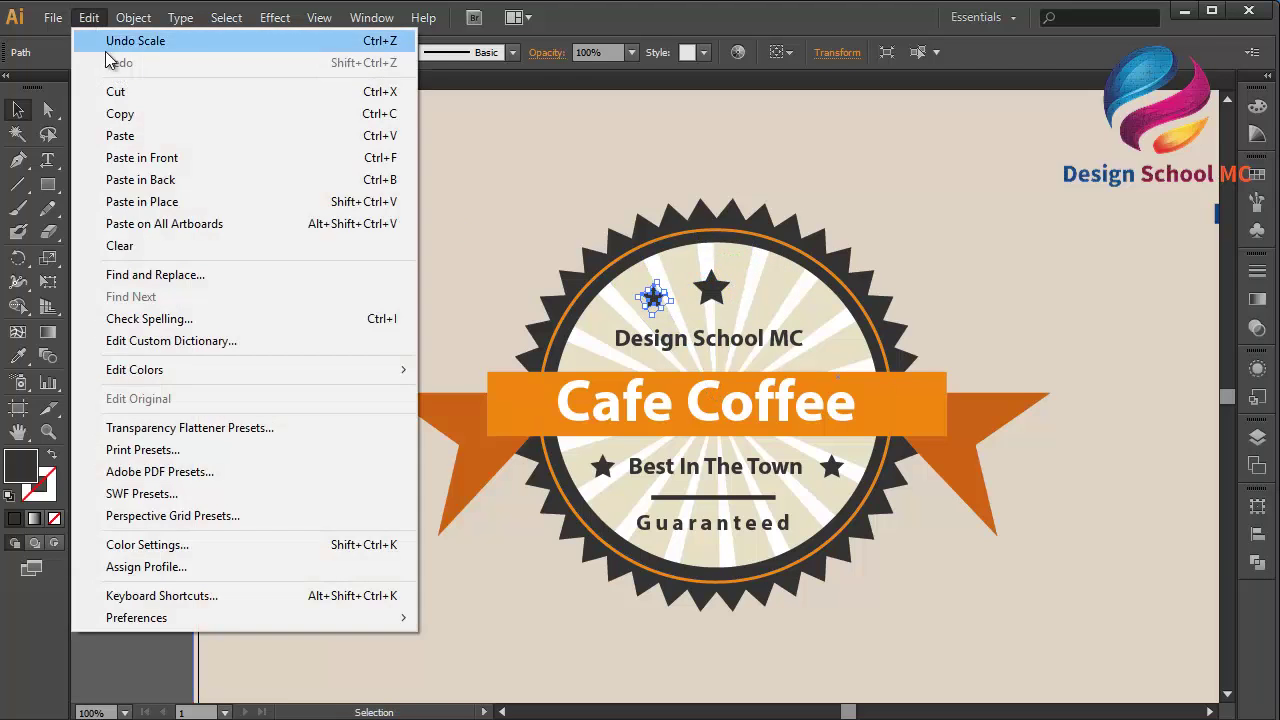
left_click(135, 113)
left_click(89, 17)
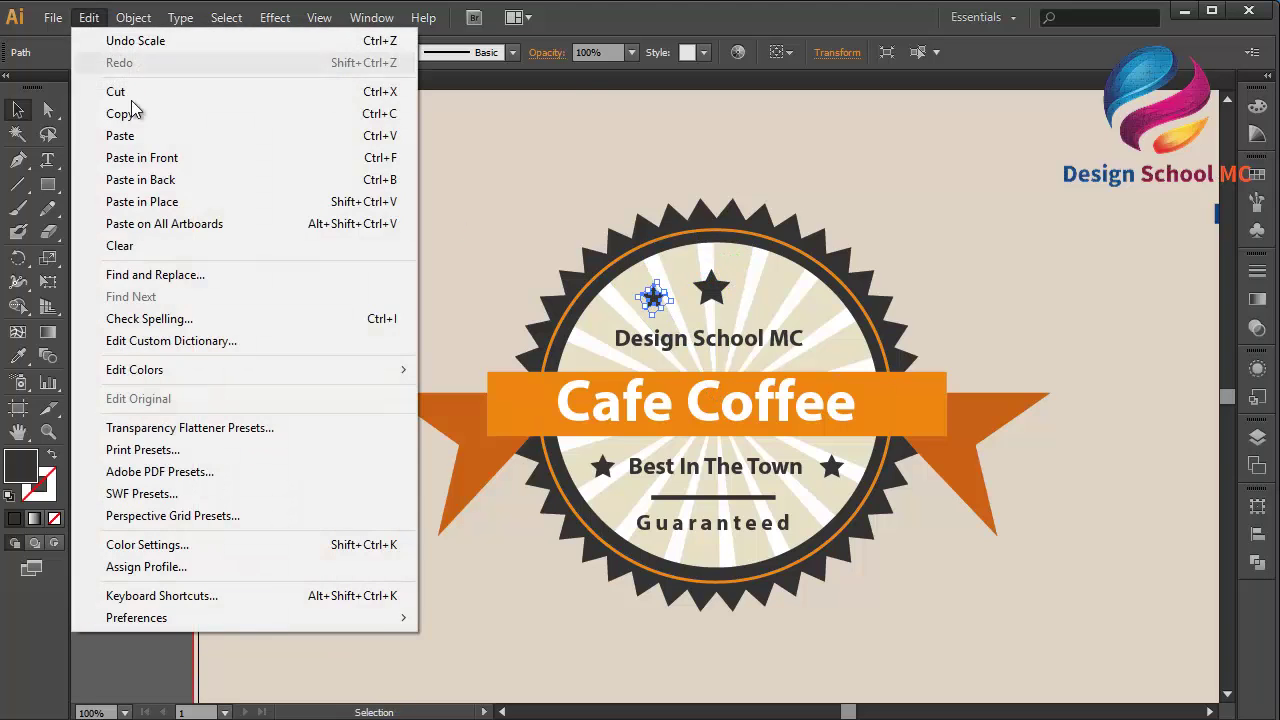
left_click(142, 157)
left_click_drag(656, 297, 772, 306)
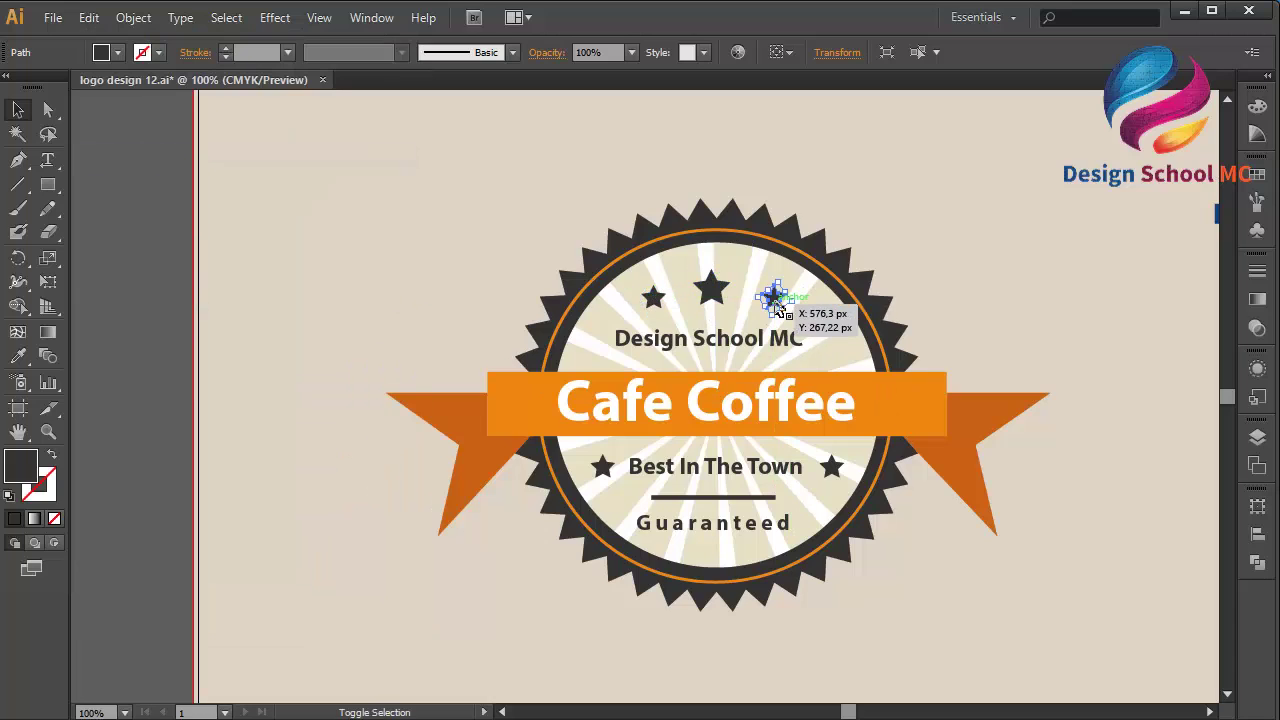
left_click(403, 307)
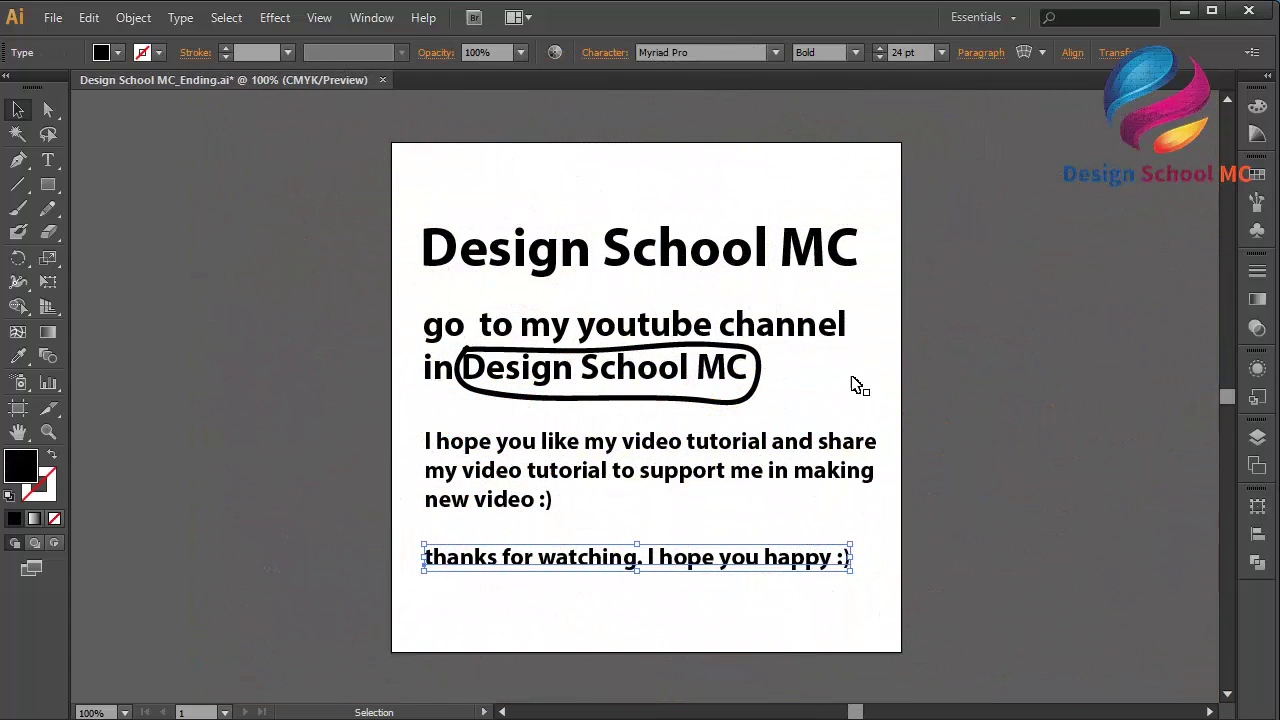
left_click(676, 249)
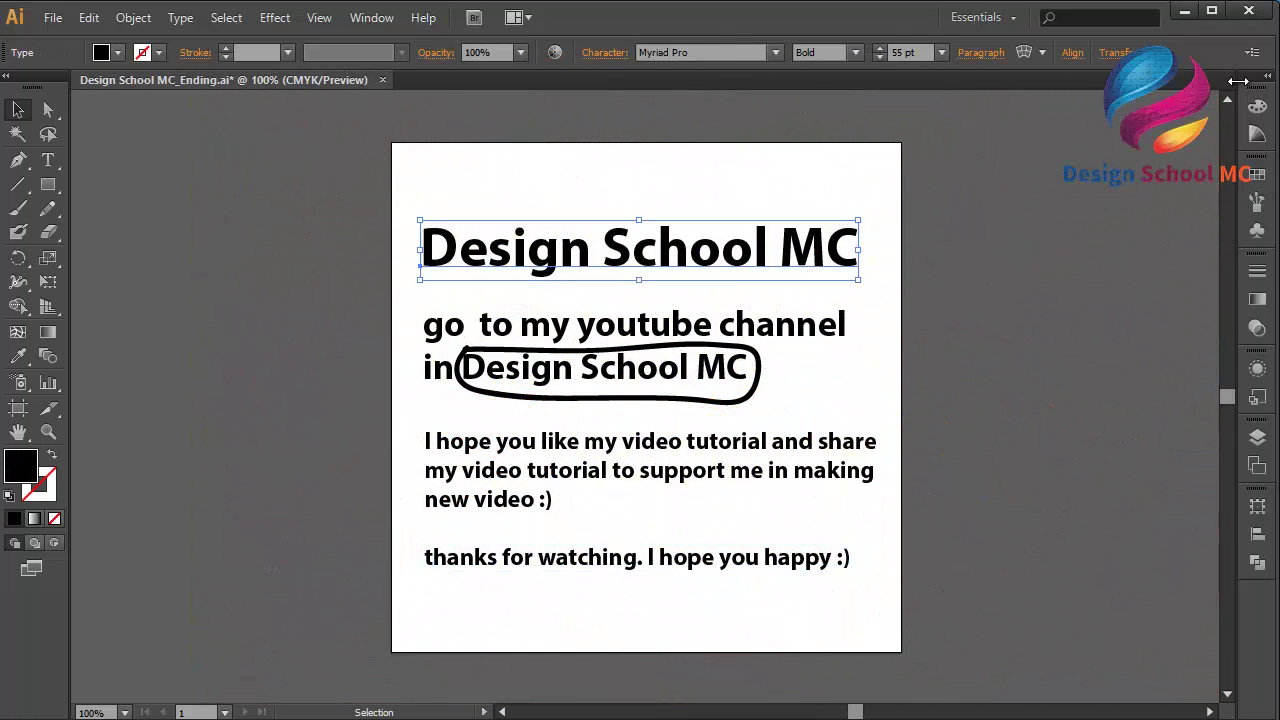
left_click(1257, 174)
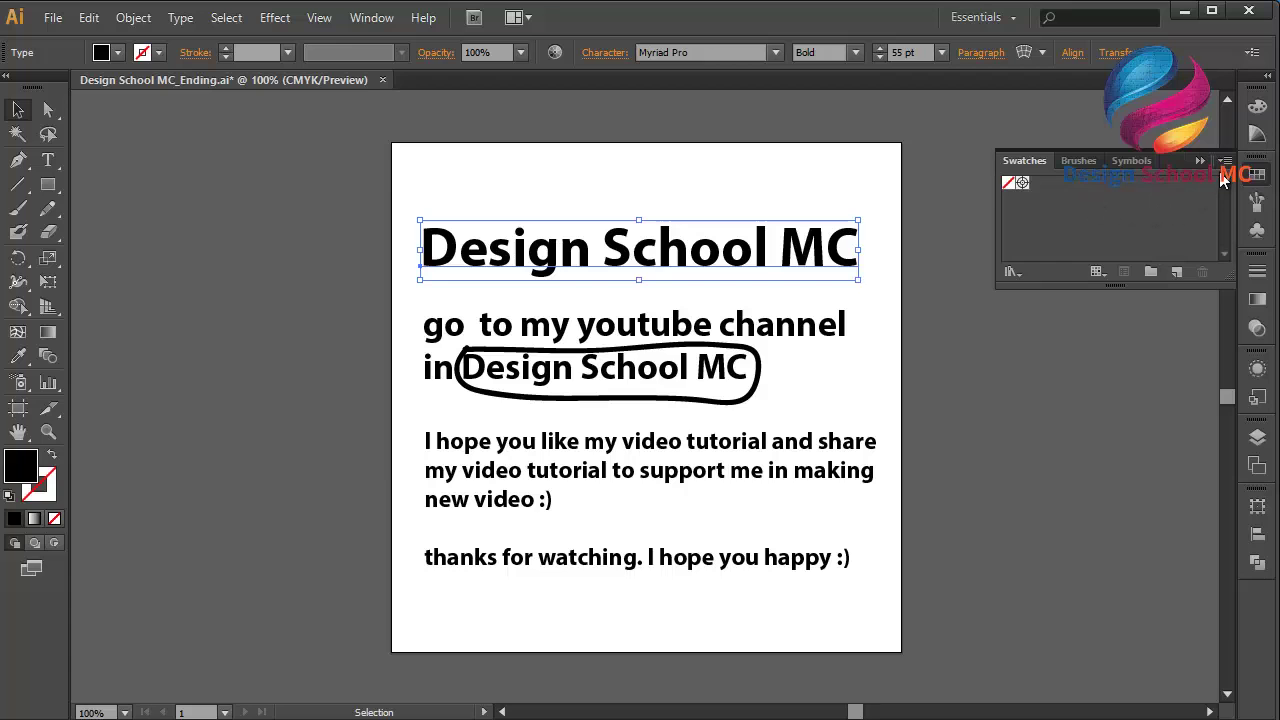
Step: Change the fill of the large "Design School MC" heading from black to dark red
left_click(1200, 161)
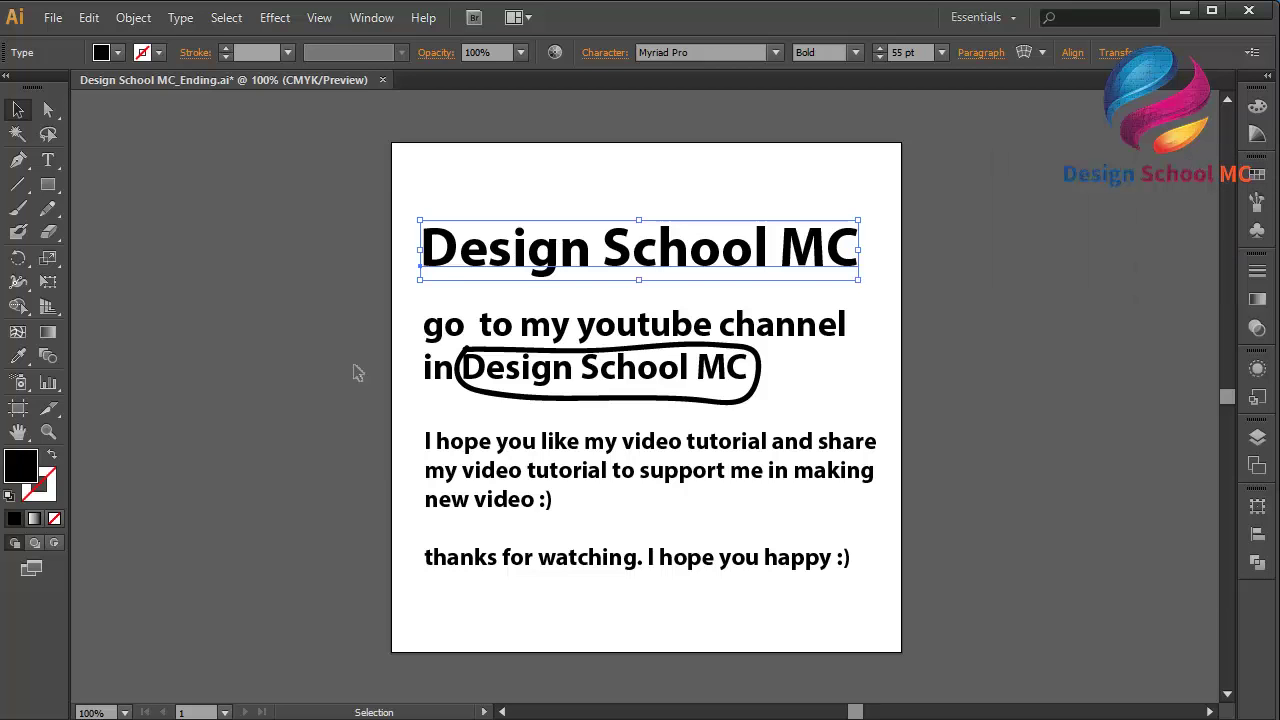
double_click(31, 466)
left_click(624, 345)
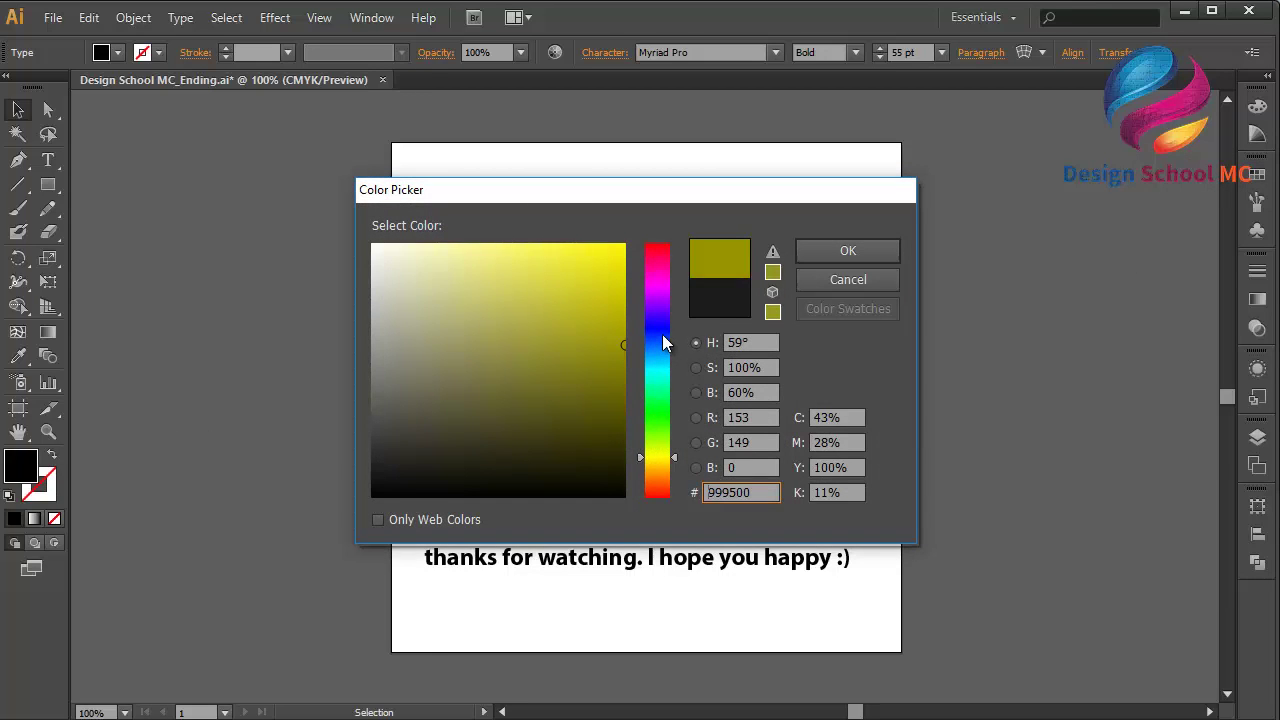
left_click_drag(662, 336, 662, 226)
left_click(808, 248)
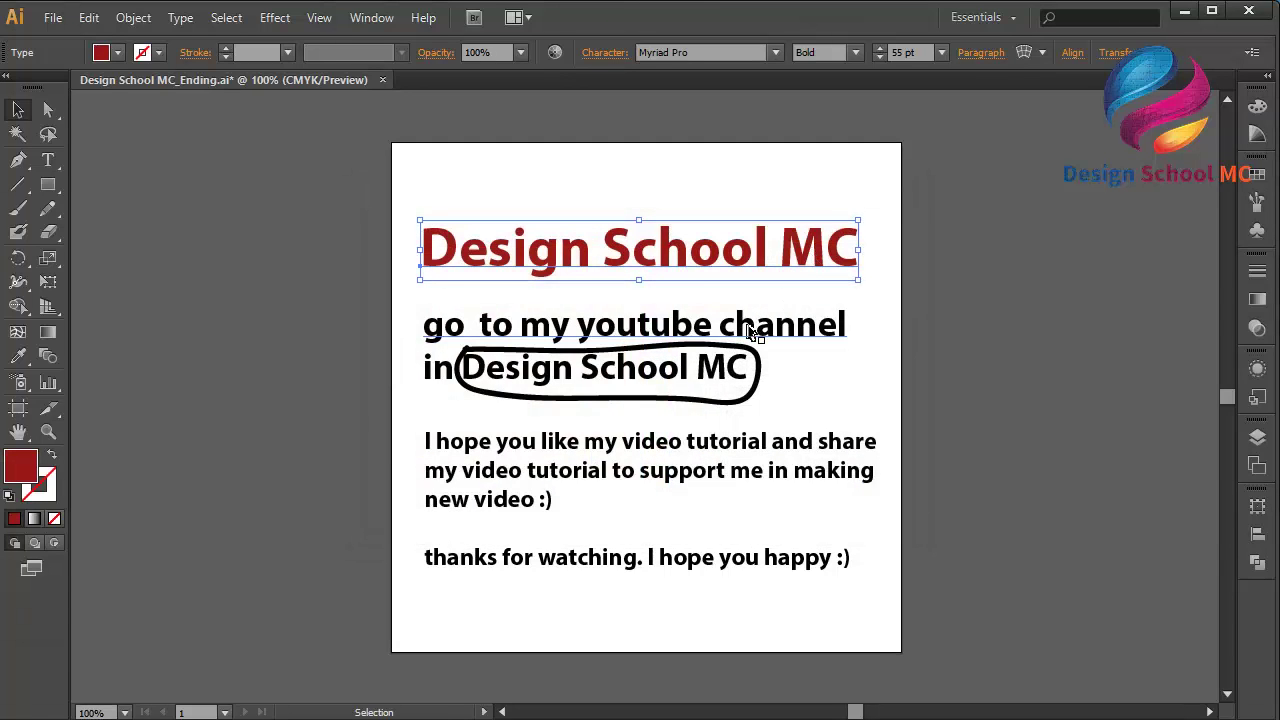
Step: Select only the circled words "Design School MC" below the youtube channel line and fill them dark red
left_click(748, 334)
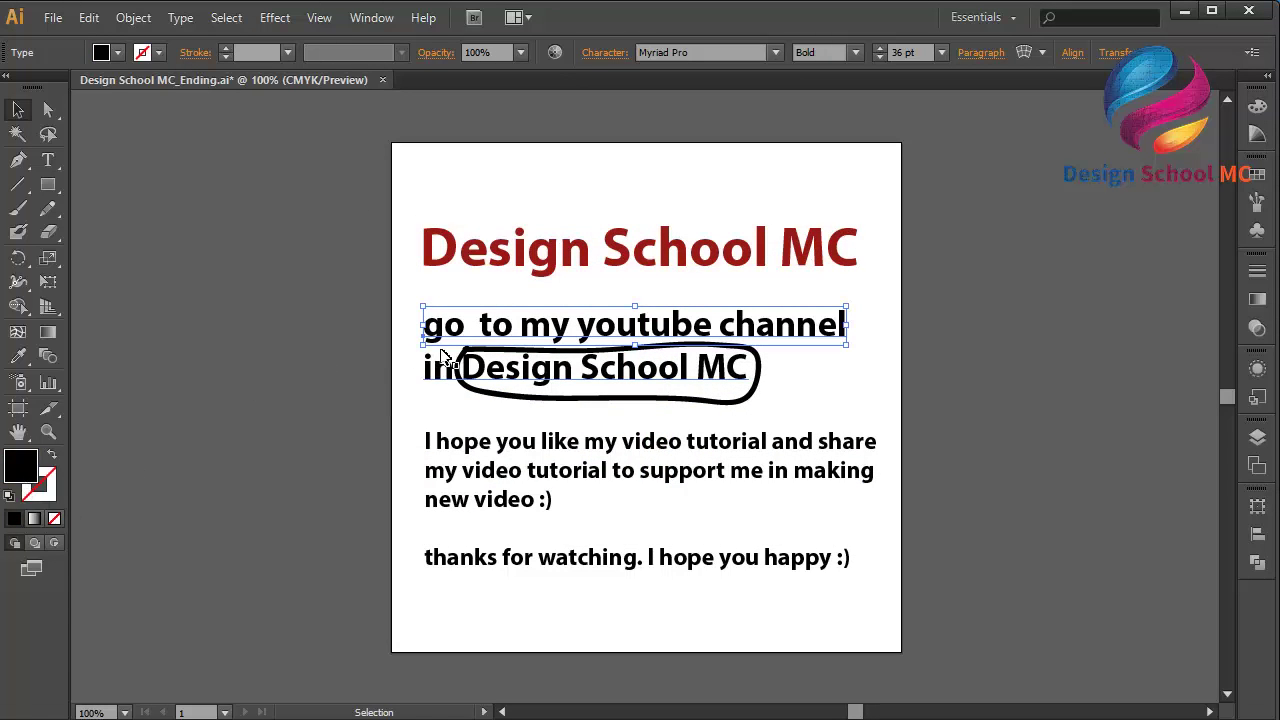
key("t")
left_click_drag(466, 363, 750, 368)
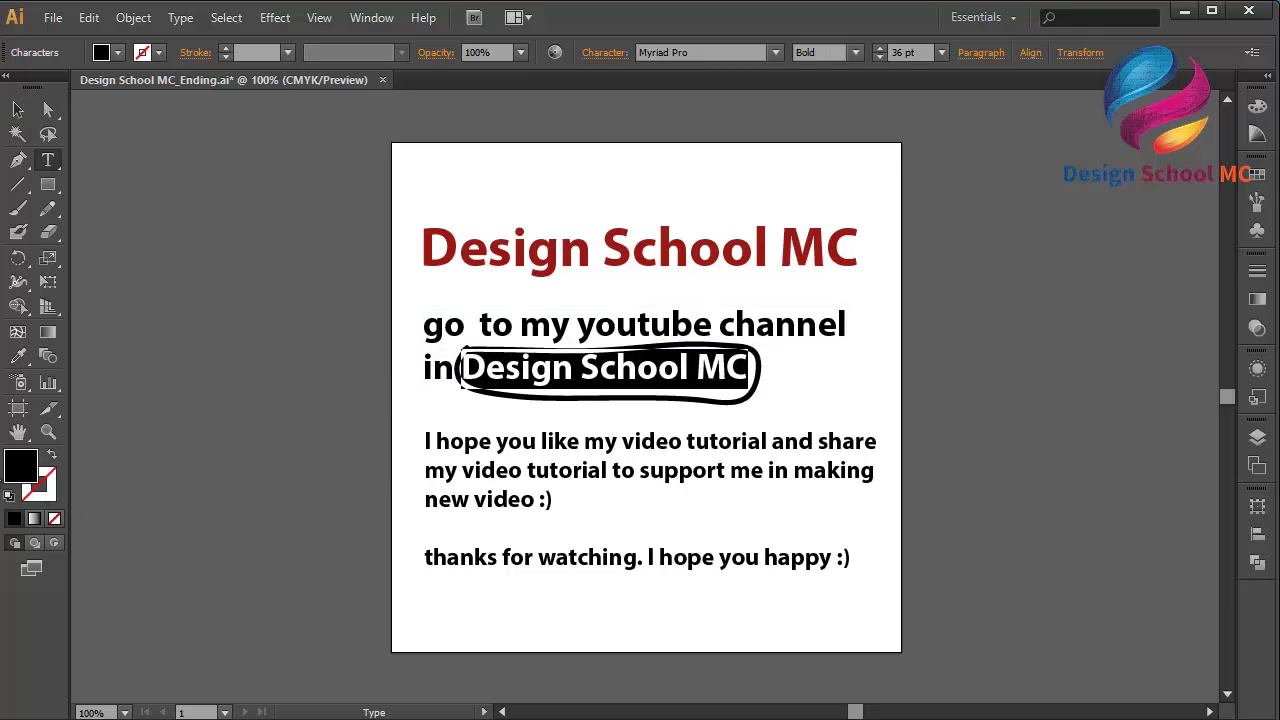
double_click(27, 477)
mouse_move(566, 351)
left_mouse_down()
mouse_move(653, 348)
mouse_move(663, 194)
left_mouse_up()
left_click(815, 250)
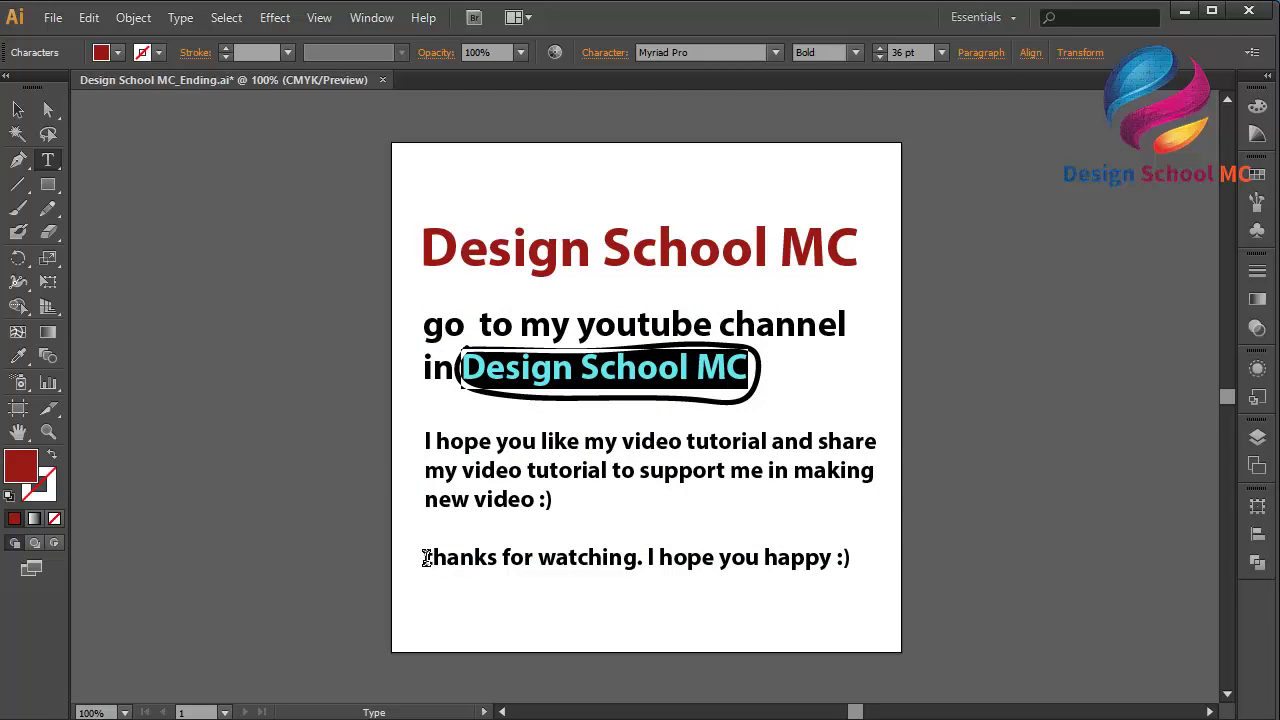
left_click(510, 443)
left_click_drag(428, 562, 913, 540)
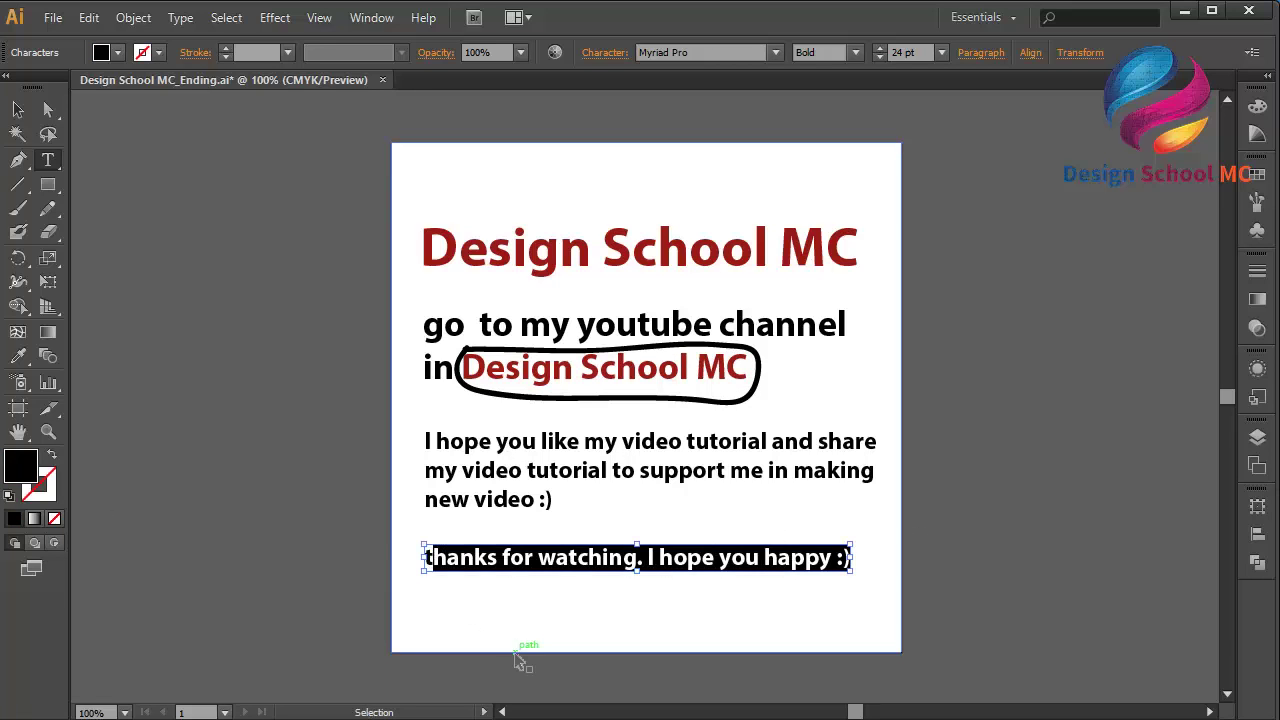
key("Escape")
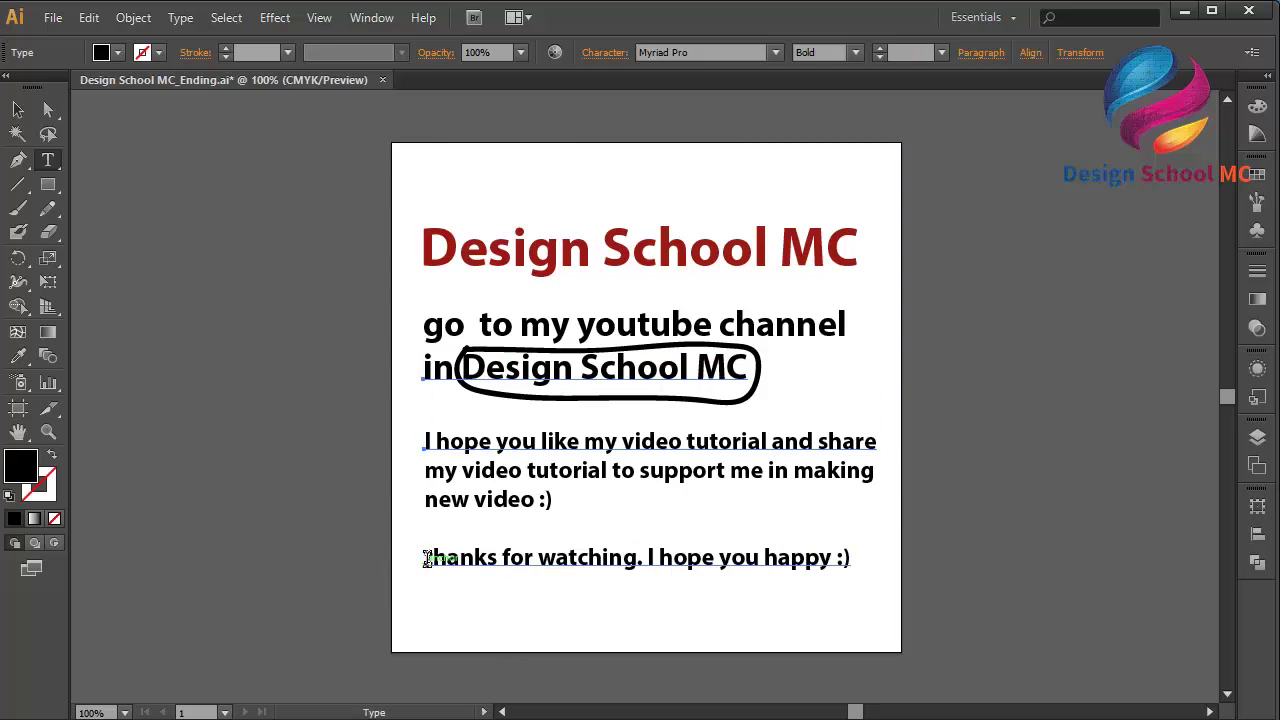
Step: Select the whole "thanks for watching. I hope you happy :)" line and fill it green 0F7500
left_click_drag(426, 560, 870, 570)
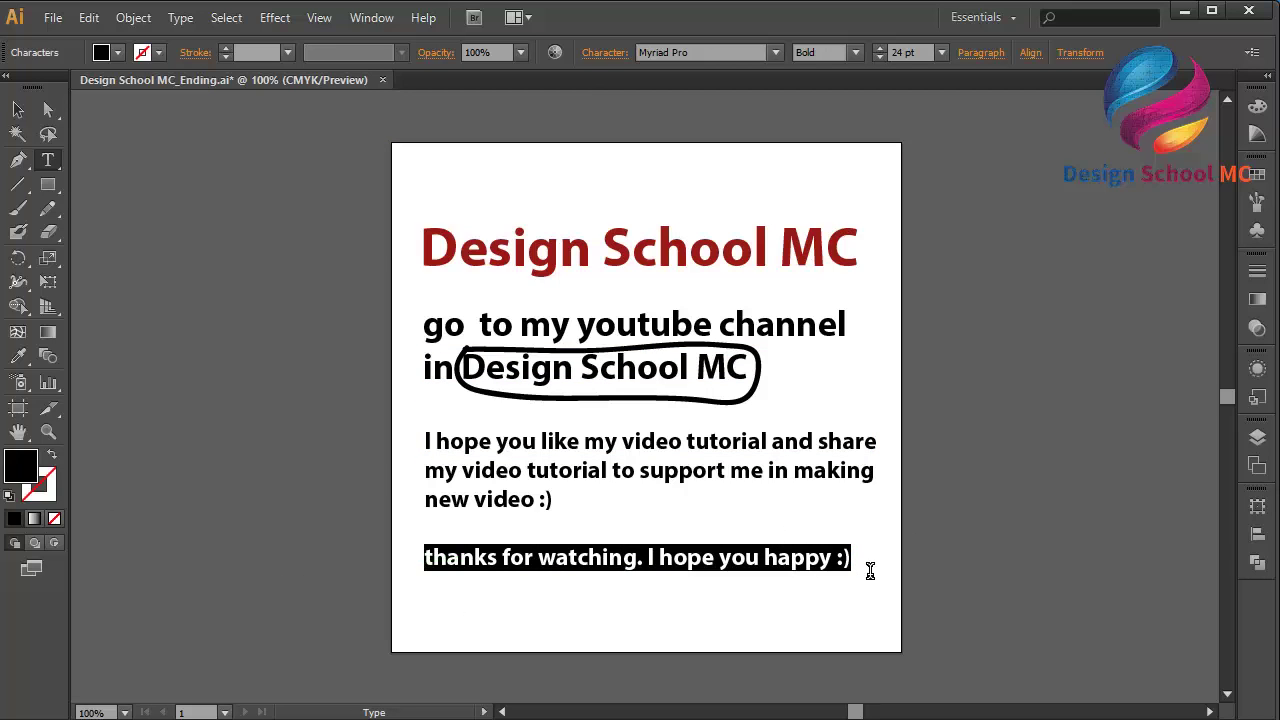
double_click(28, 474)
left_click(623, 361)
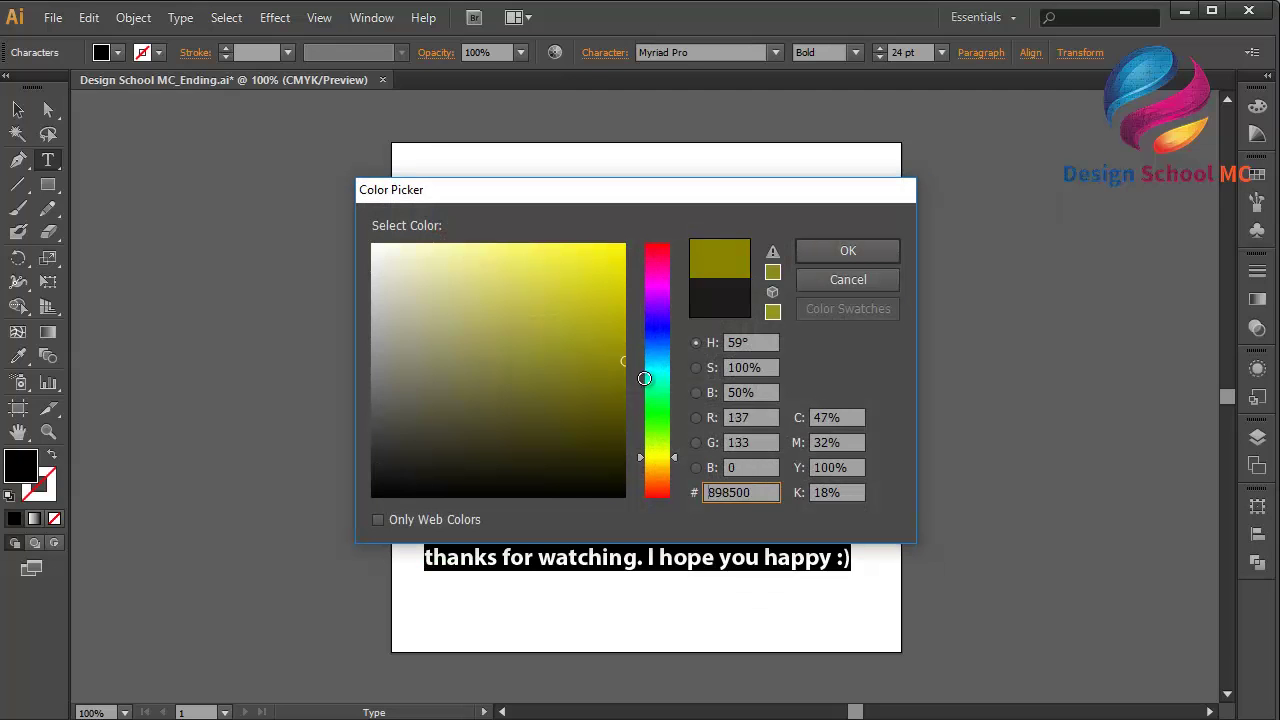
left_click_drag(644, 378, 644, 382)
left_click_drag(660, 440, 663, 419)
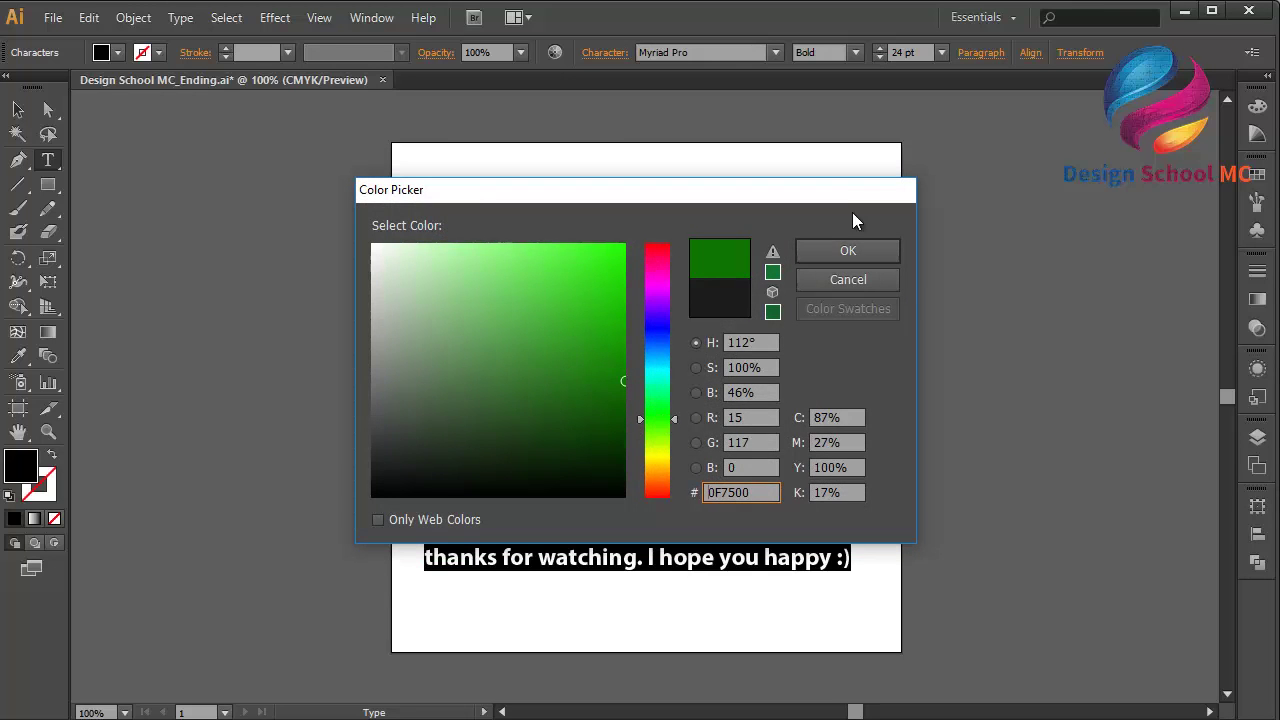
left_click(872, 250)
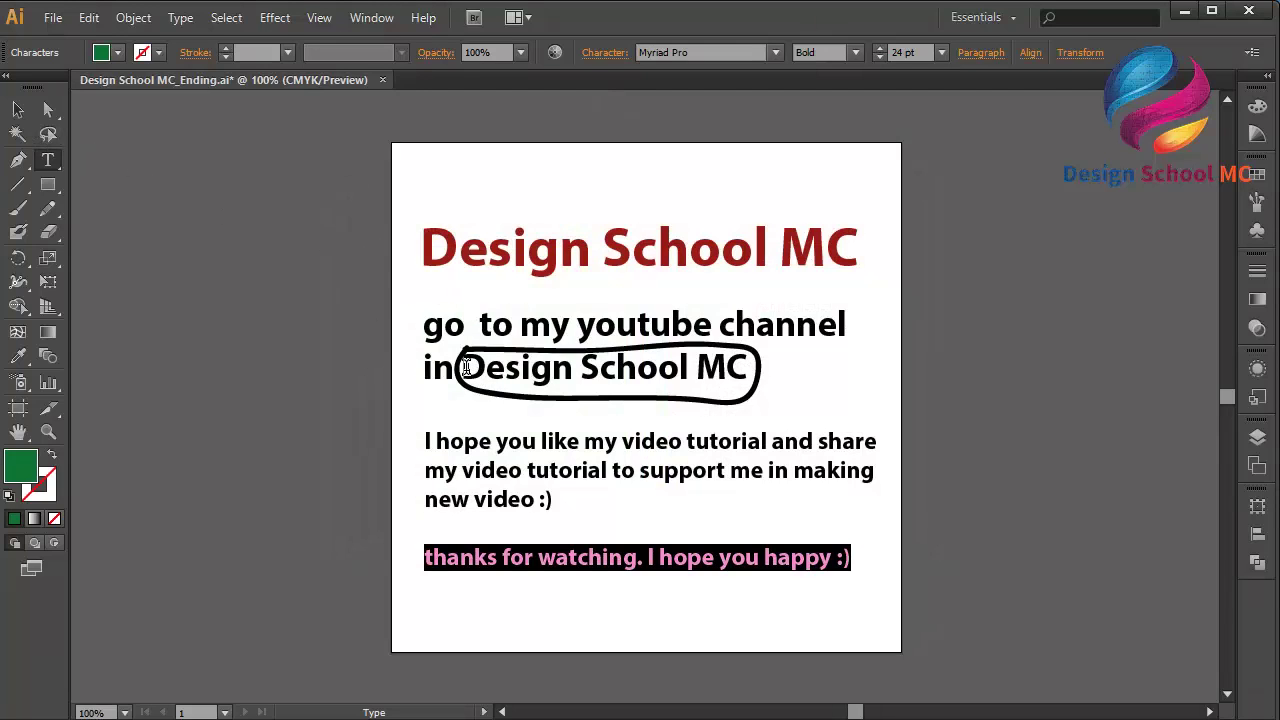
Step: Fill the circled words "Design School MC" with dark red 720000, leaving "in" black, and deselect the text
left_click(731, 365)
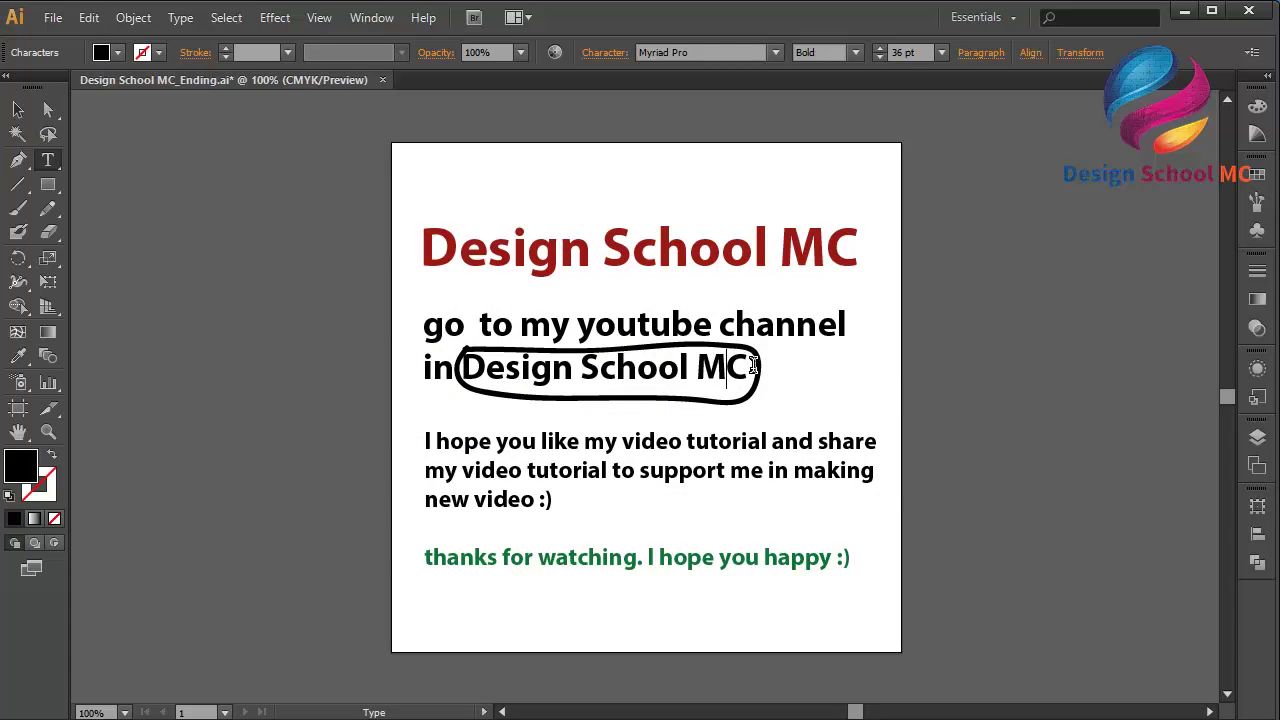
left_click_drag(728, 367, 462, 365)
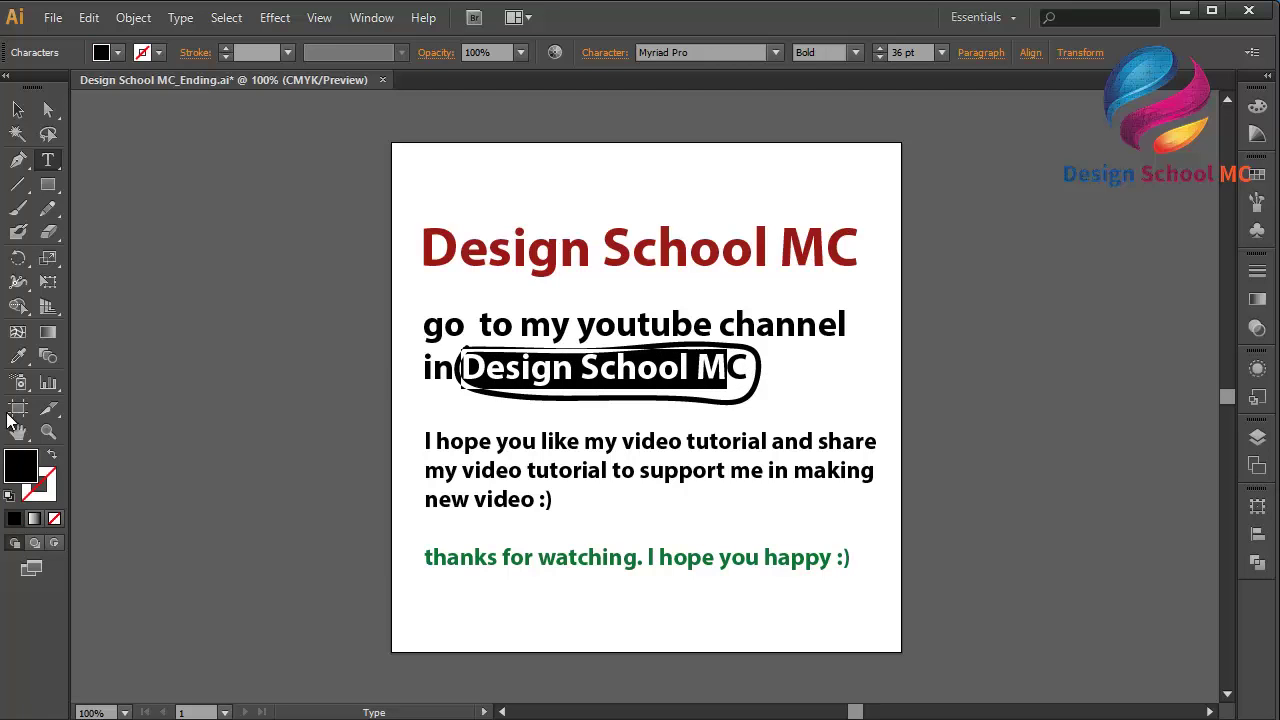
double_click(22, 466)
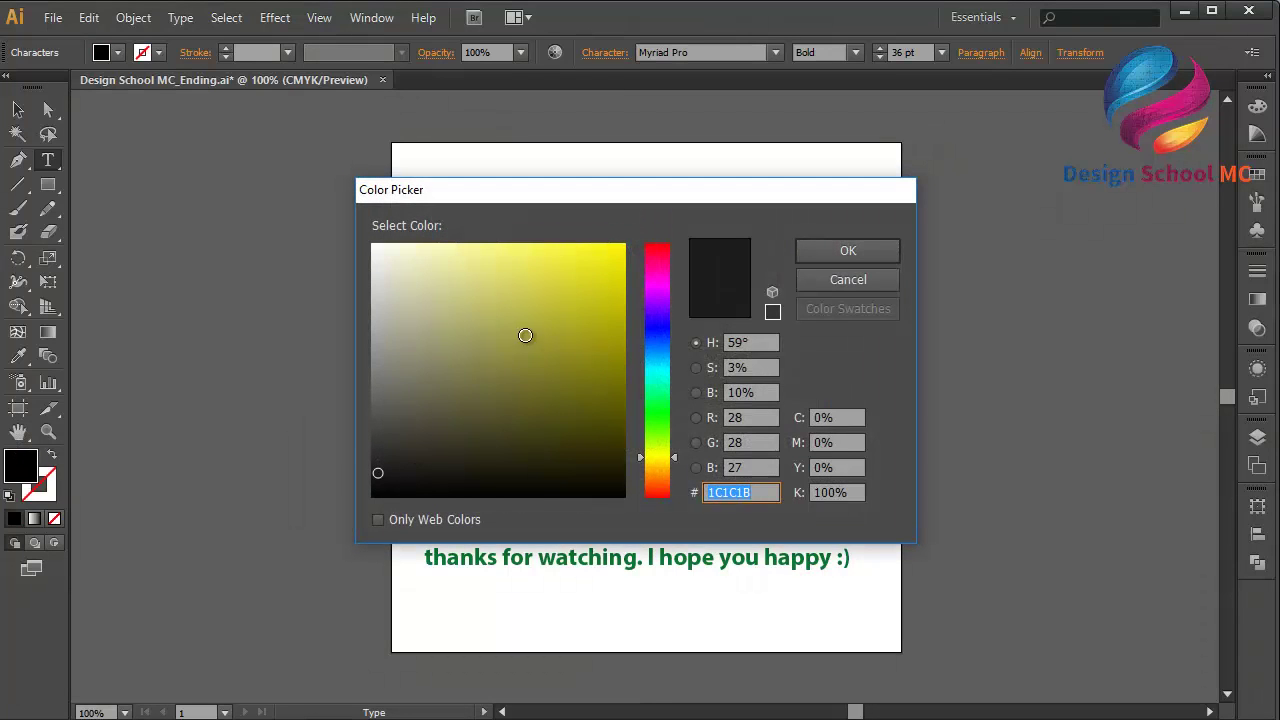
type("720000")
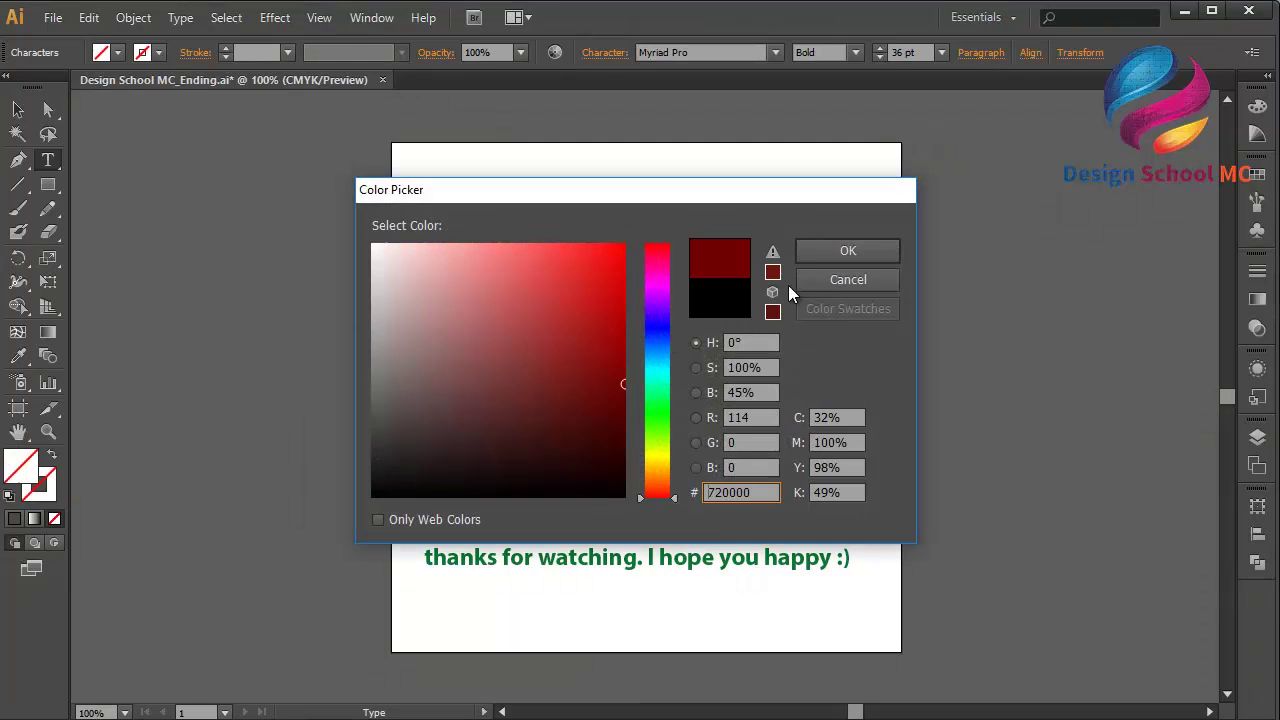
left_click(847, 250)
left_click(18, 110)
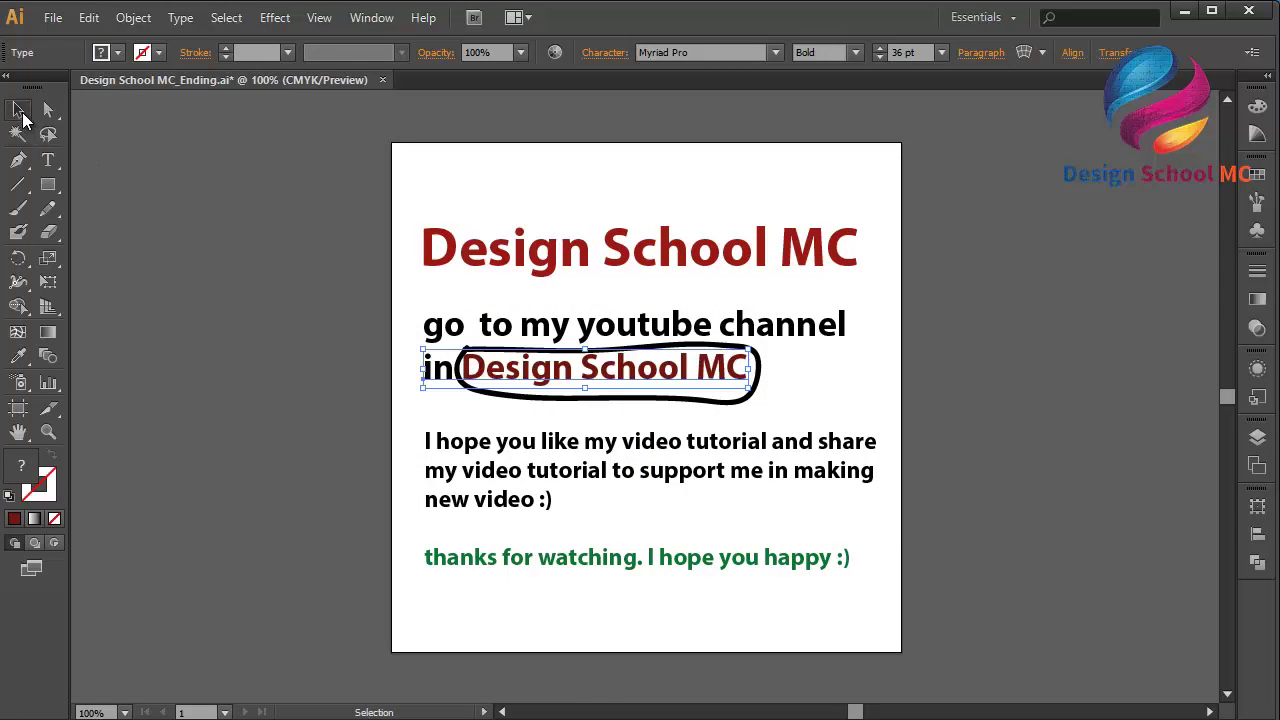
left_click(220, 228)
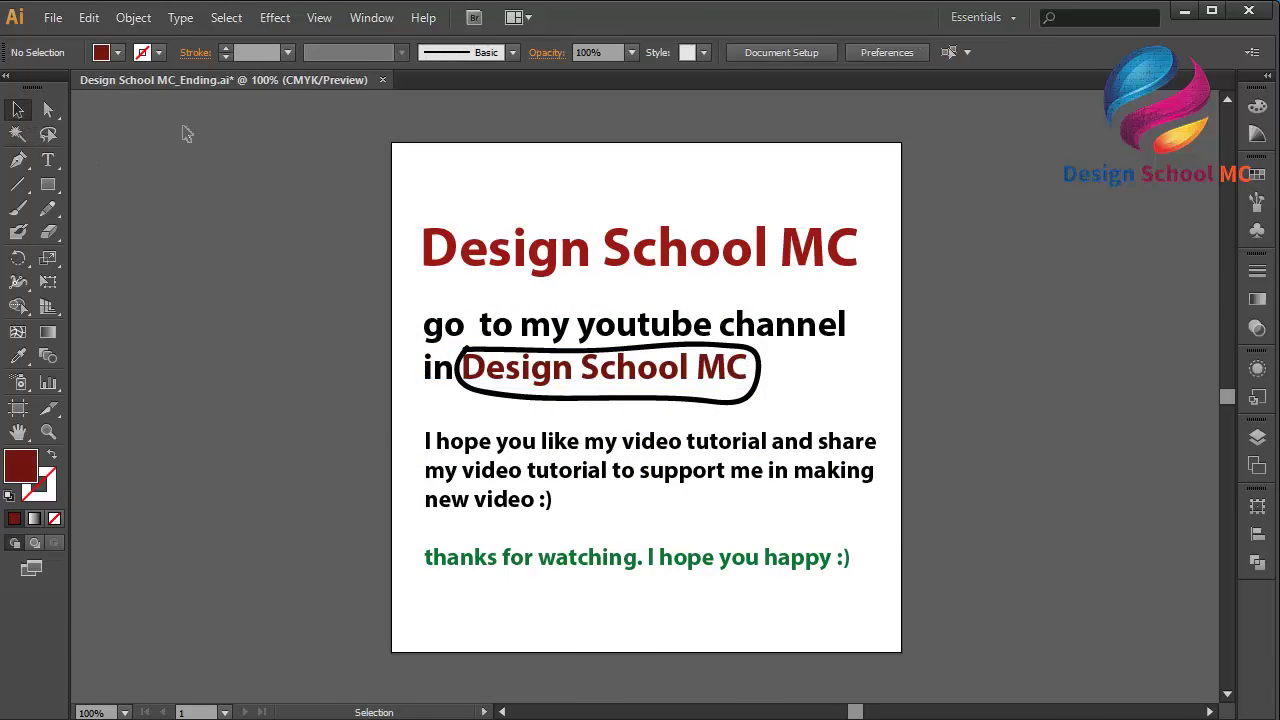